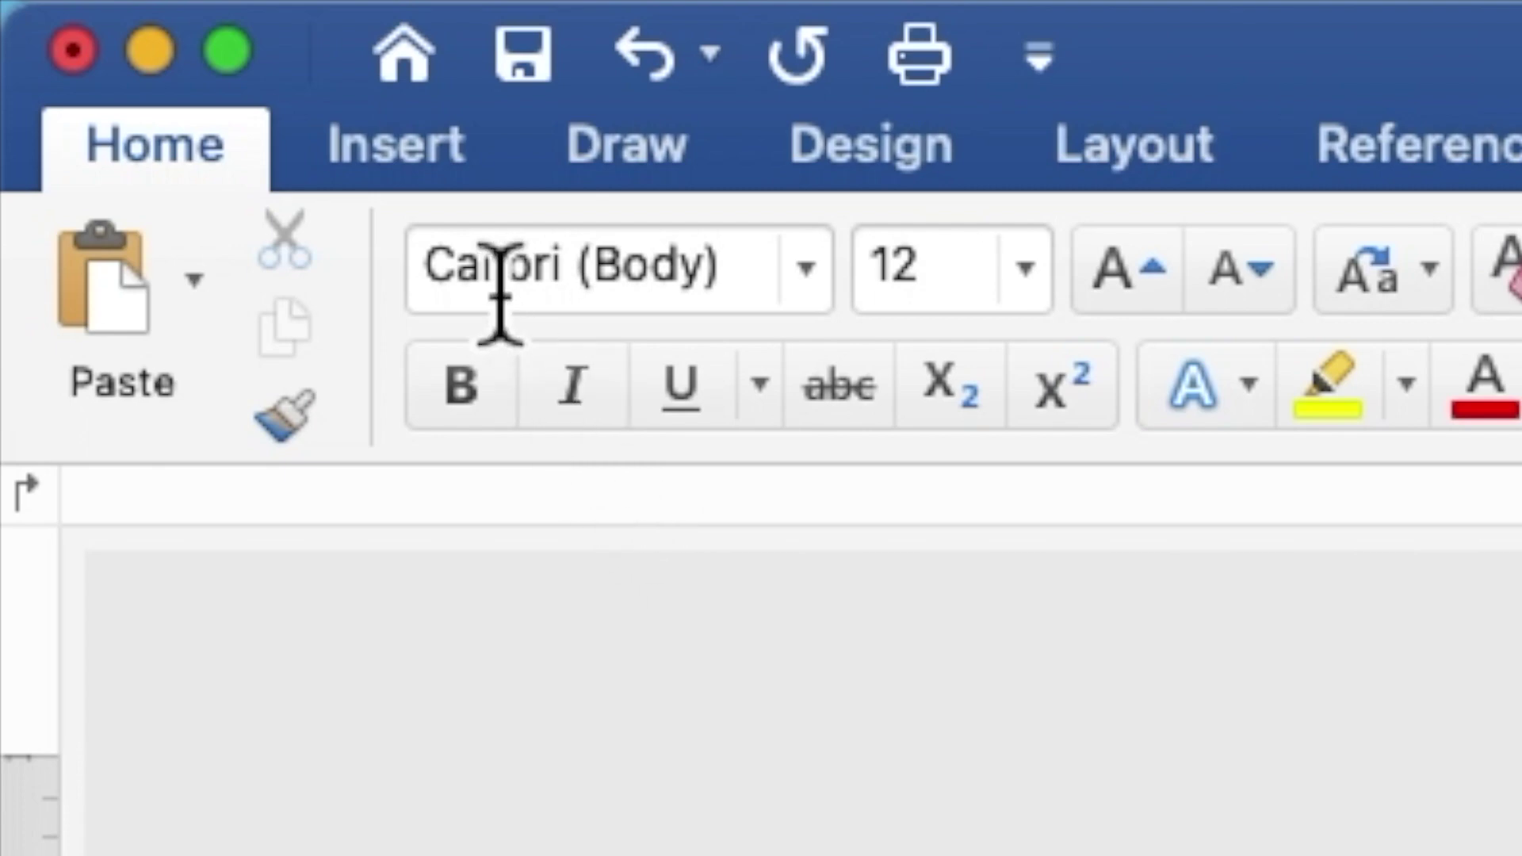
Insert the picture GREEN AND GOLD IN WHITE MARBLE BACKGROUND.jpg from the computer onto the page.
click(450, 179)
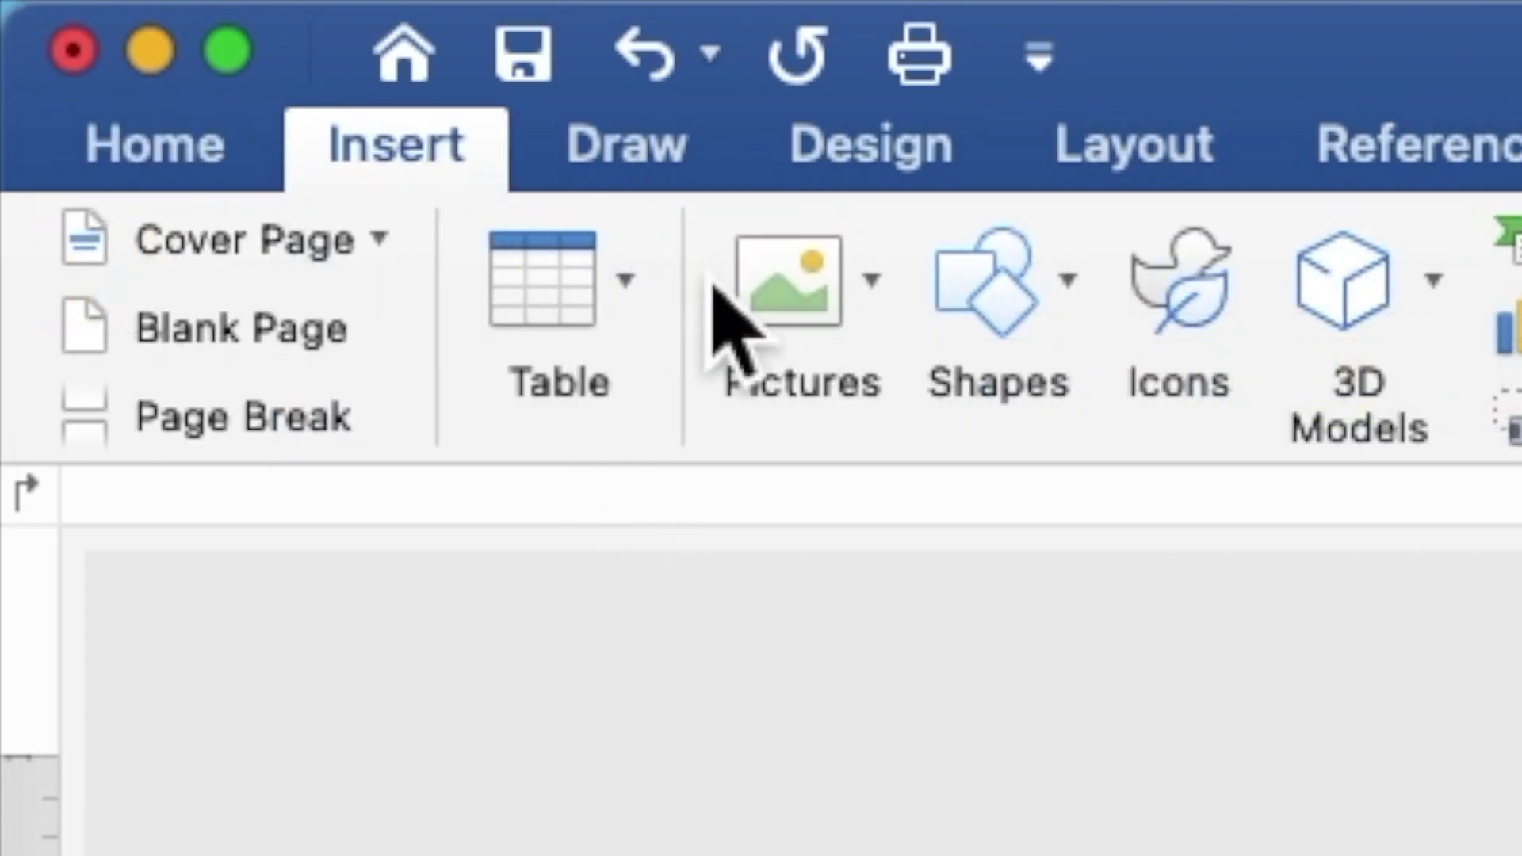
click(779, 316)
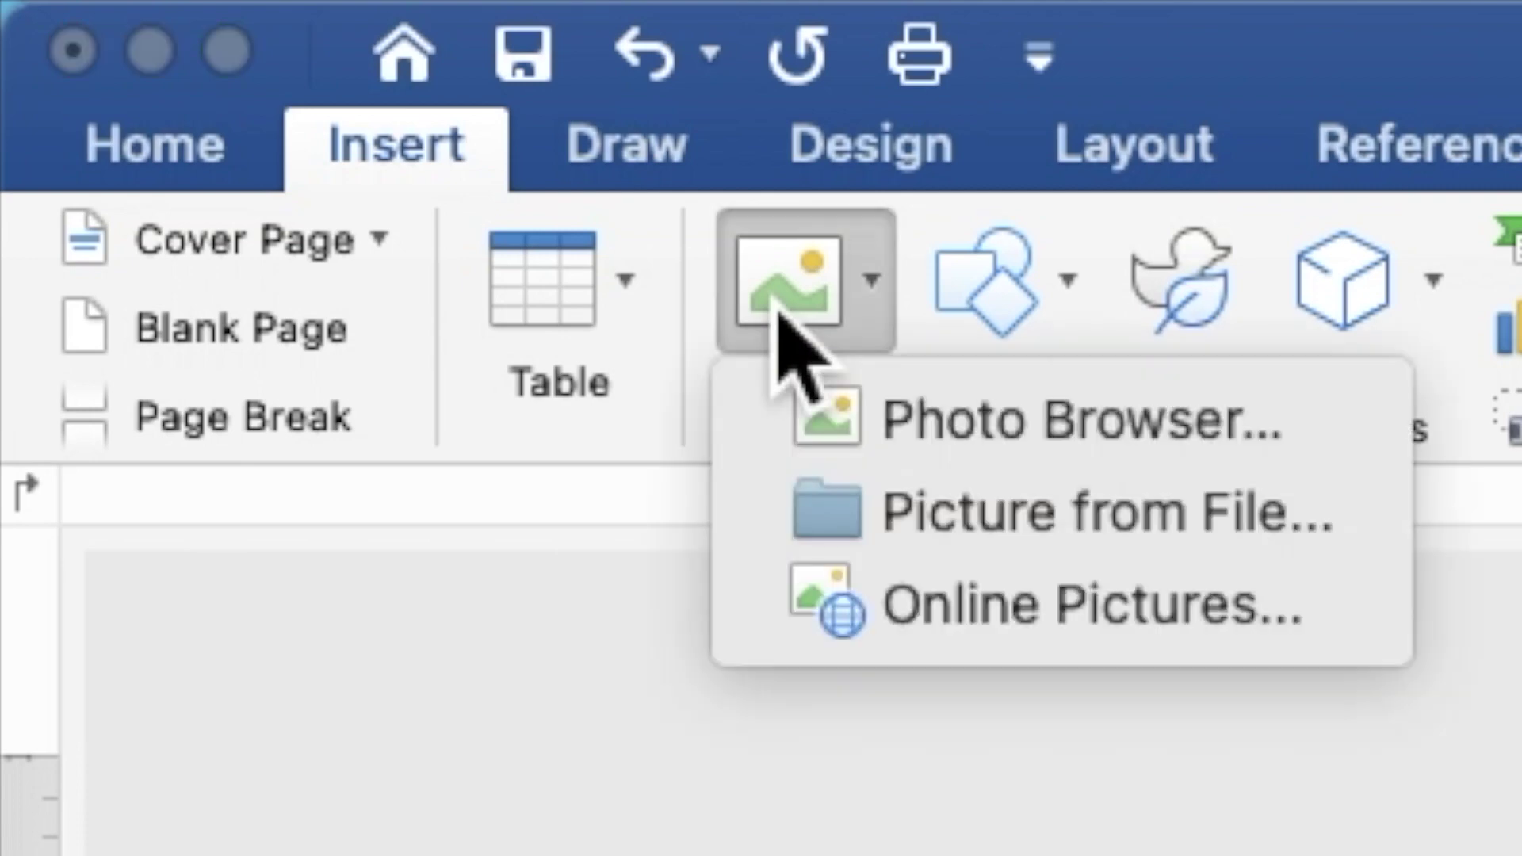
click(872, 523)
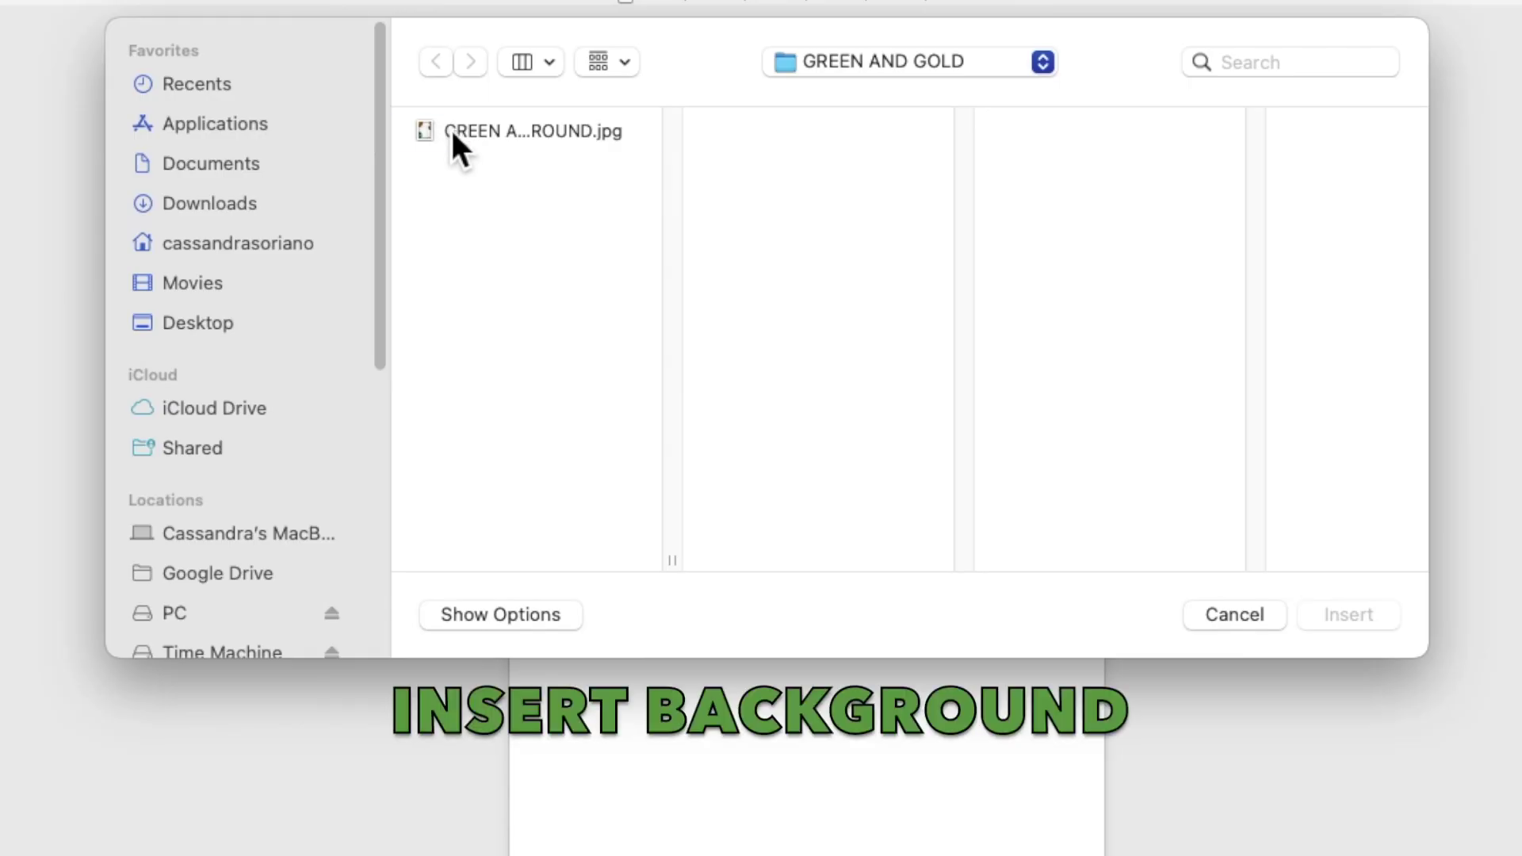
click(452, 130)
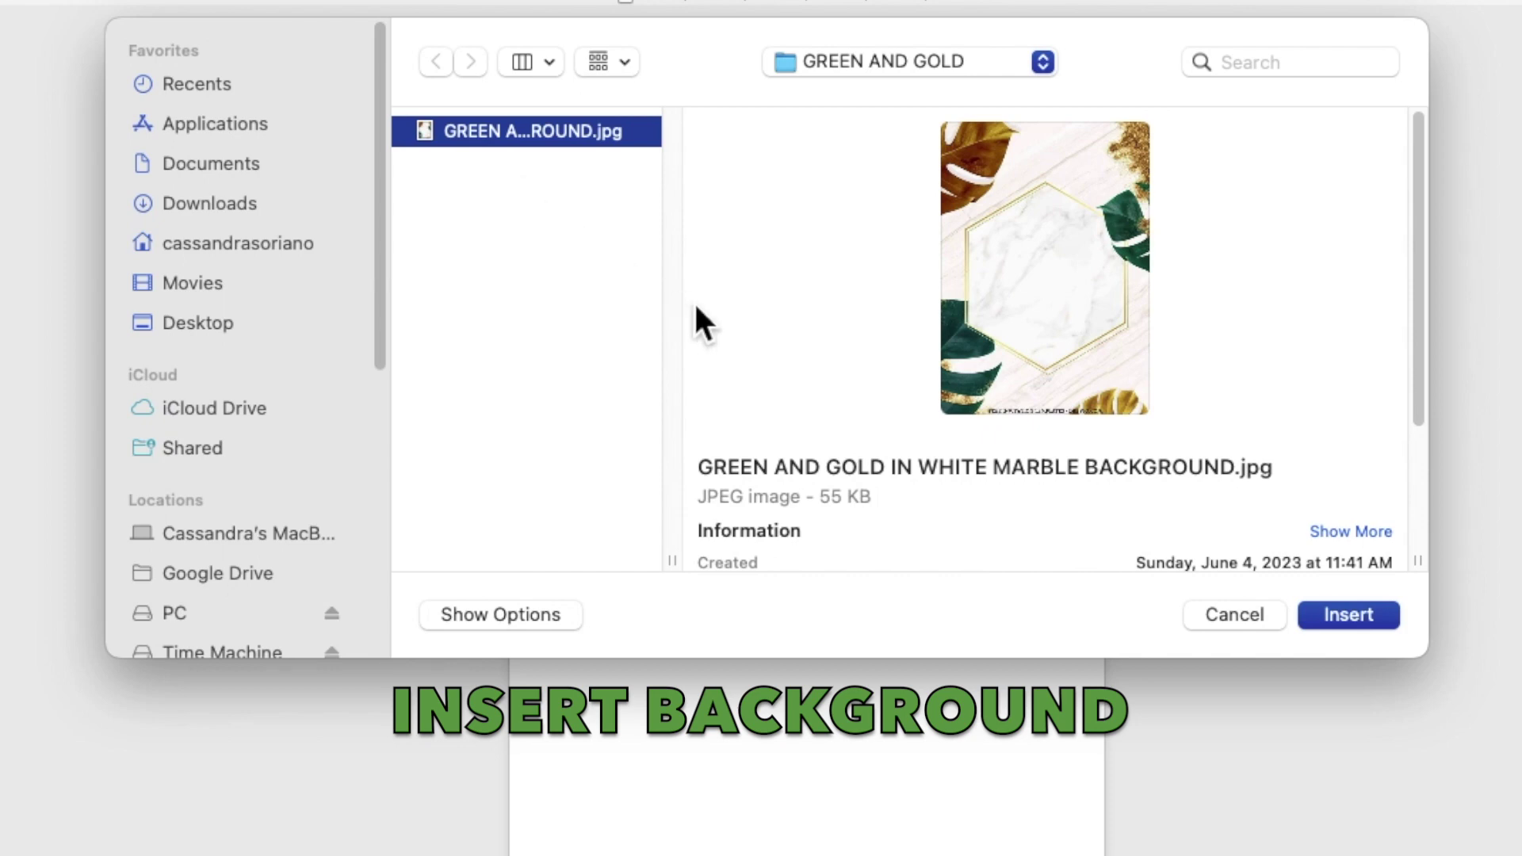
click(1354, 615)
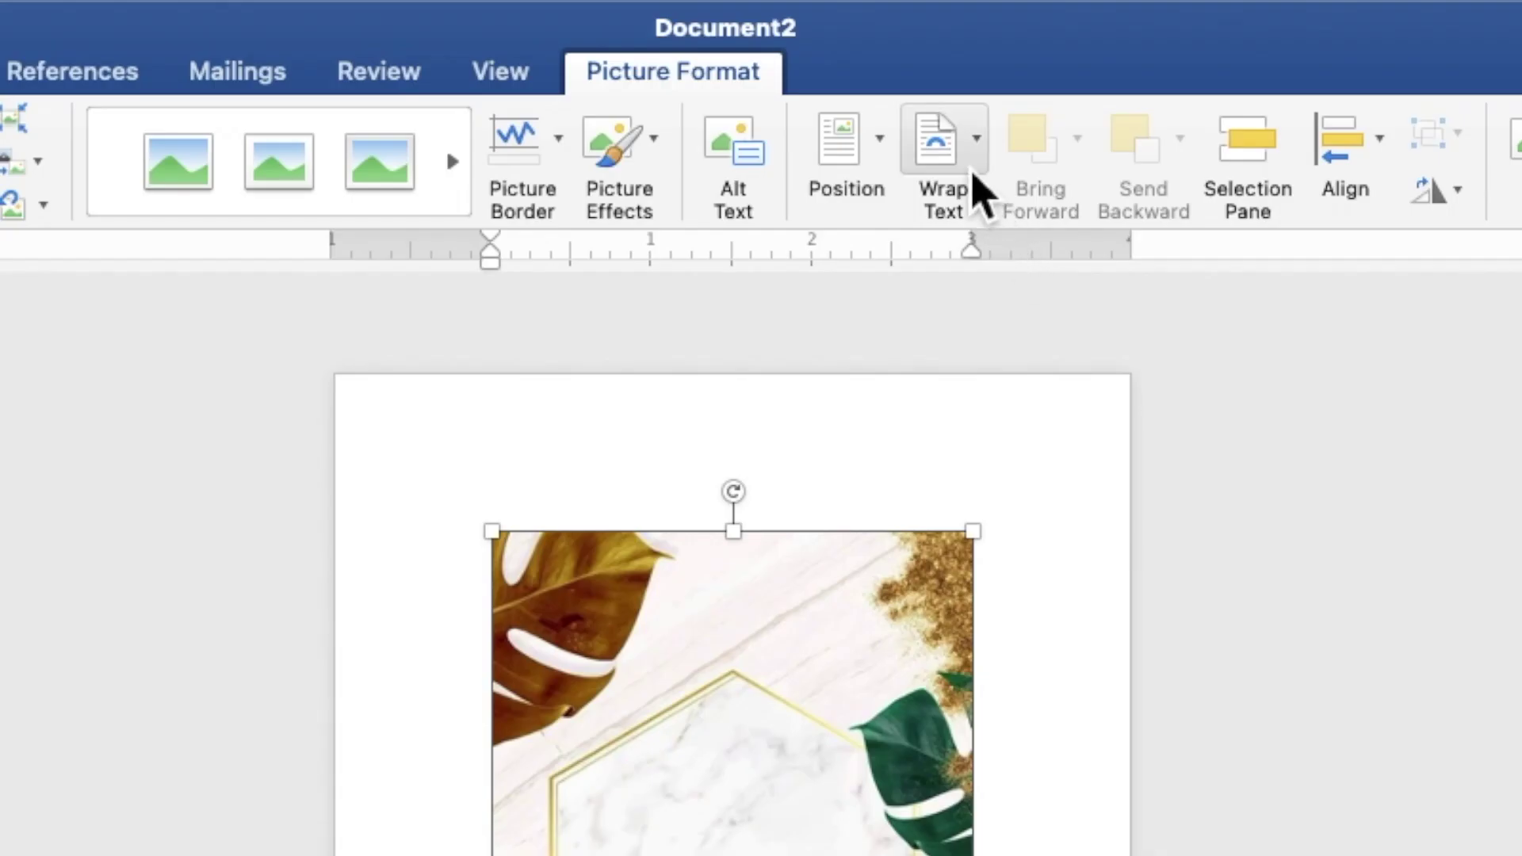
Set the marble picture Behind Text and stretch it from the top-left corner to 7.17" by 5.13".
click(976, 182)
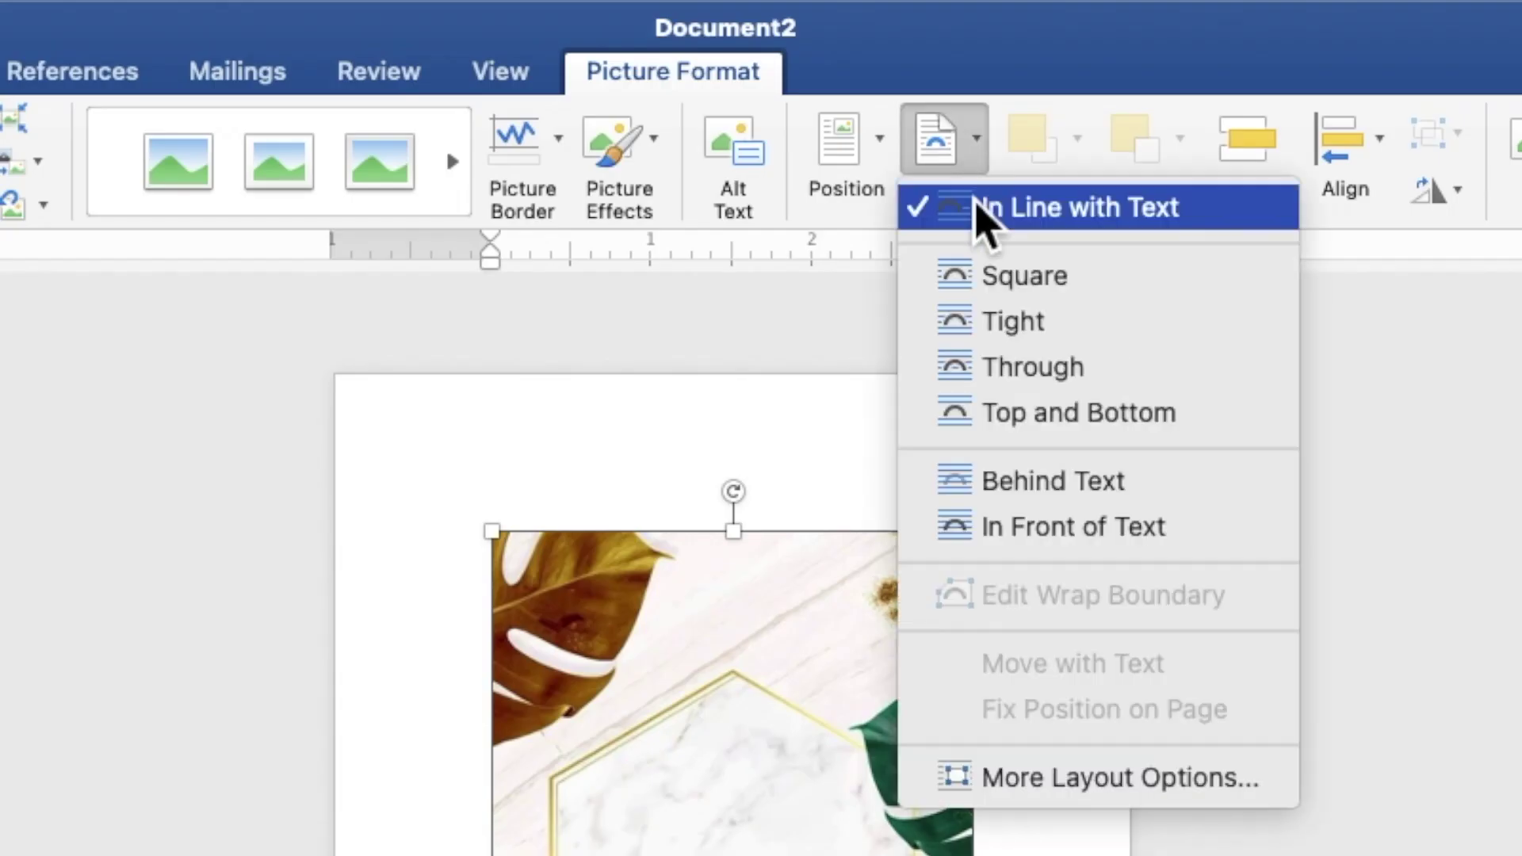
click(1010, 495)
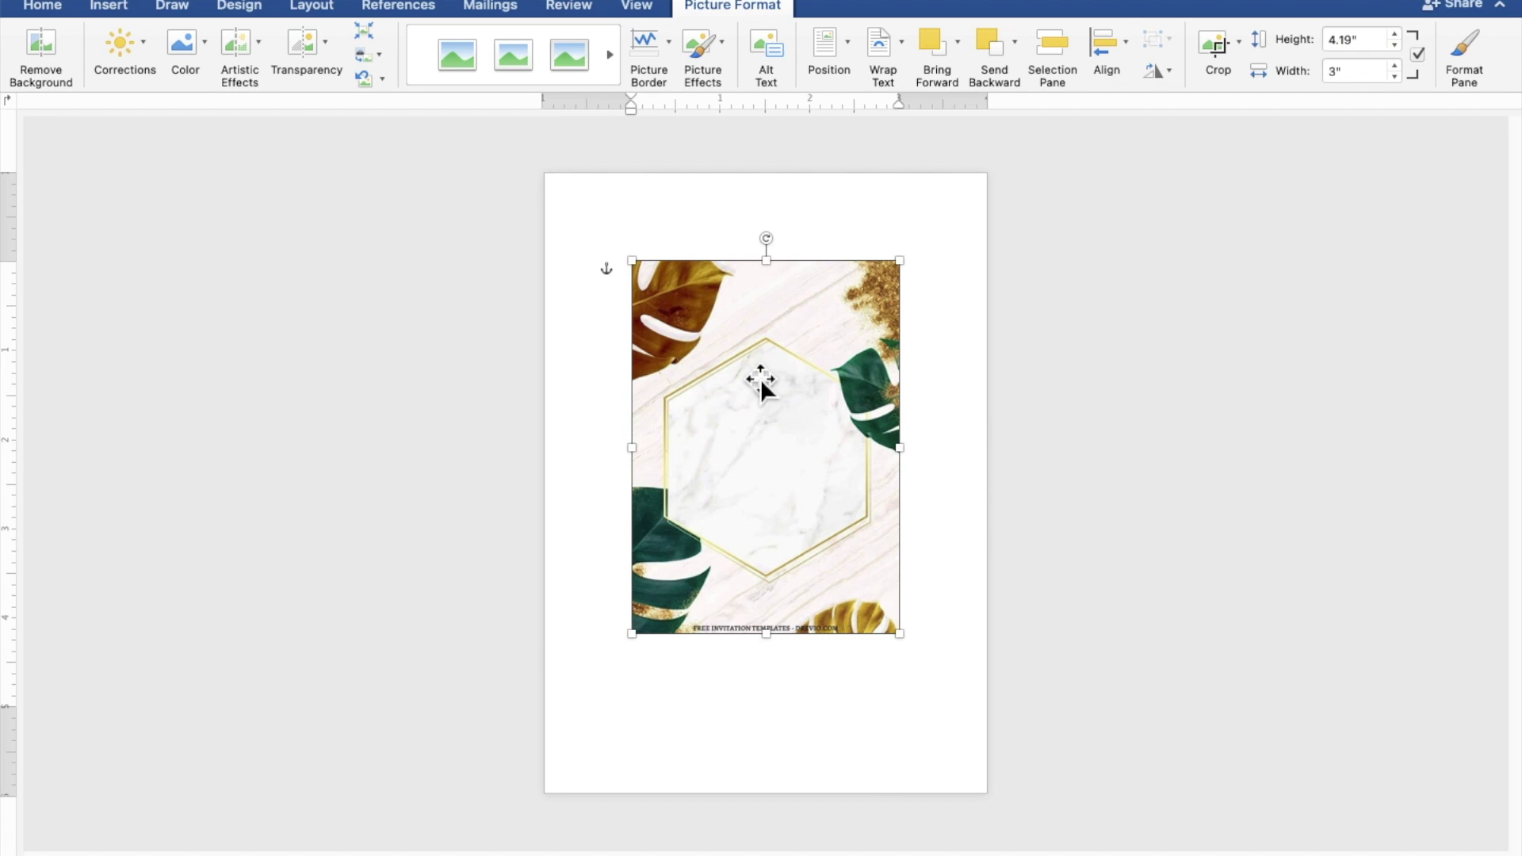
drag(759, 378, 687, 305)
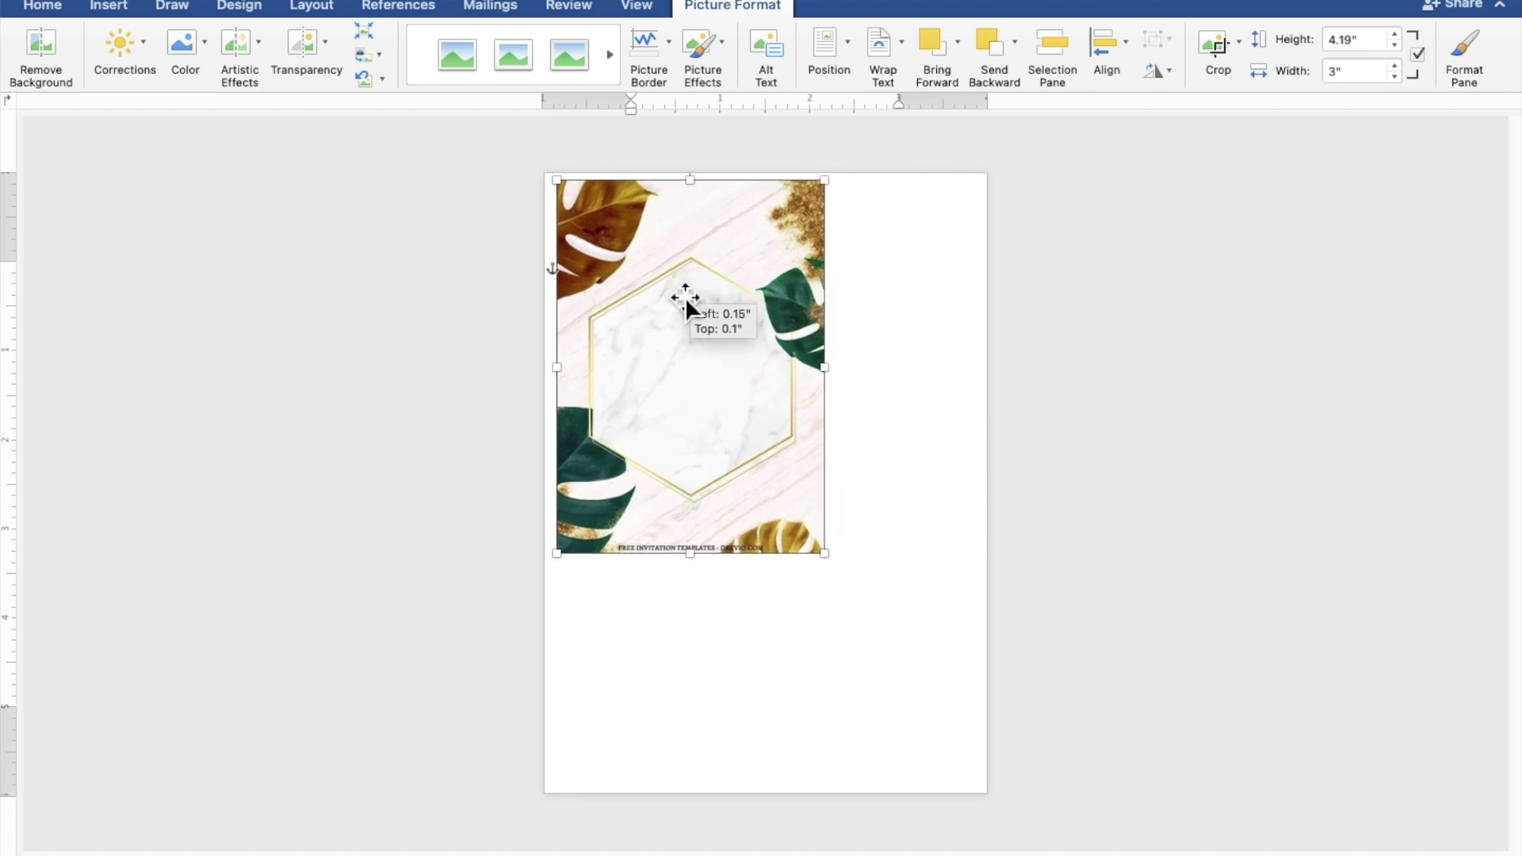
drag(687, 304, 677, 295)
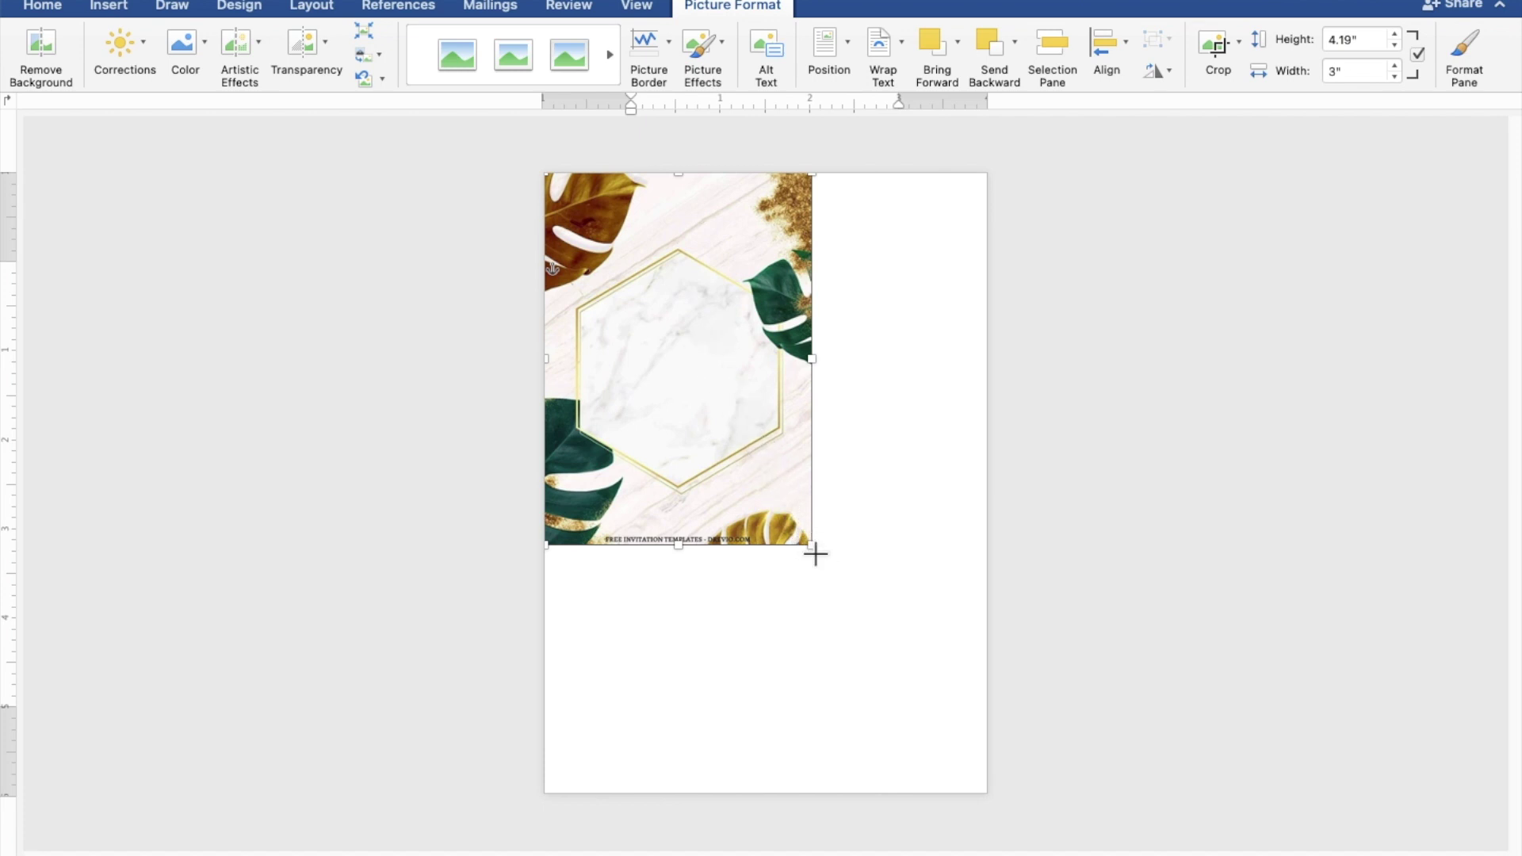
drag(812, 546, 1003, 778)
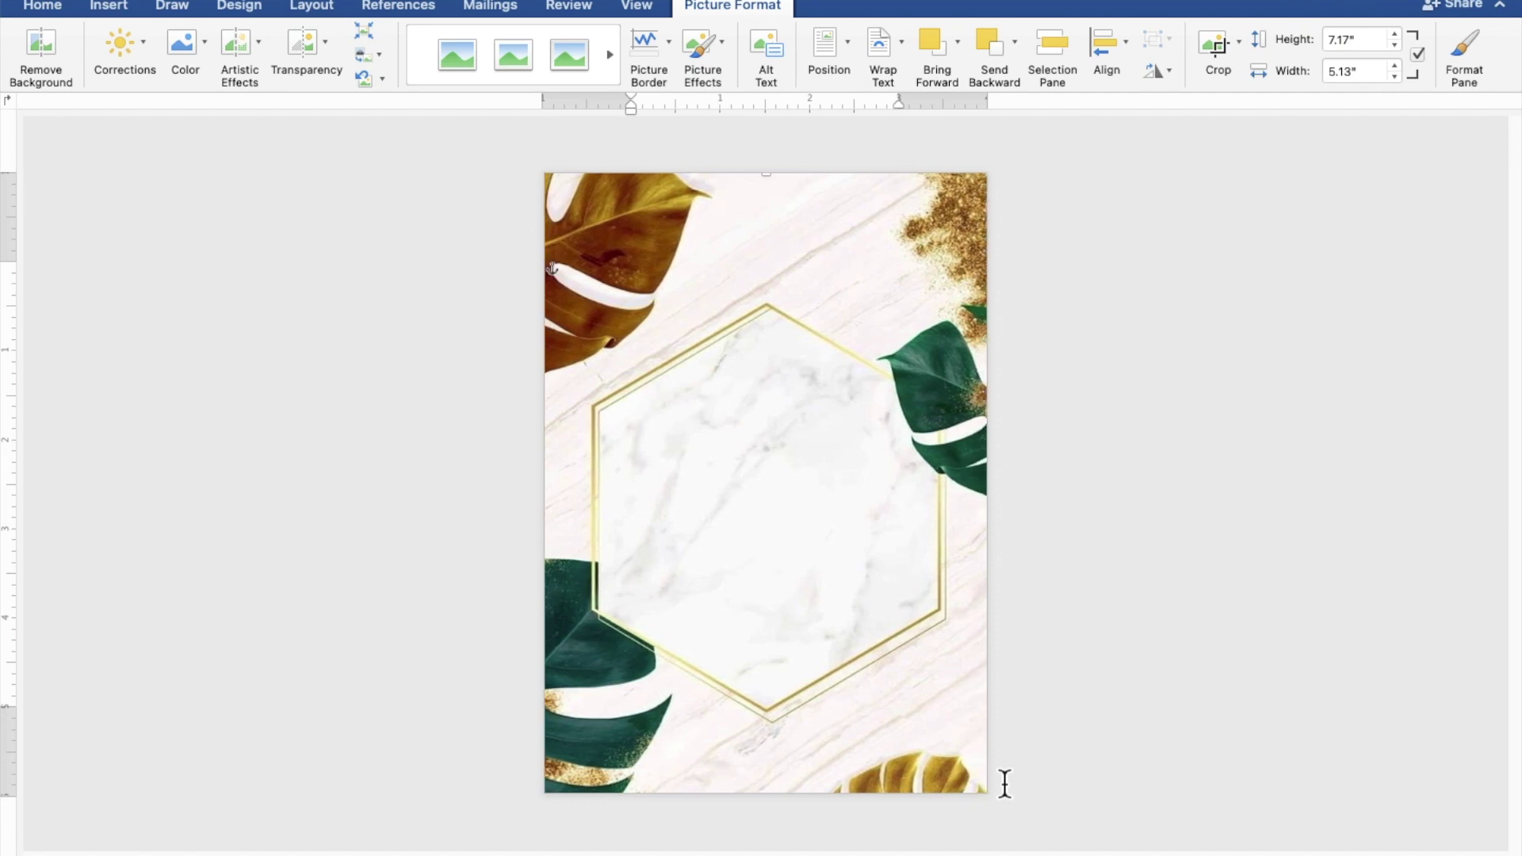
click(1263, 678)
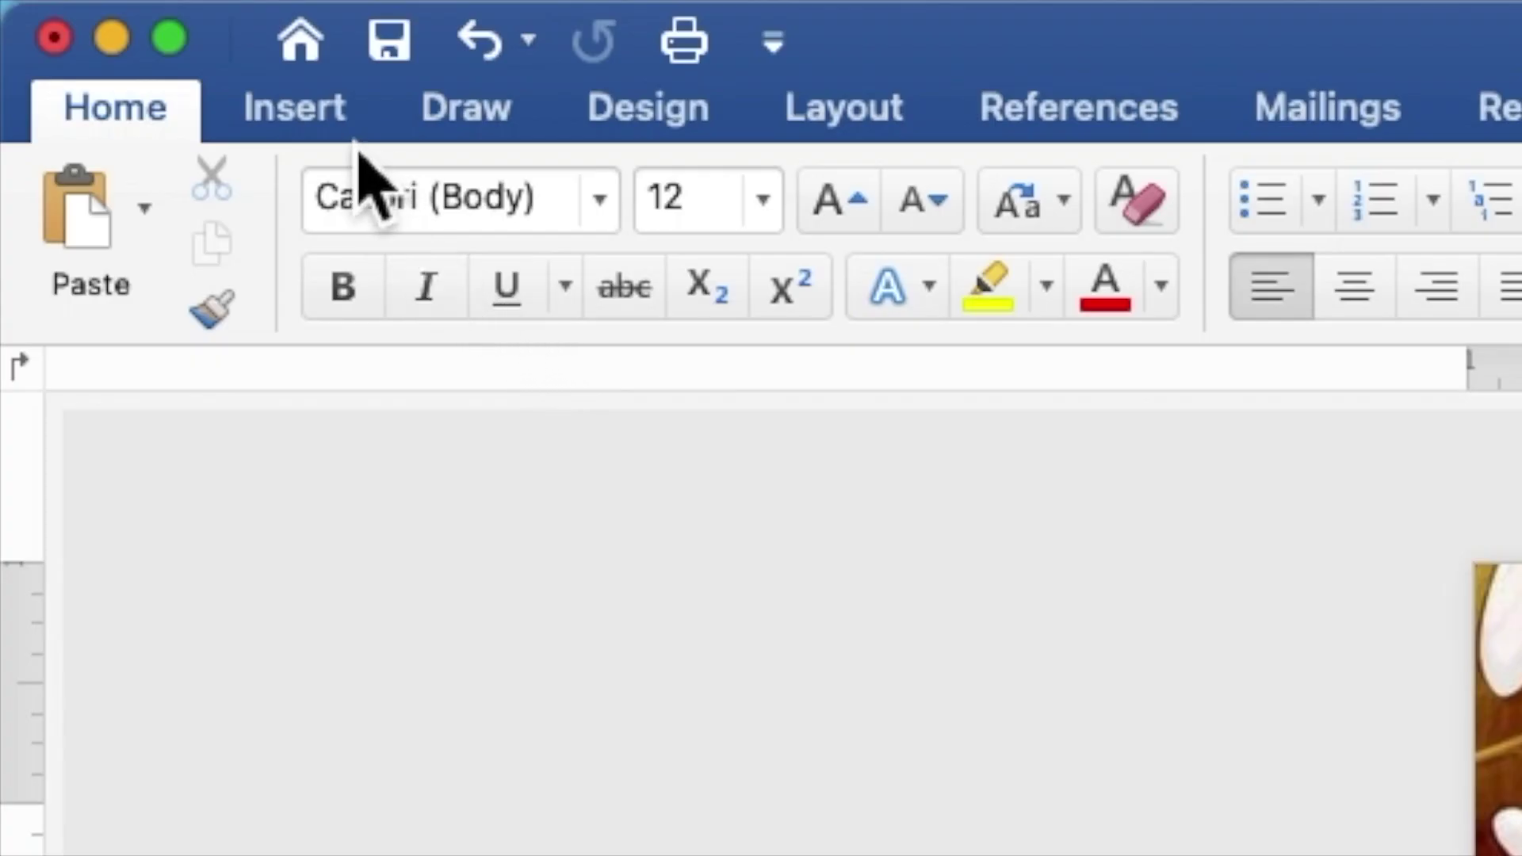
Draw a large 4.79" by 4.82" rectangle across the centre of the invitation page.
click(342, 119)
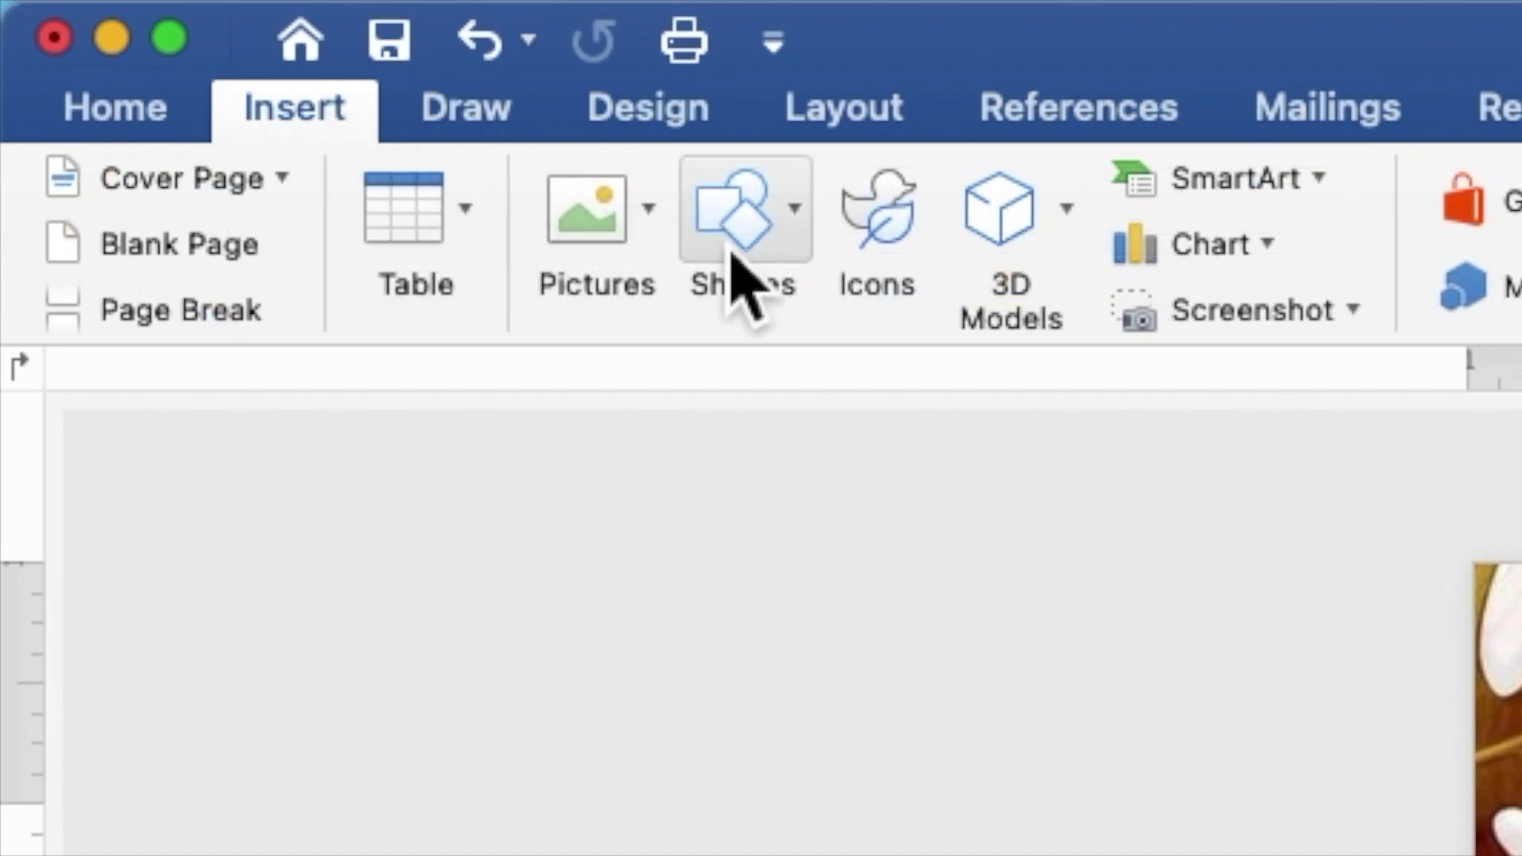
click(757, 252)
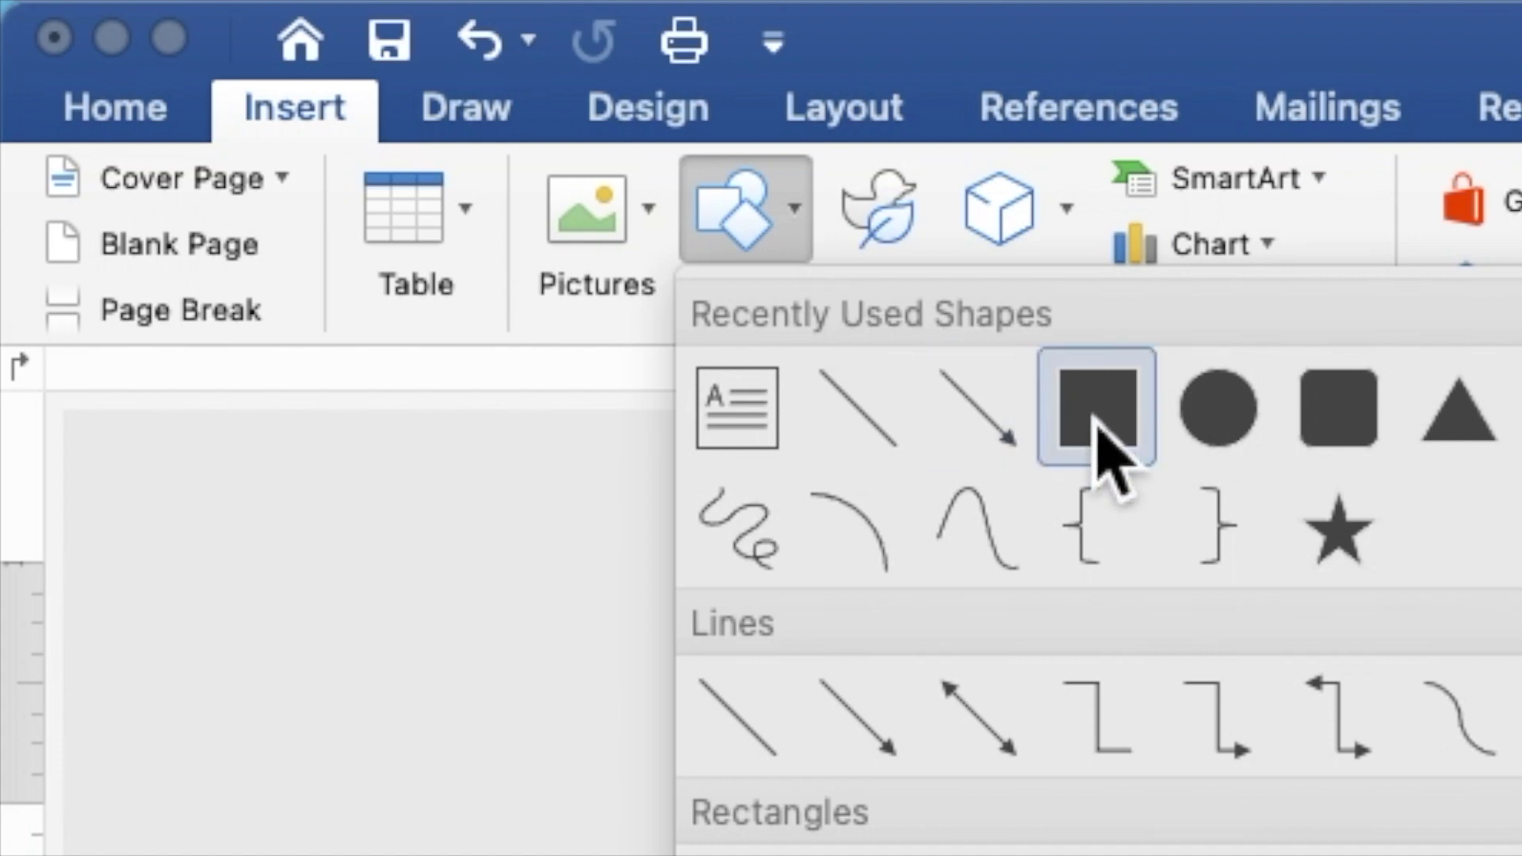
click(1108, 430)
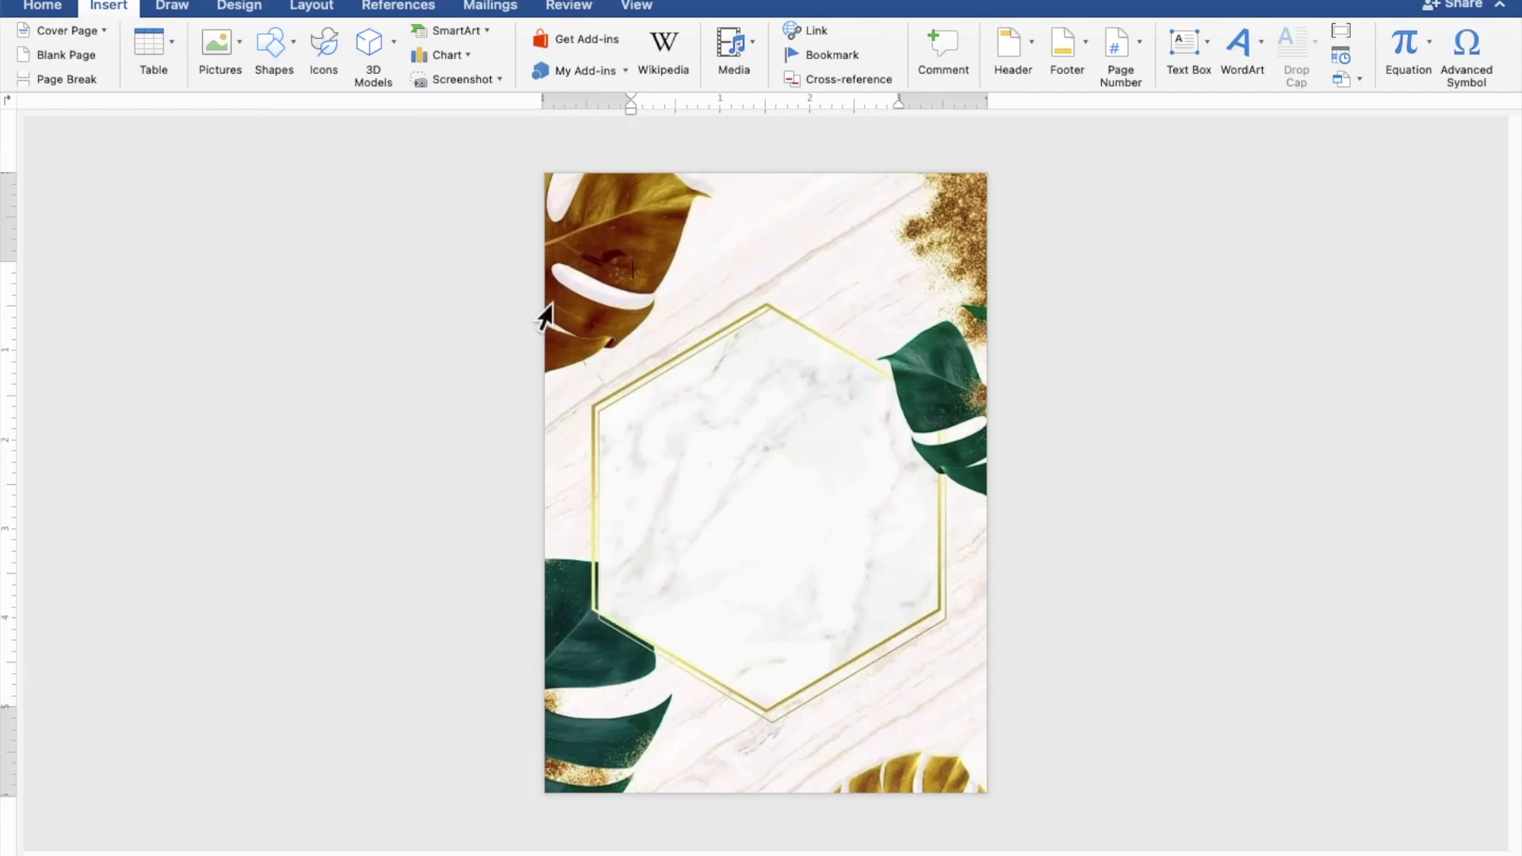
mouse_move(565, 317)
mouse_down()
mouse_move(779, 631)
mouse_move(911, 713)
mouse_move(992, 739)
mouse_up()
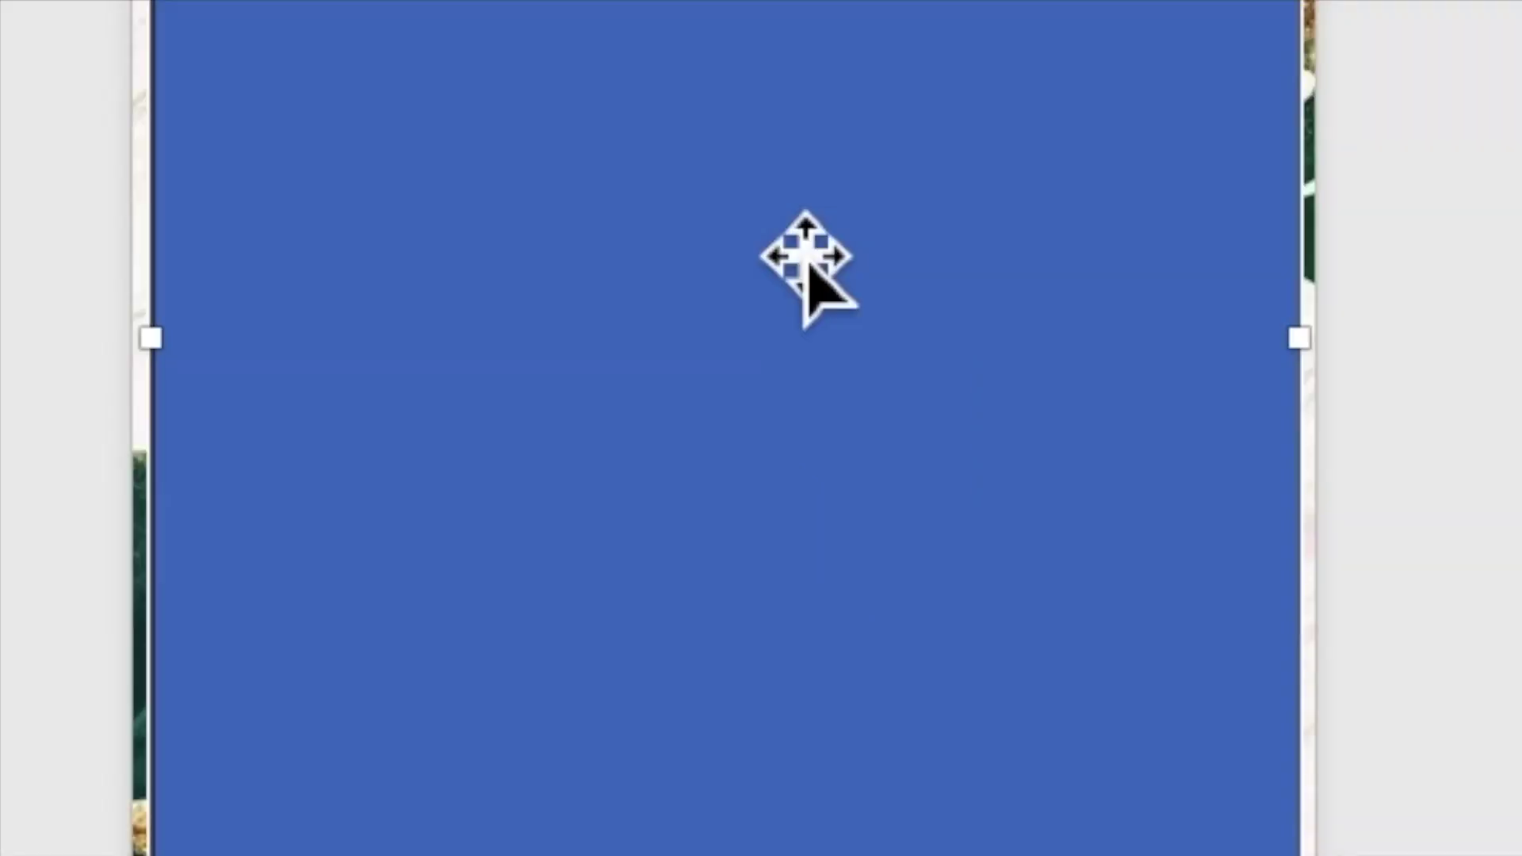
right_click(783, 234)
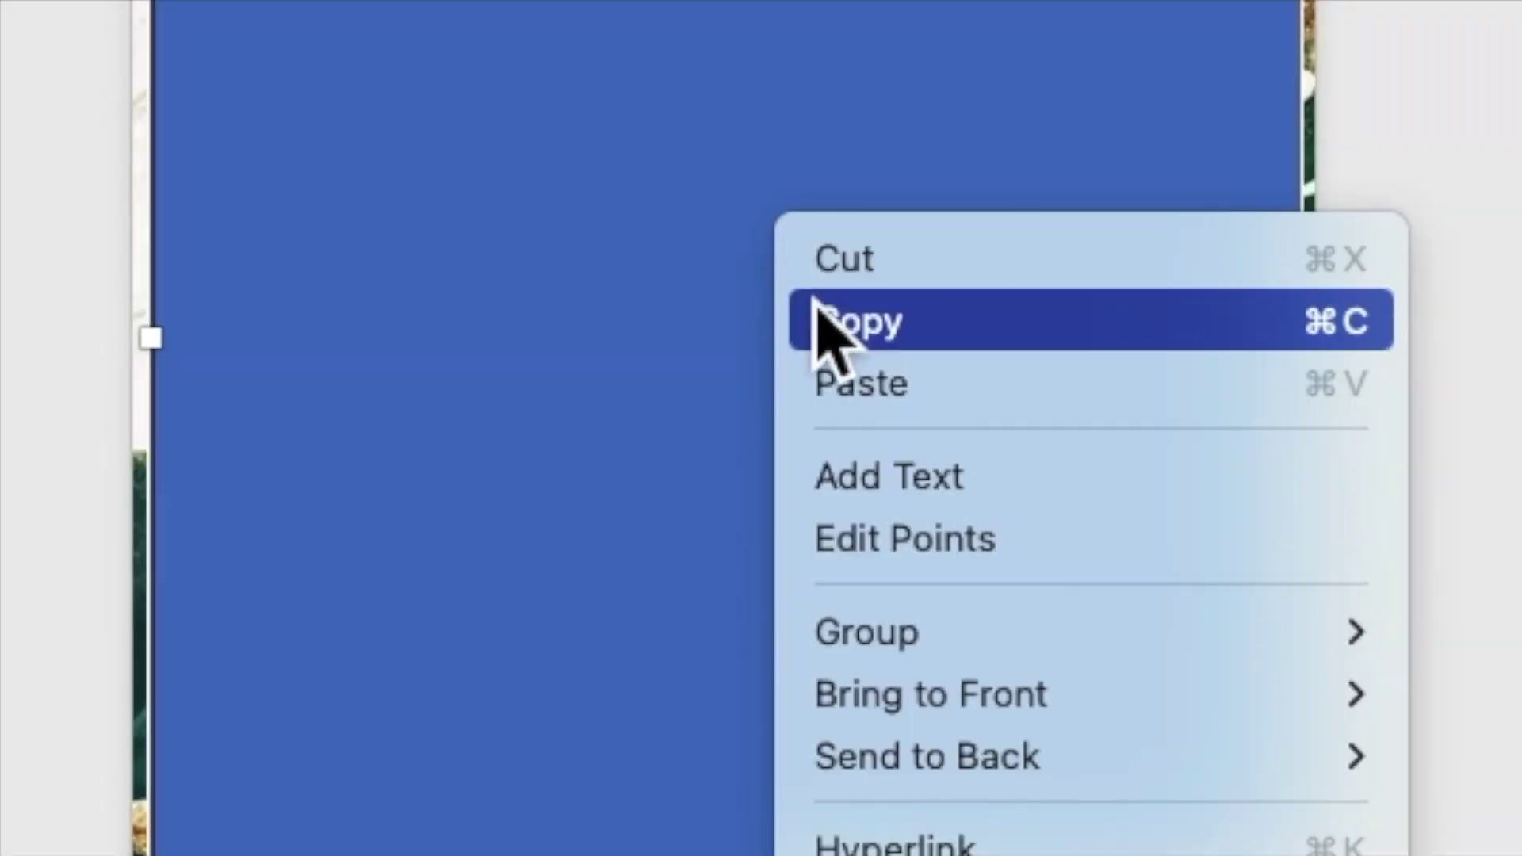
Use Add Text on the rectangle, zoom in, and place the cursor inside it.
click(877, 486)
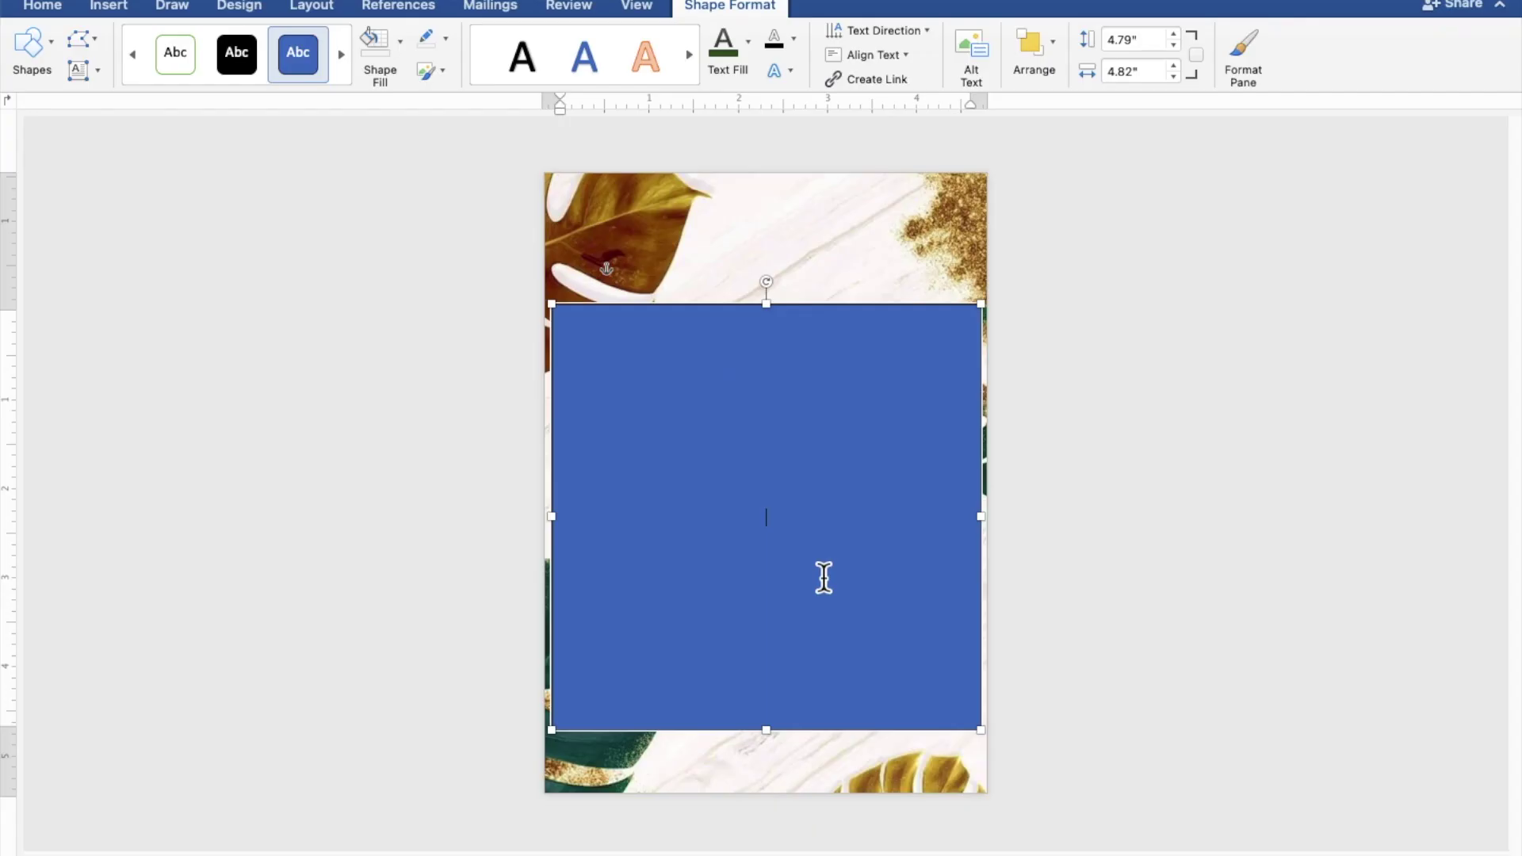
ctrl+scroll(824, 577, up, 1)
ctrl+scroll(823, 578, up, 2)
ctrl+scroll(824, 578, up, 1)
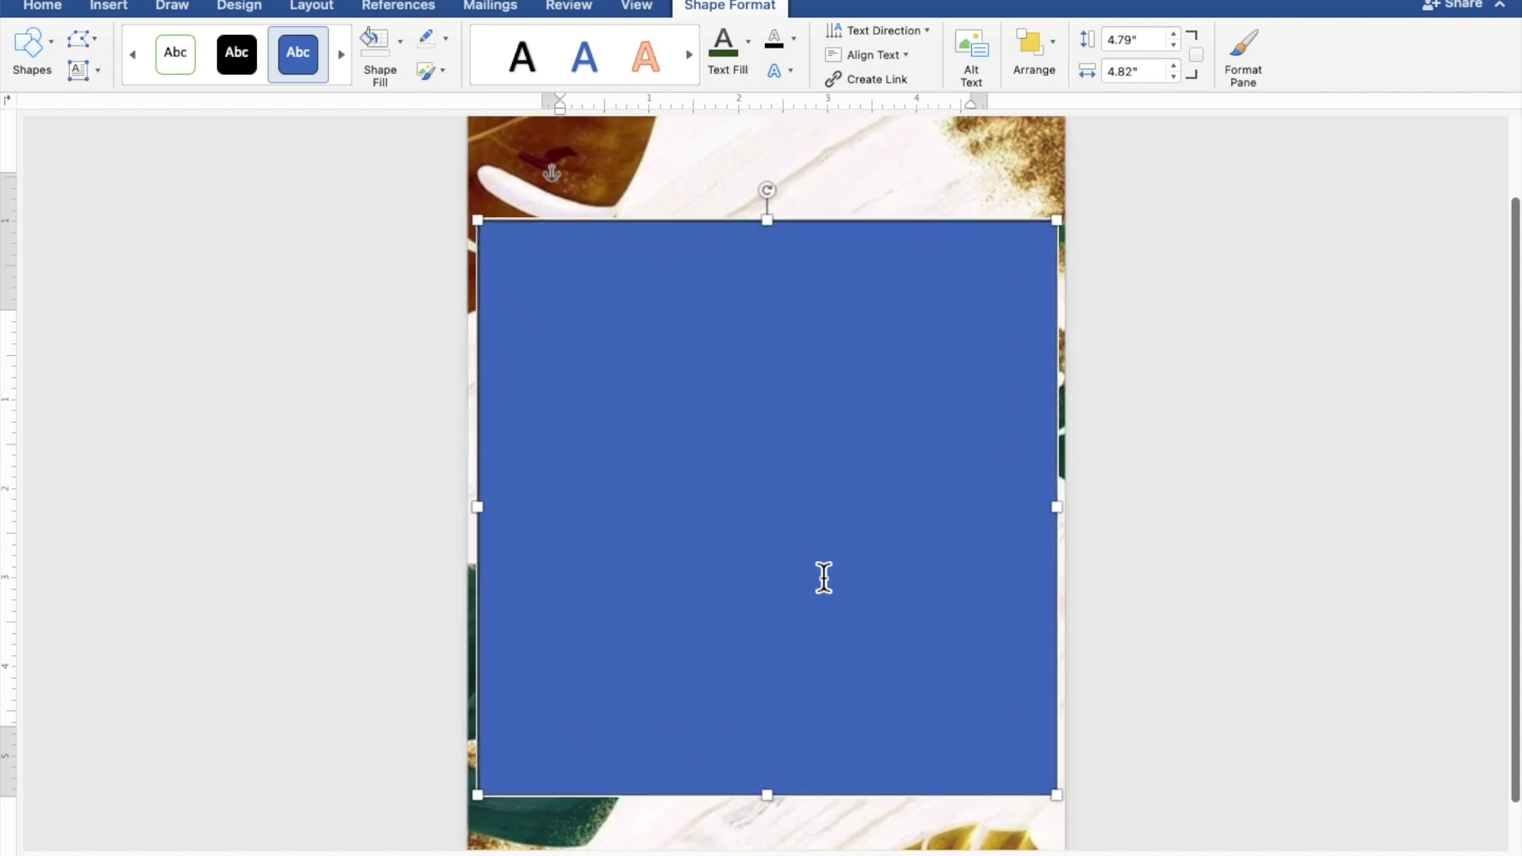
ctrl+scroll(823, 578, up, 1)
ctrl+scroll(823, 577, up, 1)
ctrl+scroll(824, 578, up, 1)
ctrl+scroll(823, 578, up, 1)
ctrl+scroll(823, 577, up, 1)
click(824, 578)
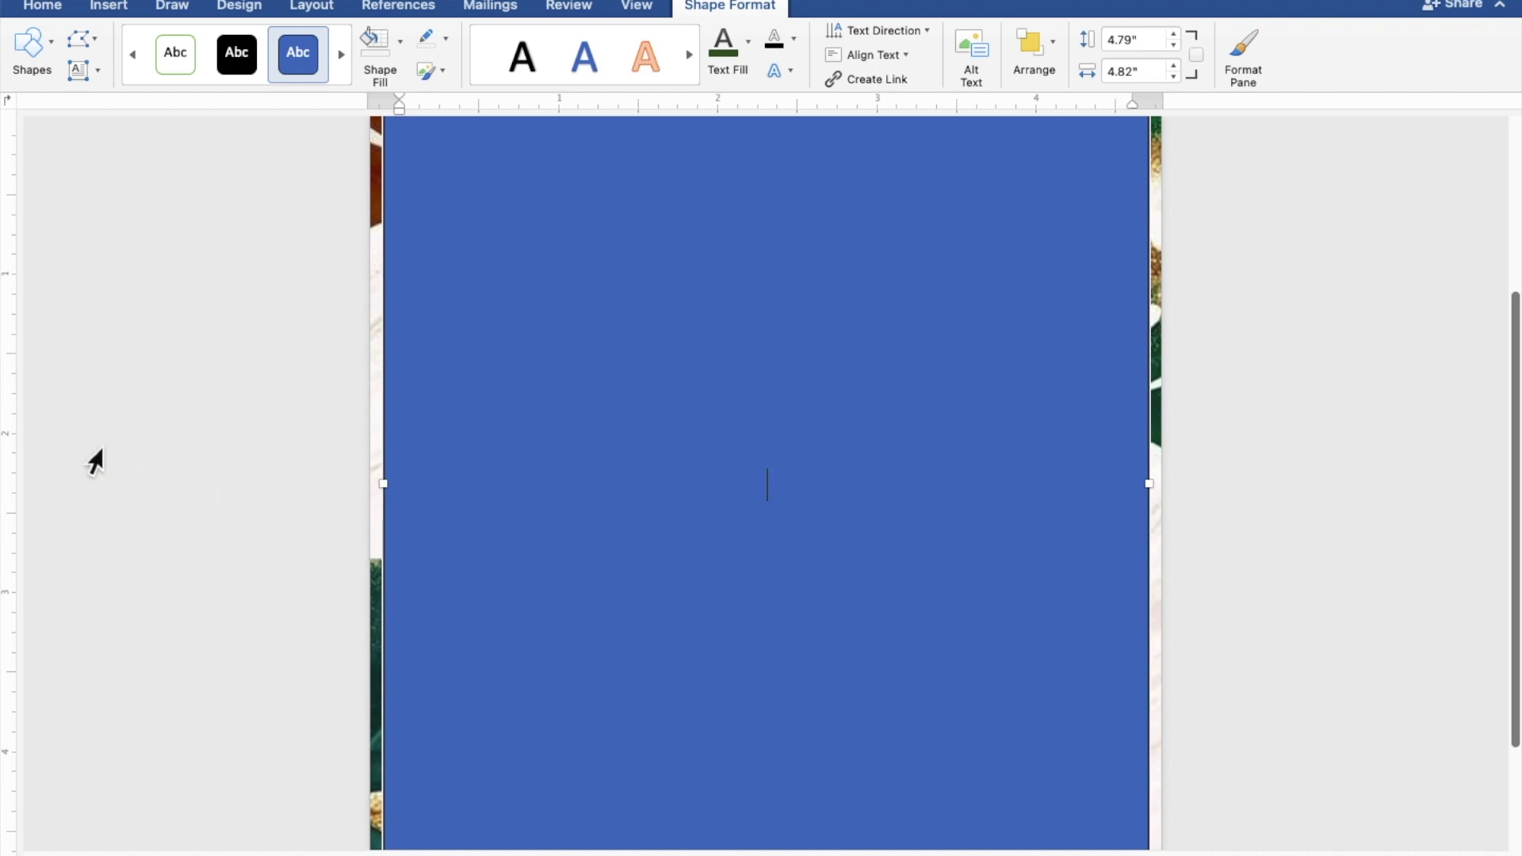
Type the heading TOGETHER WITH THEIR FAMILIES and the groom's name on separate lines.
text(TOGETHER )
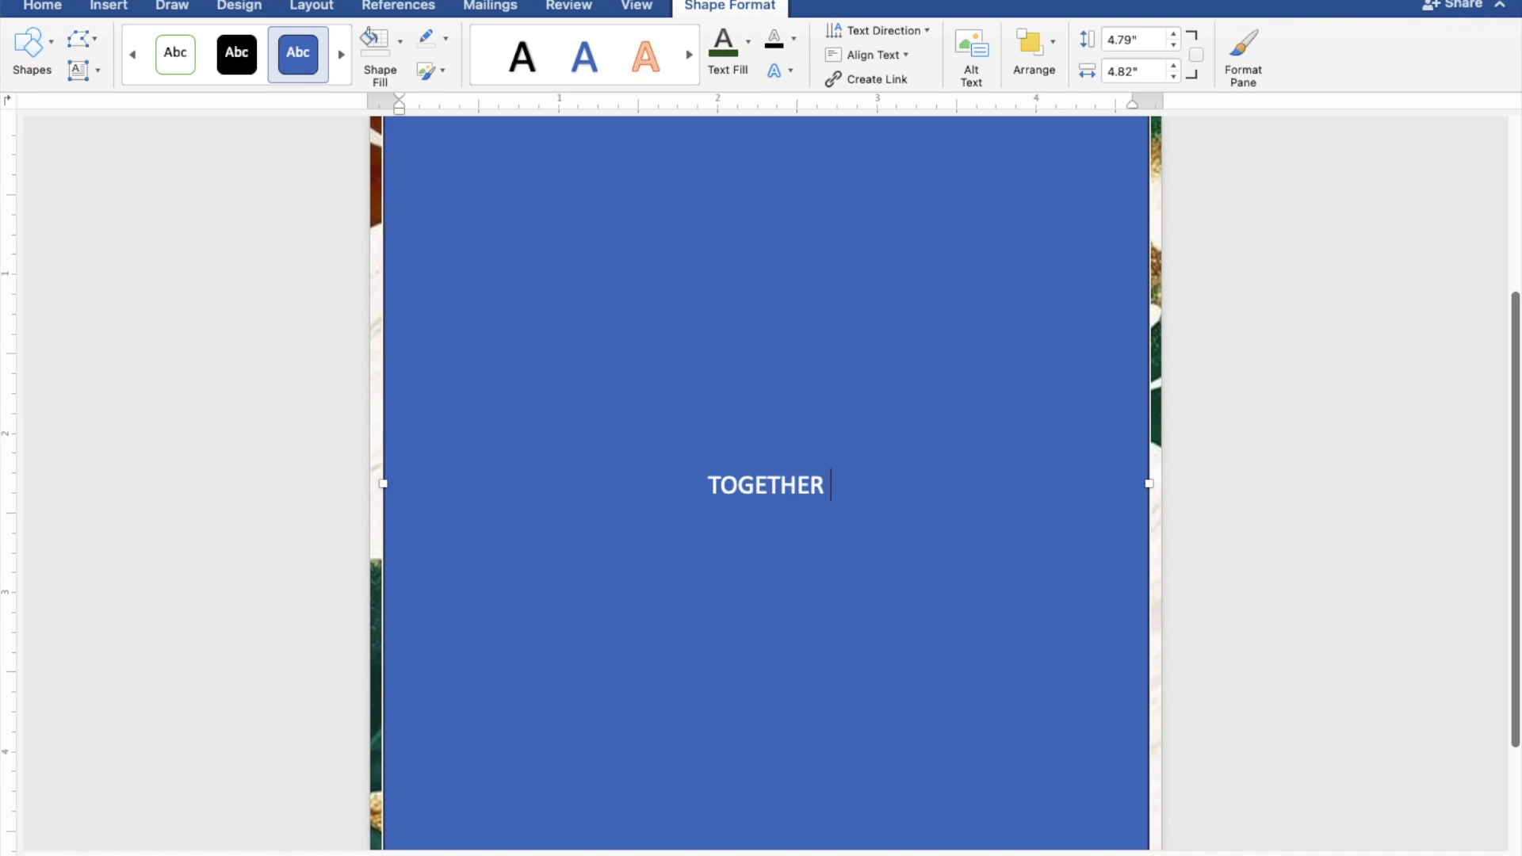
text(WITH )
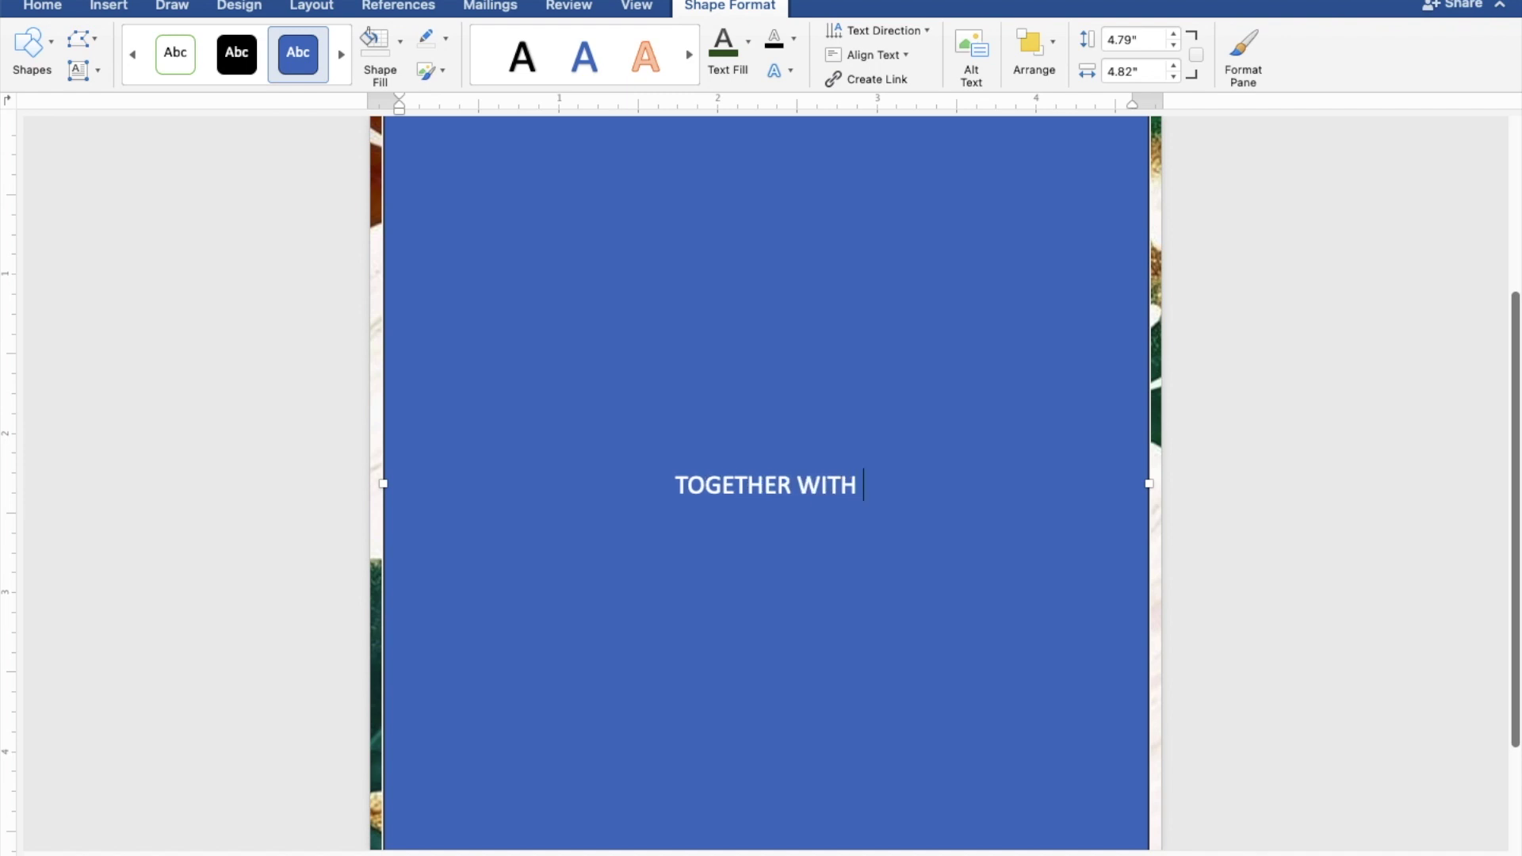
text(THE)
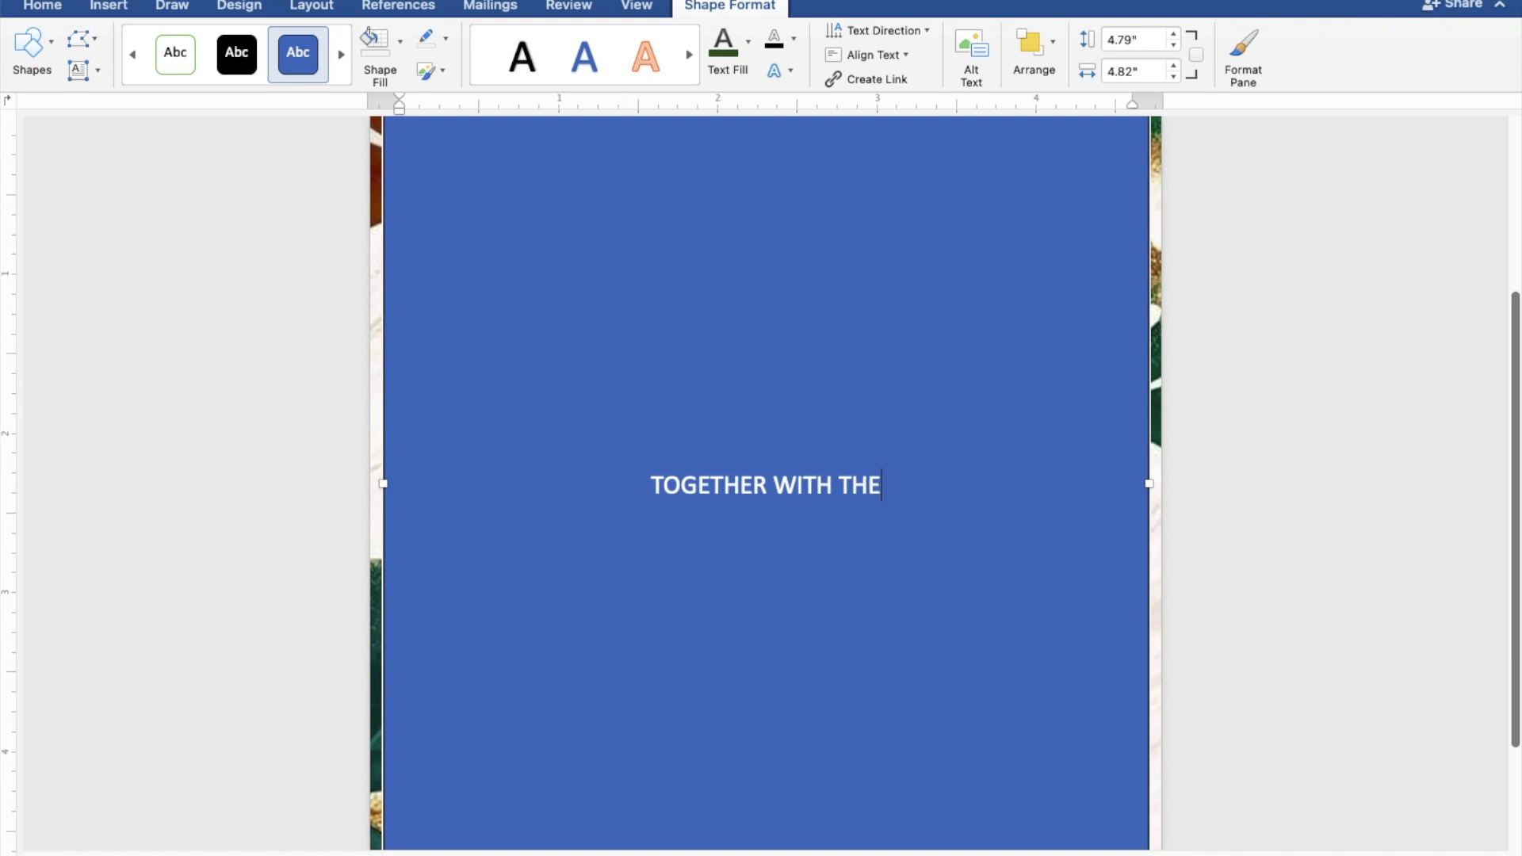
text(IR )
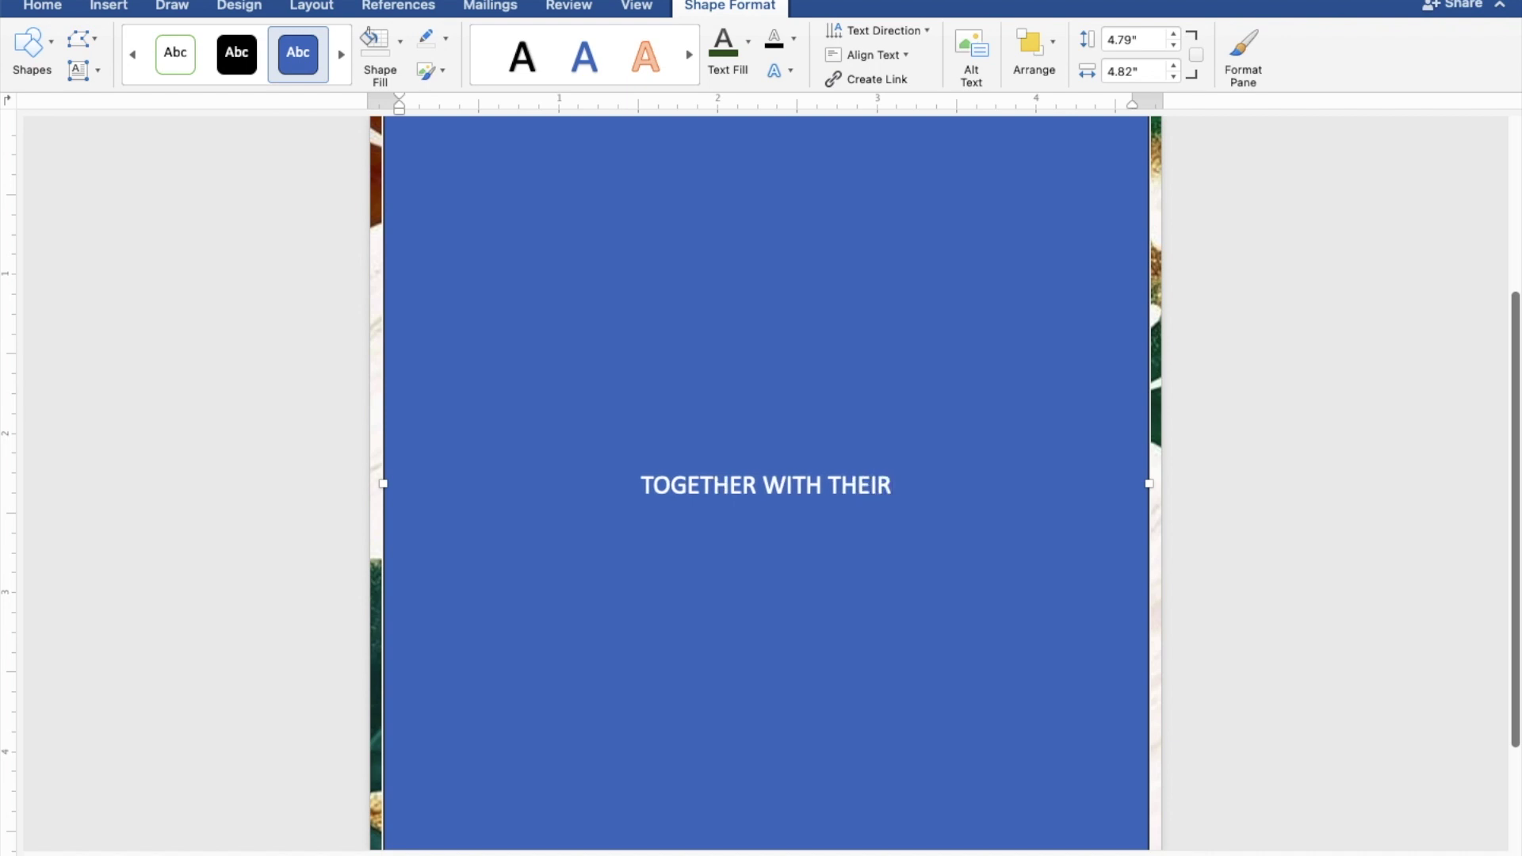
text(FAM)
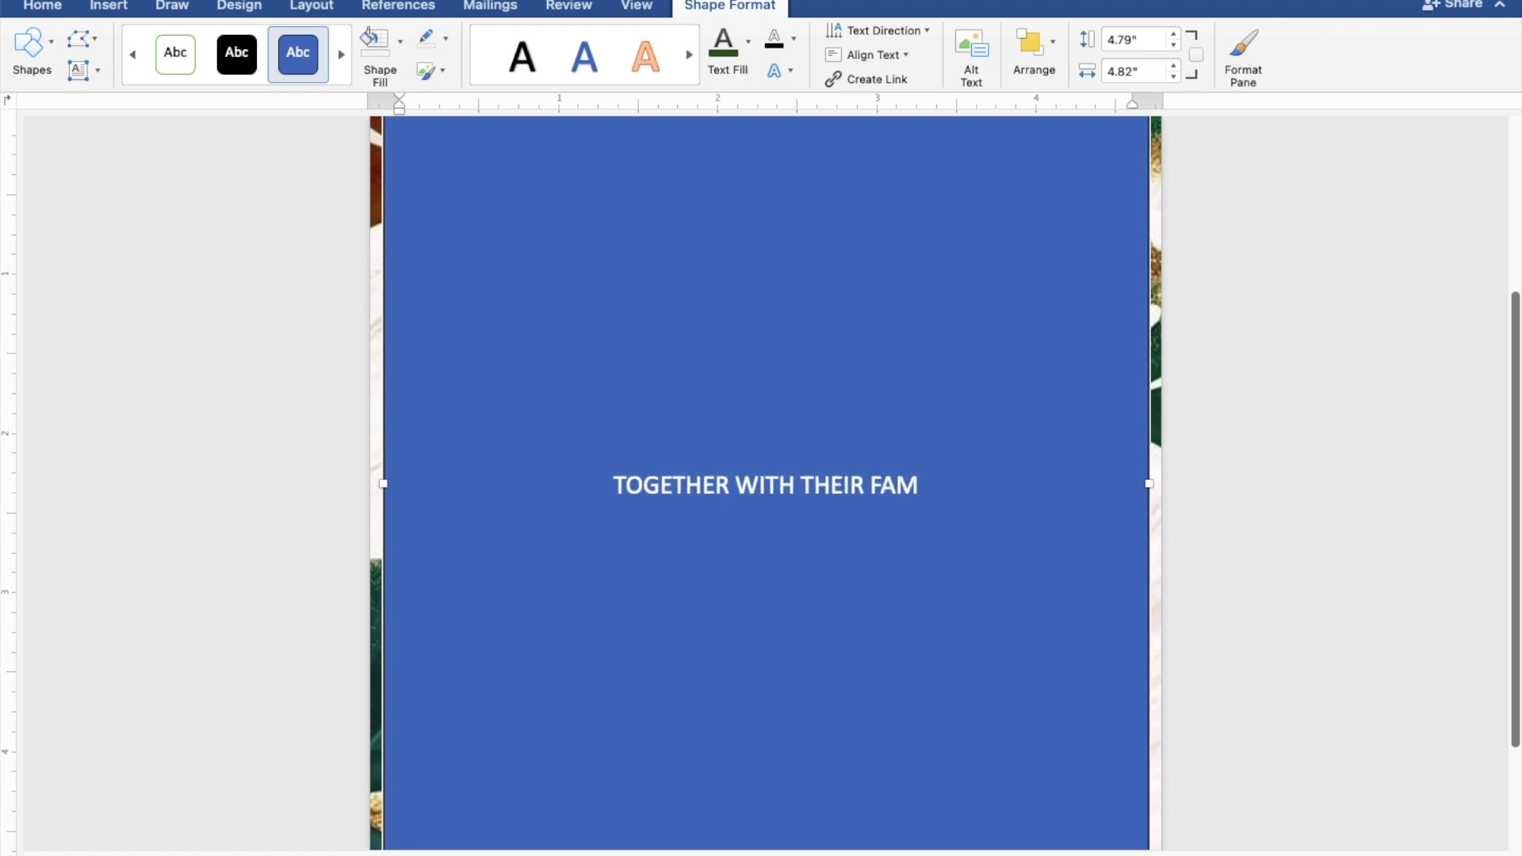
text(ILIES)
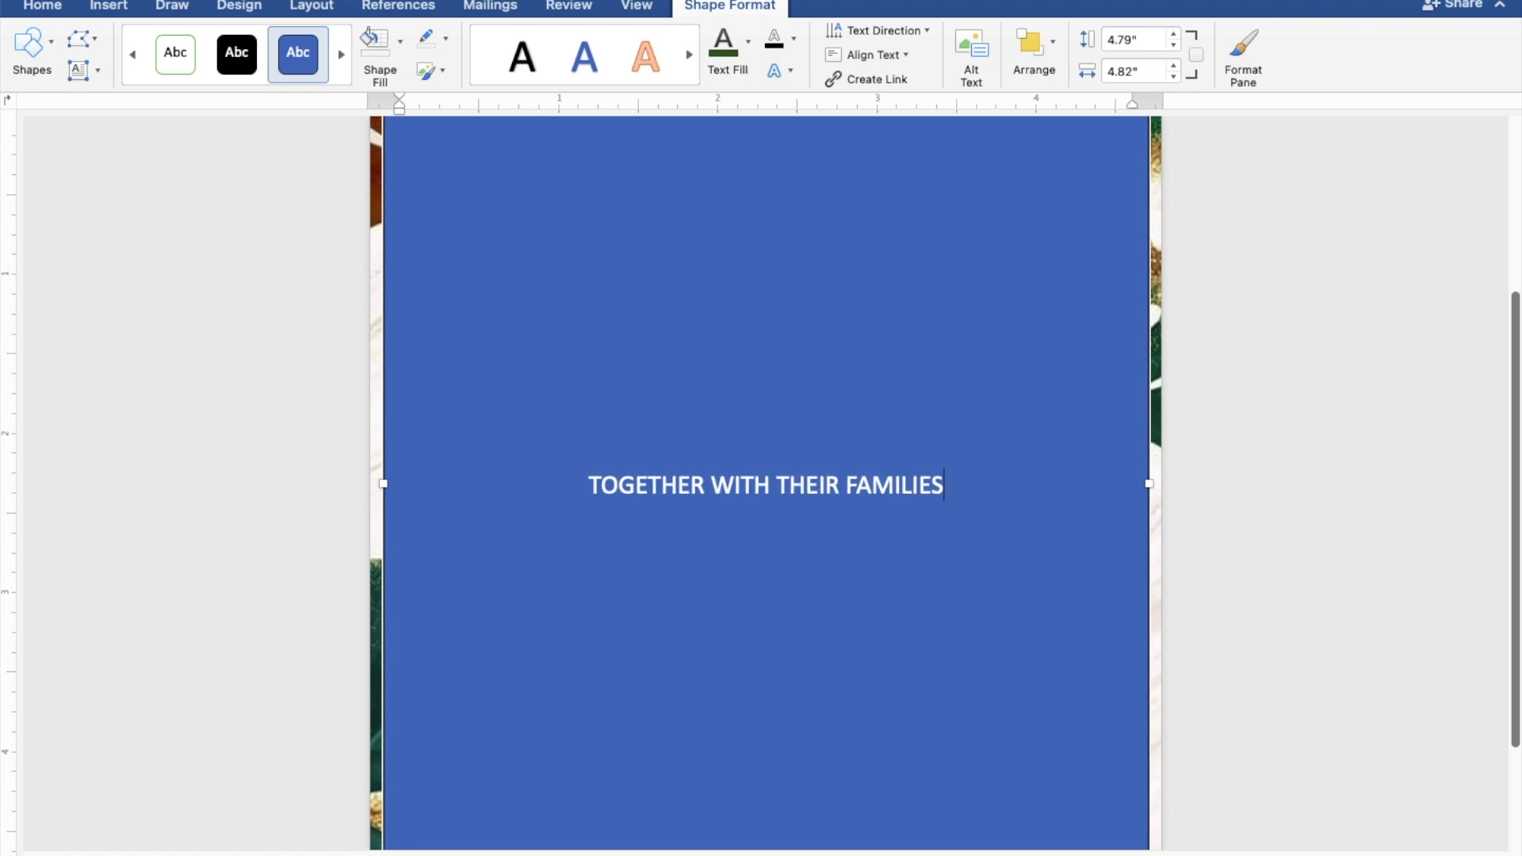
key(Return)
key(Return)
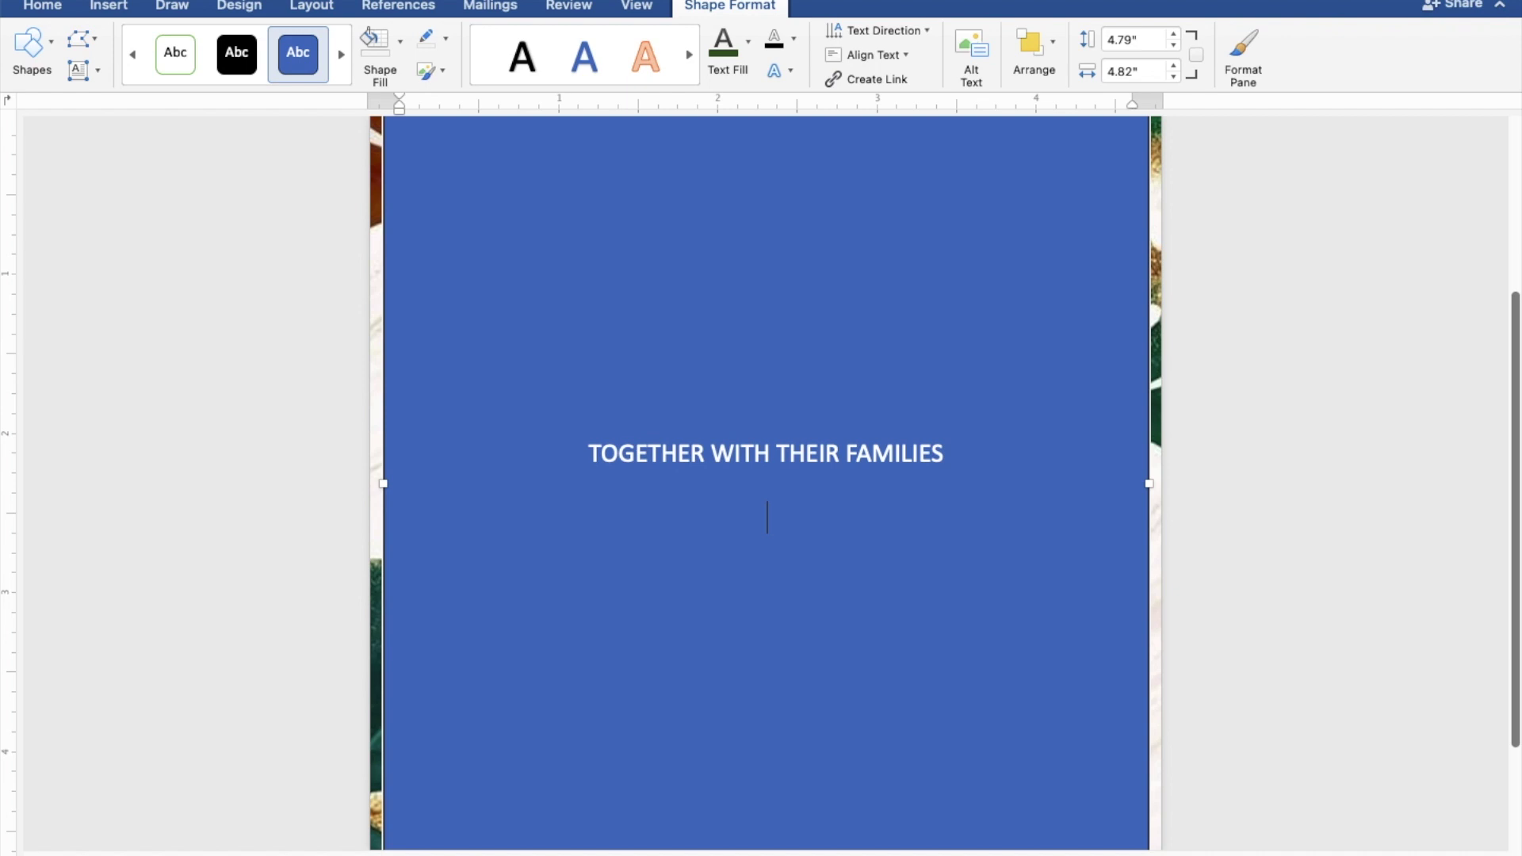
text(Ke)
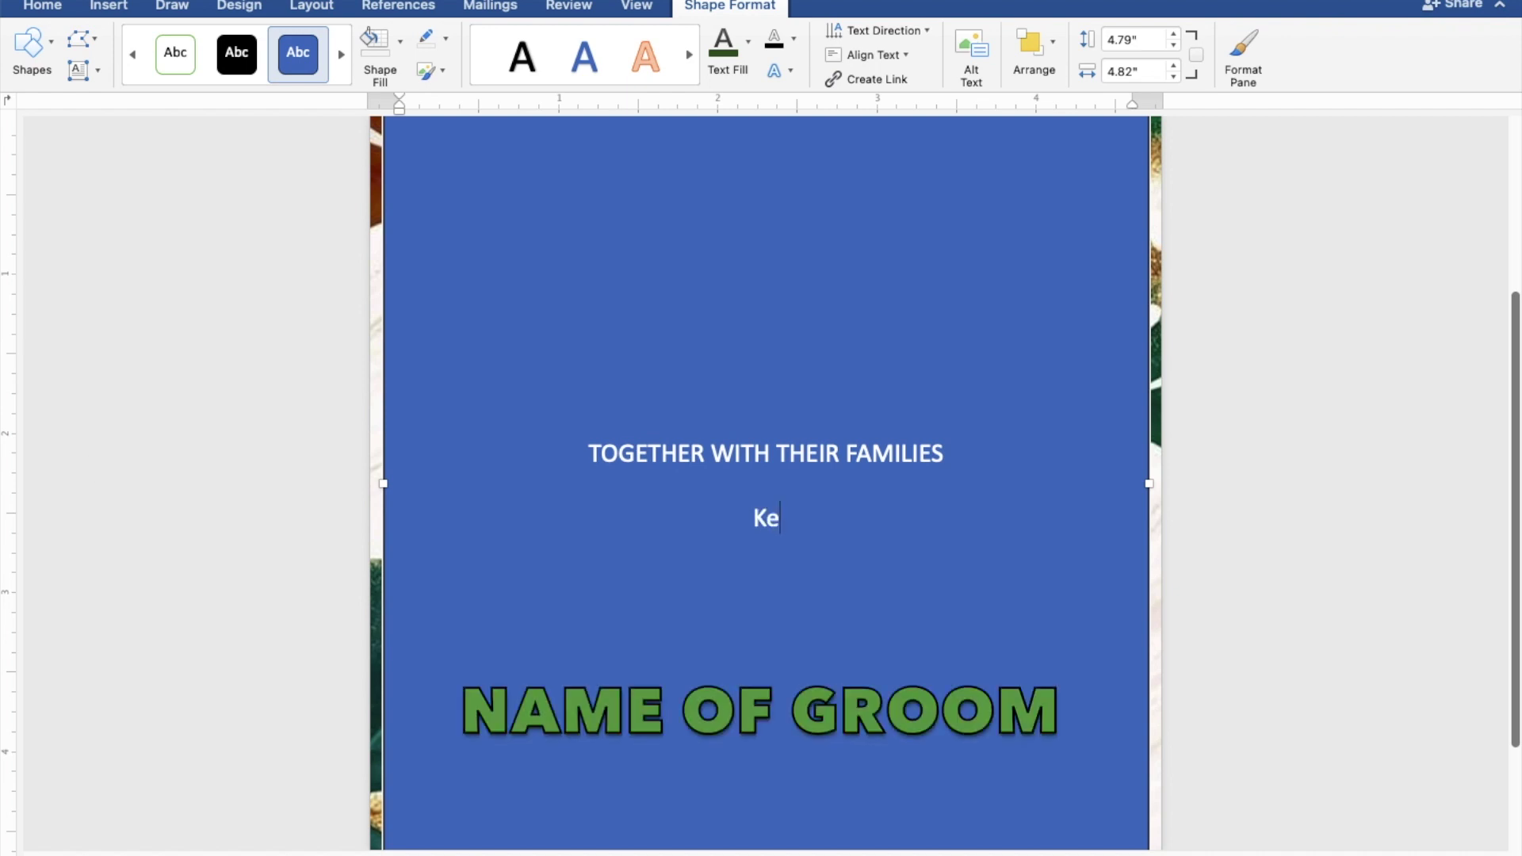
text(n )
text(Aqu)
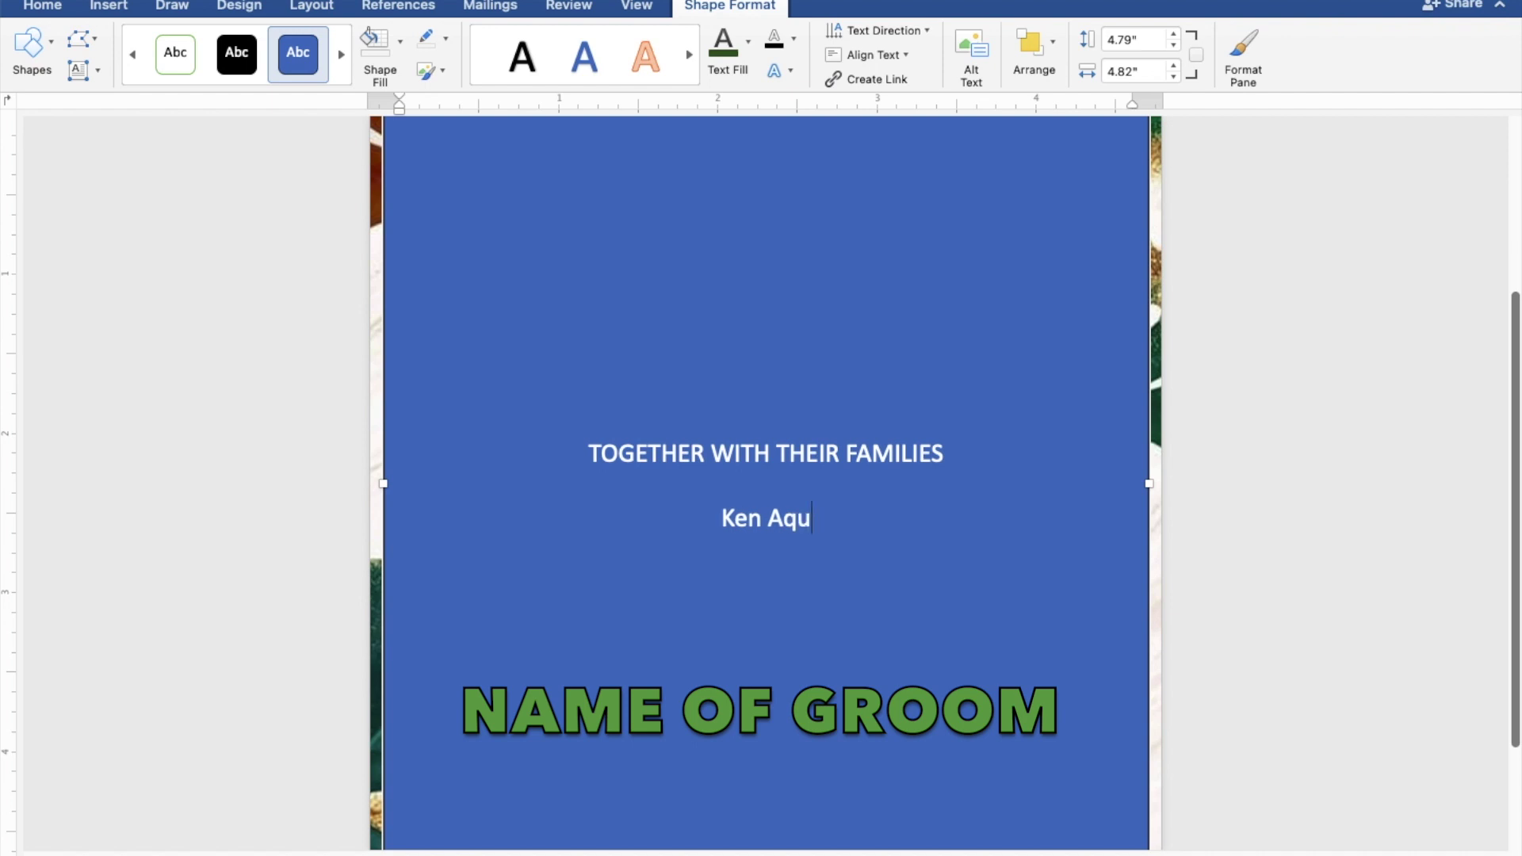
text(ino)
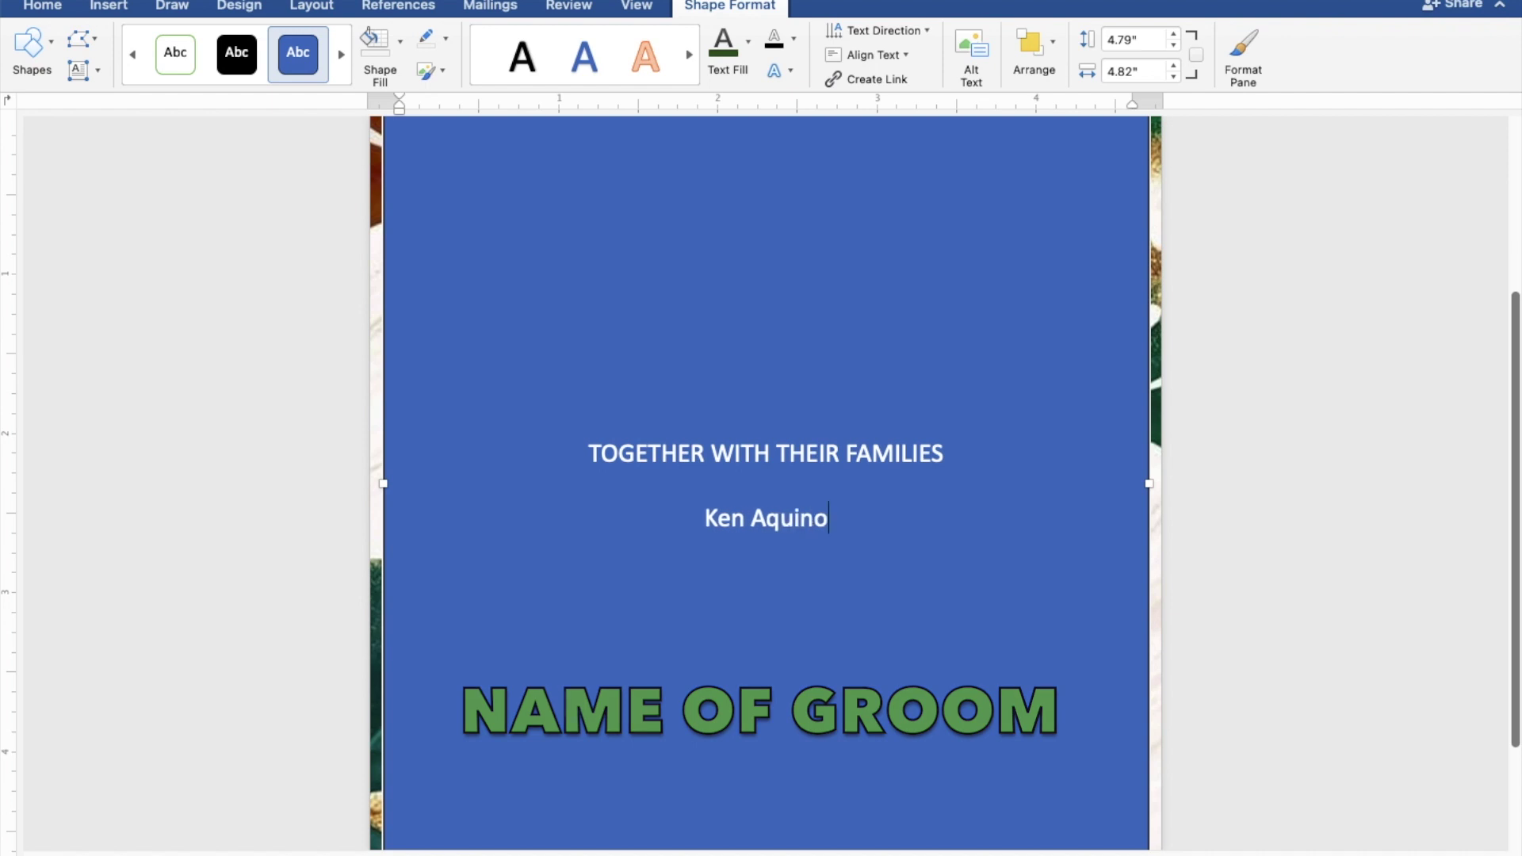
key(Return)
Add AND and the bride's full name on the following lines.
text(AND)
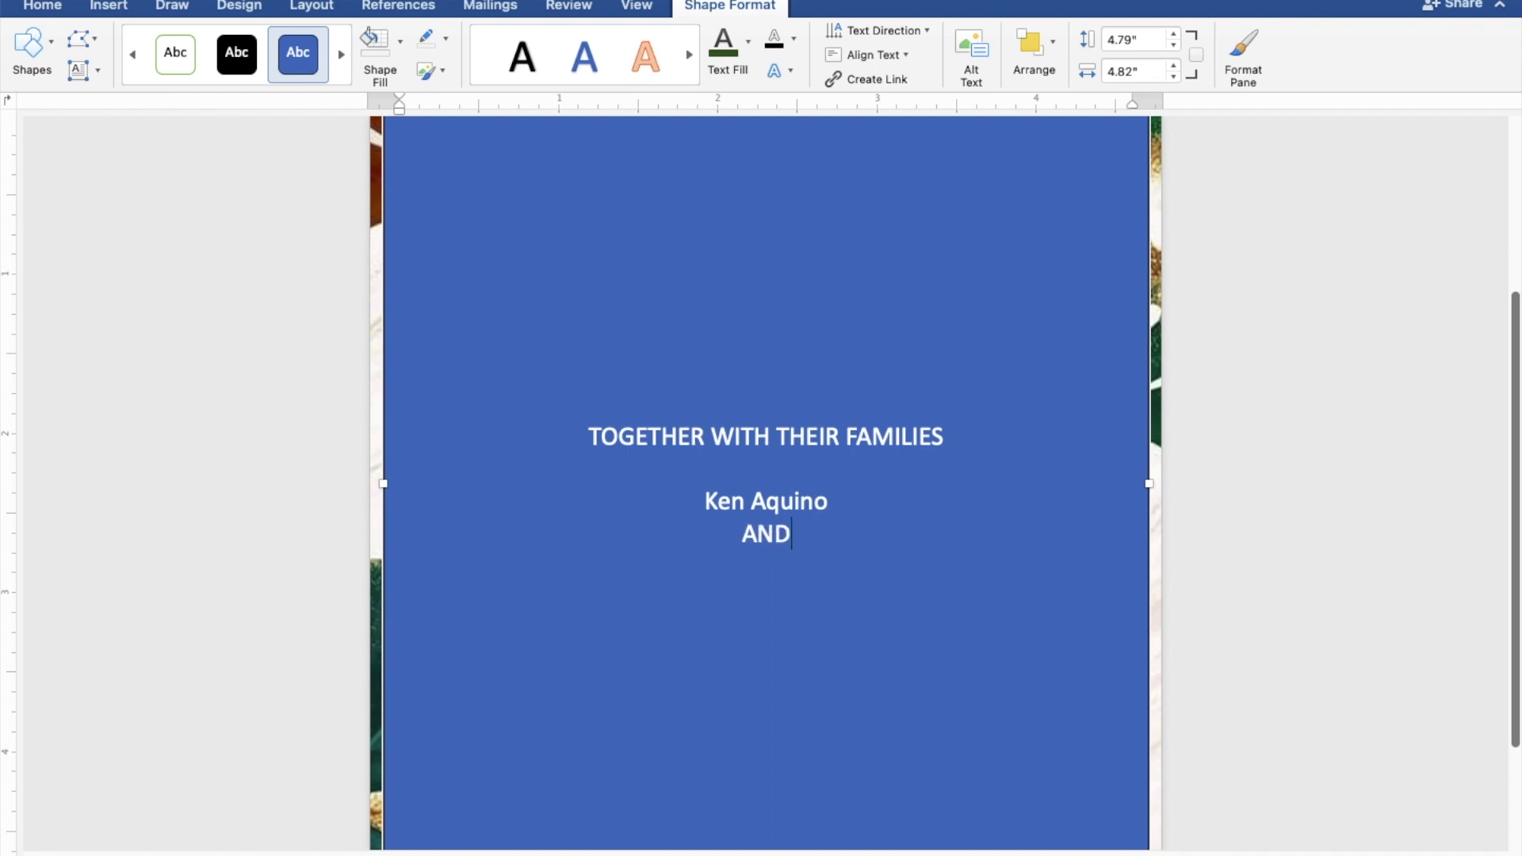
key(Return)
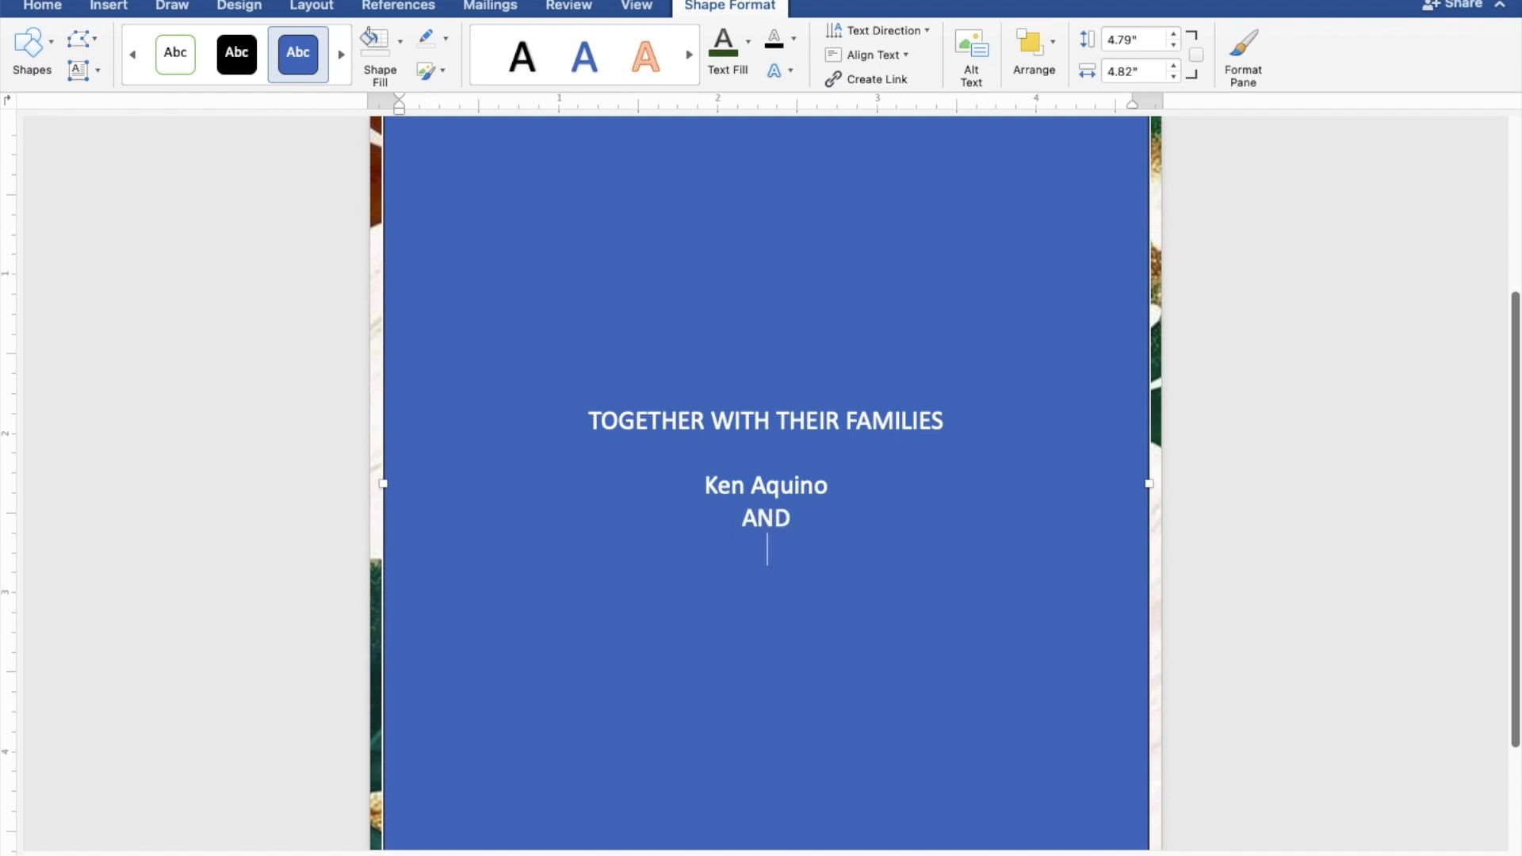
text(Cassy )
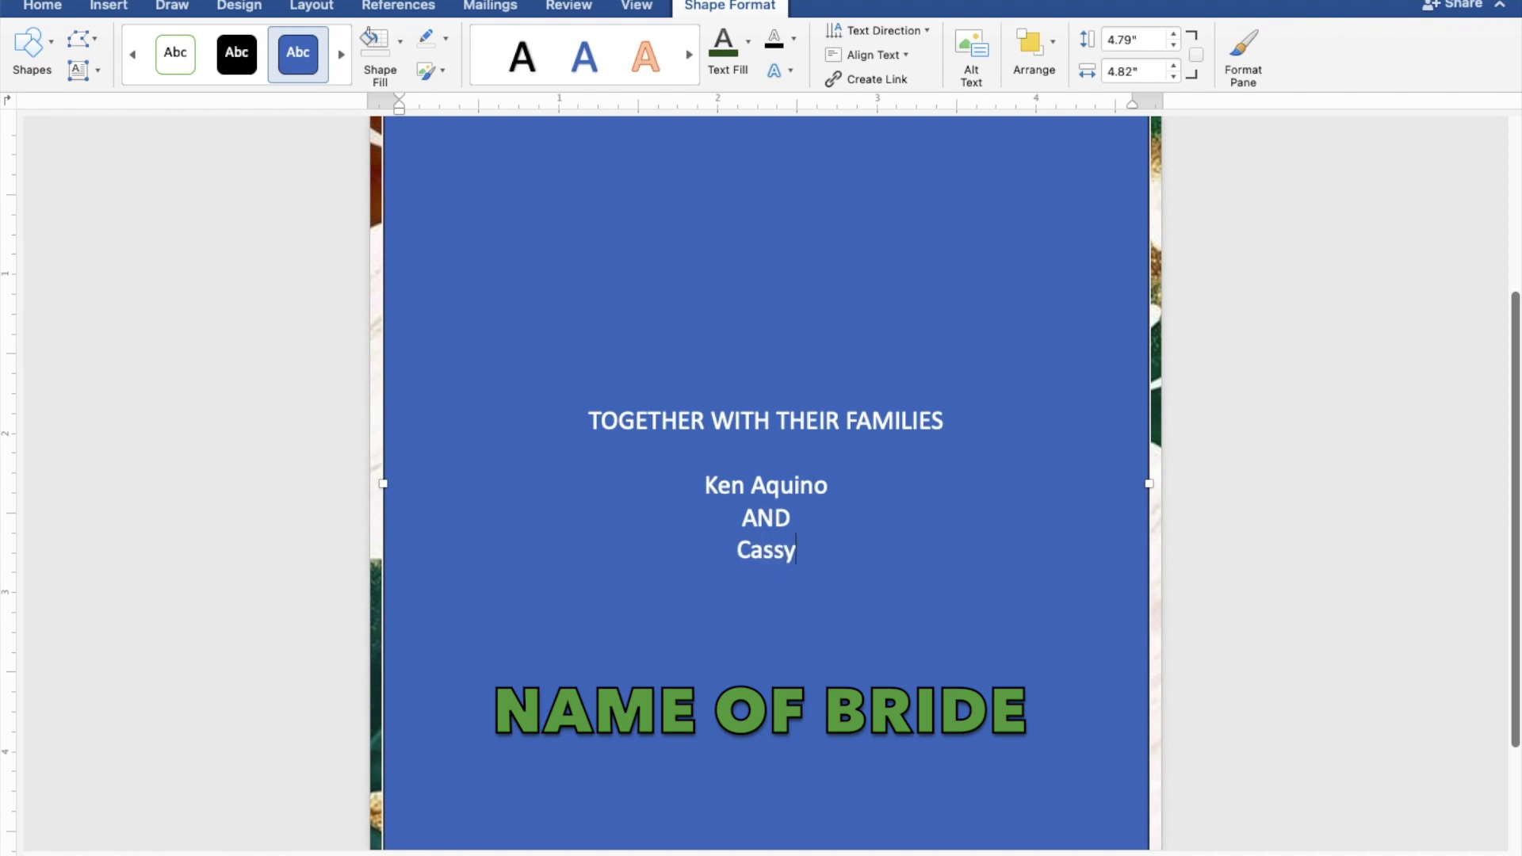
text(Sori)
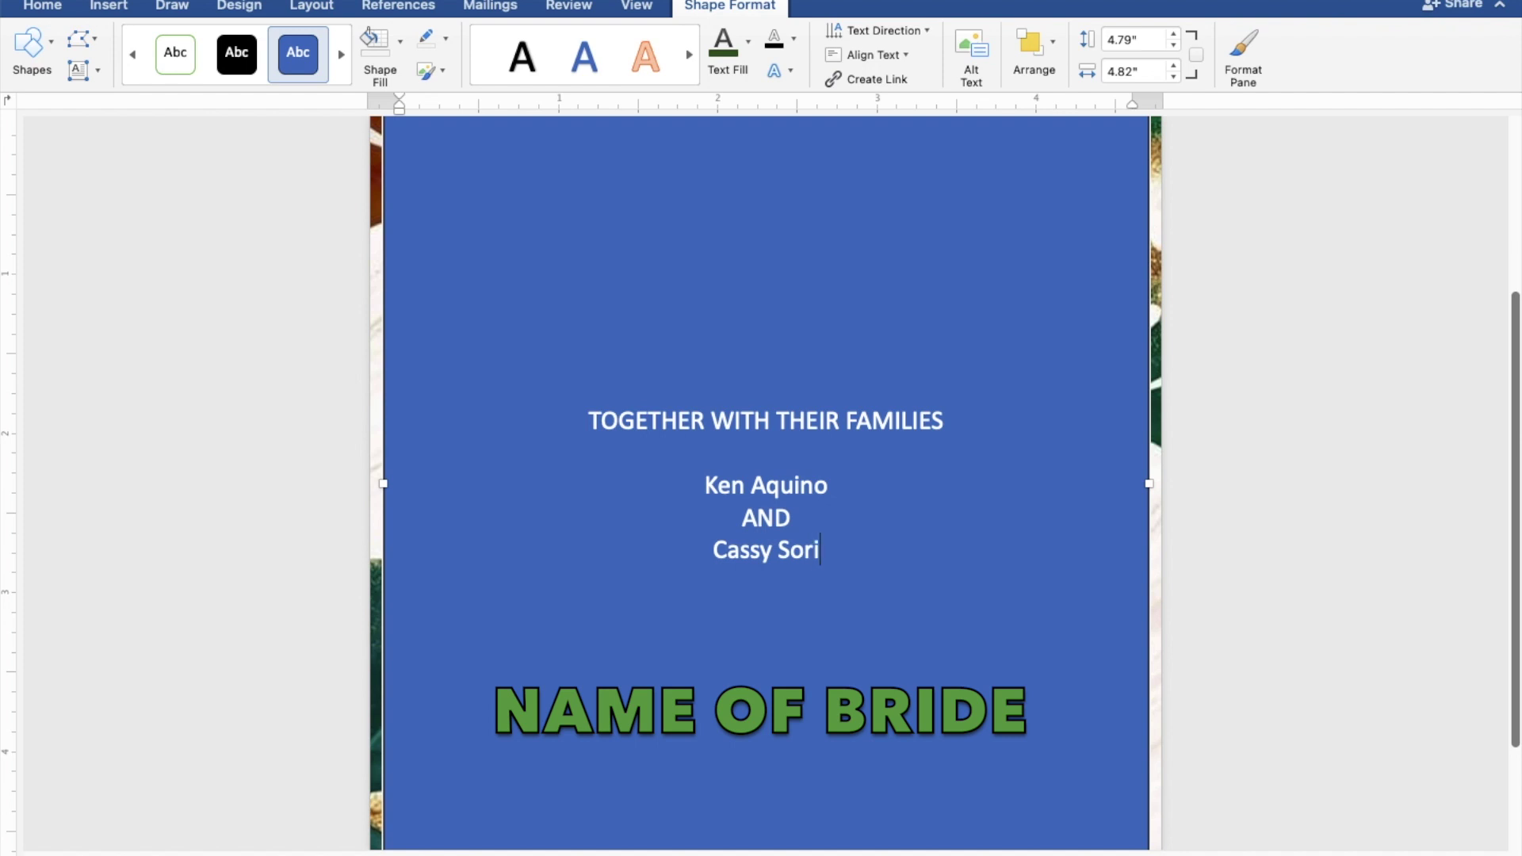
text(ano)
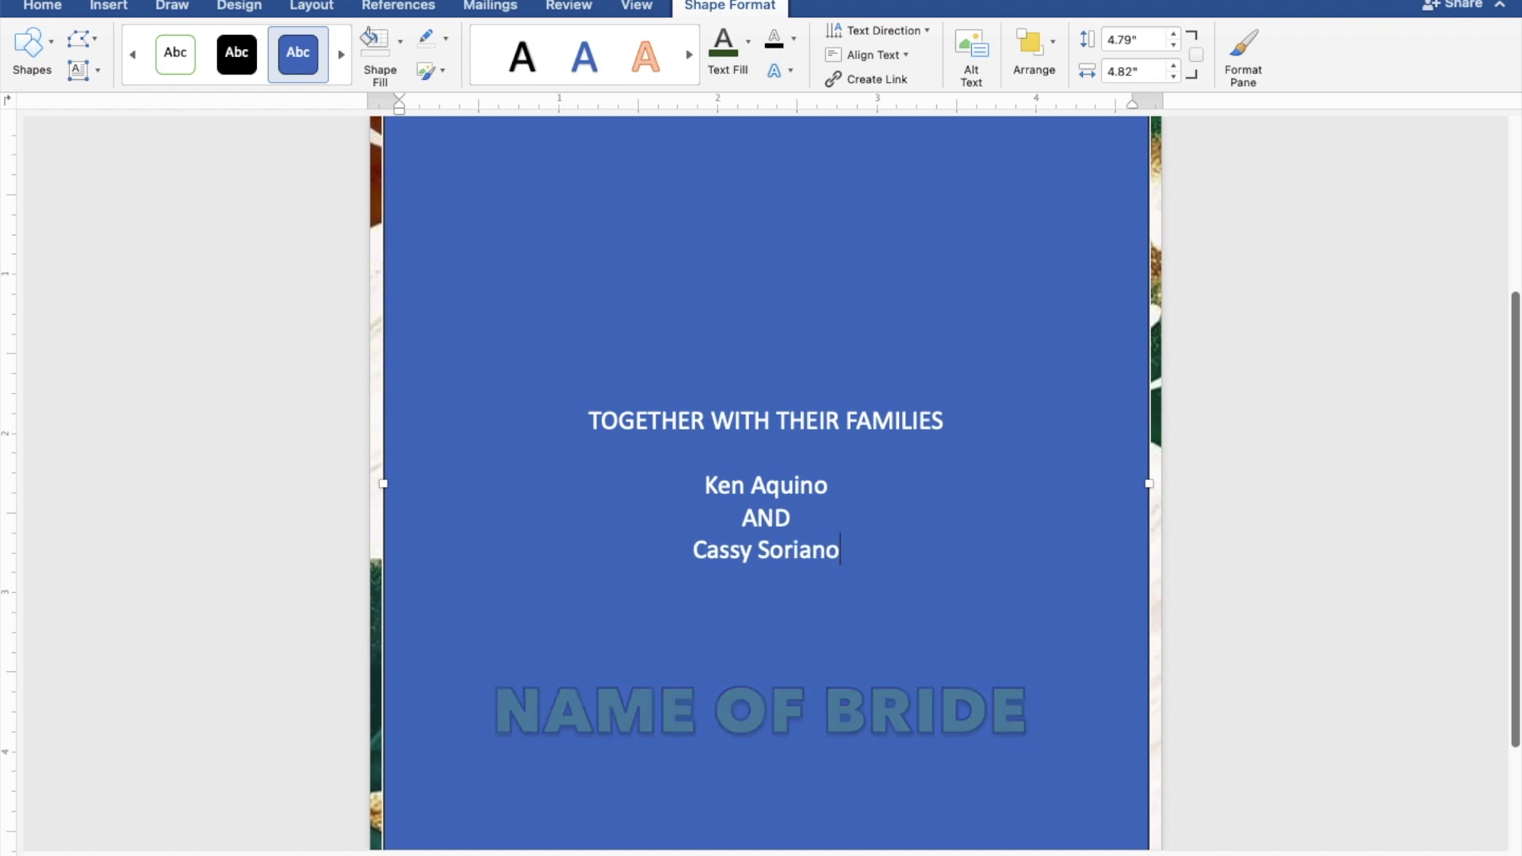
key(Return)
key(Return)
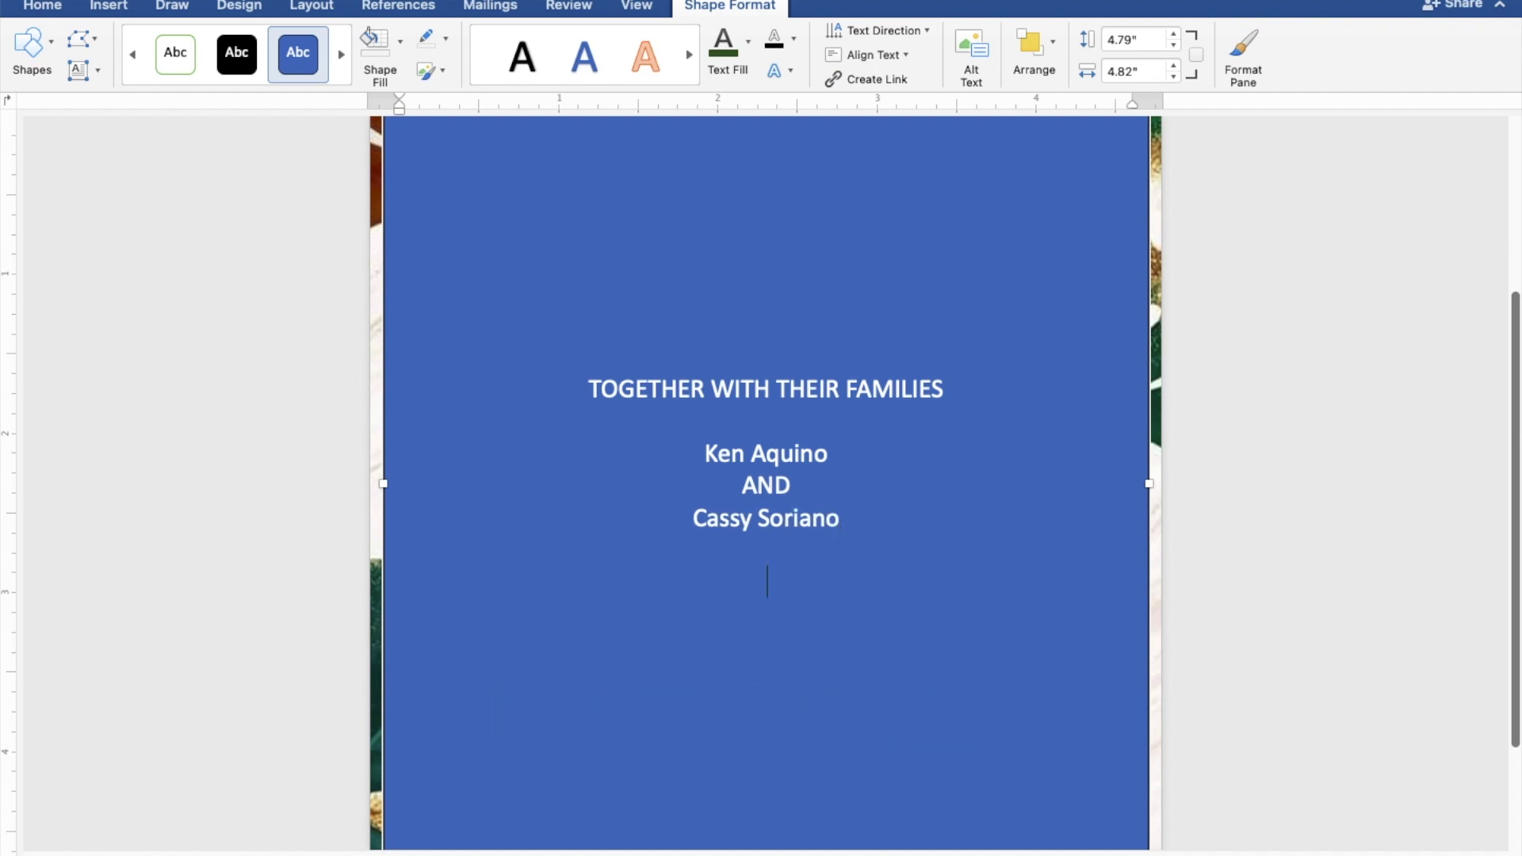
Add the lines REQUEST THE PLEASURE OF YOUR PRESENCE and AS THEY JOYFULLY UNITE IN MARRIAGE.
text(RE)
text(QUEST)
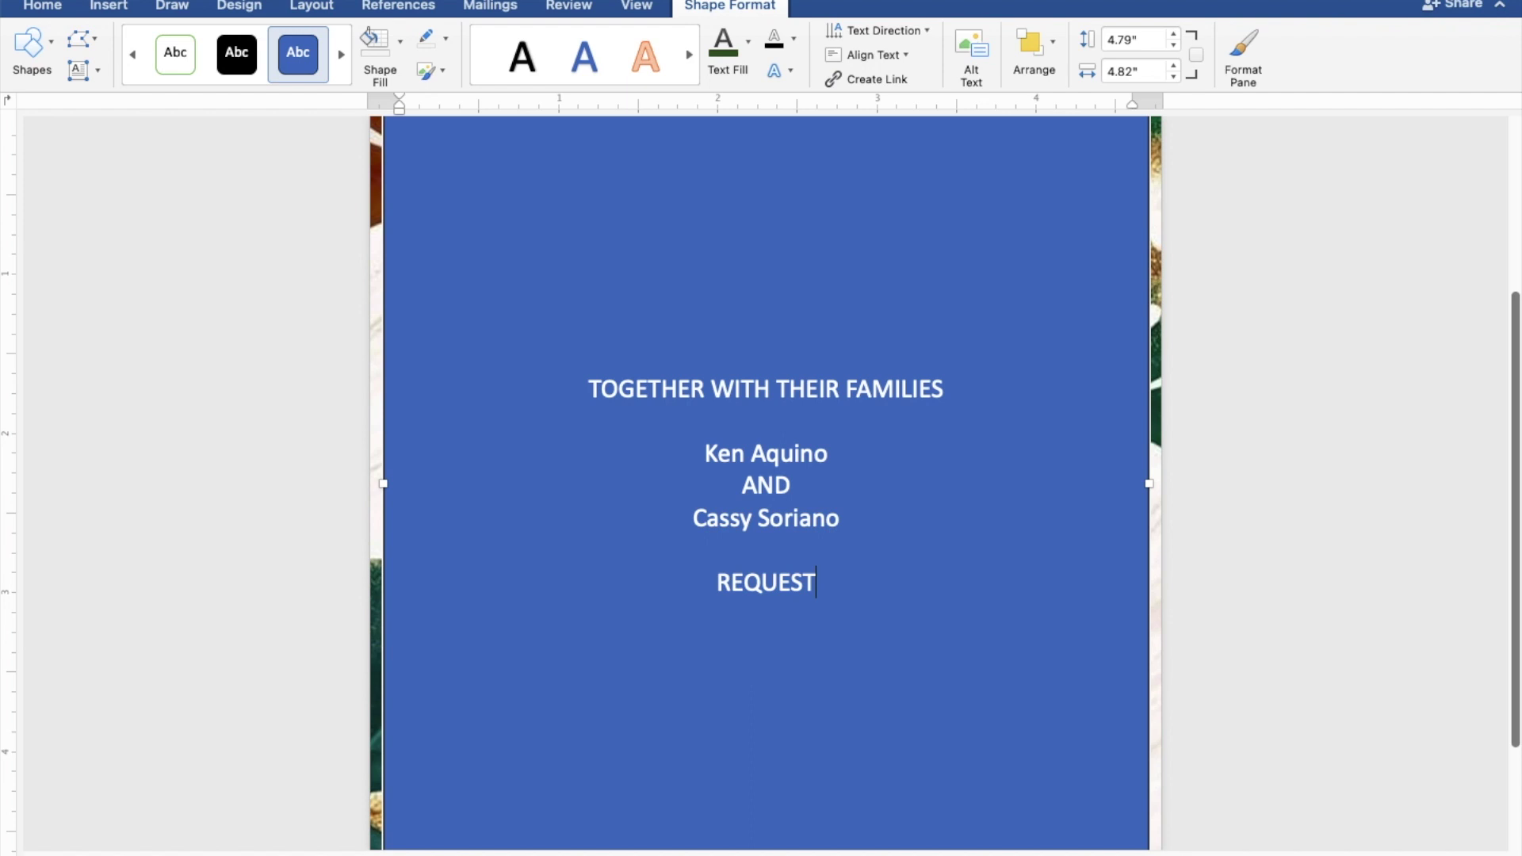
text( THE P)
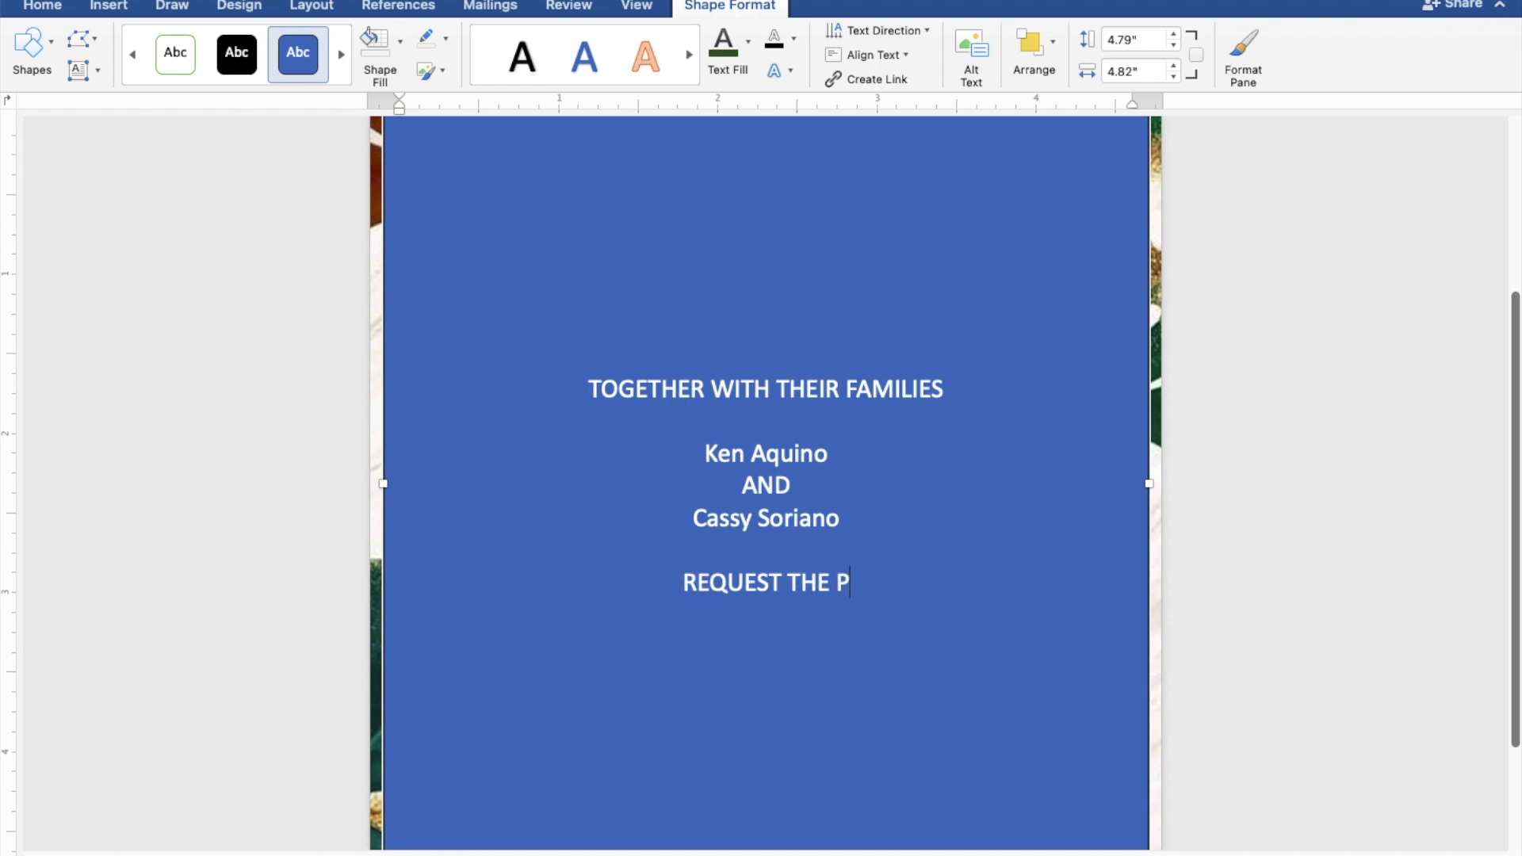
text(LEA)
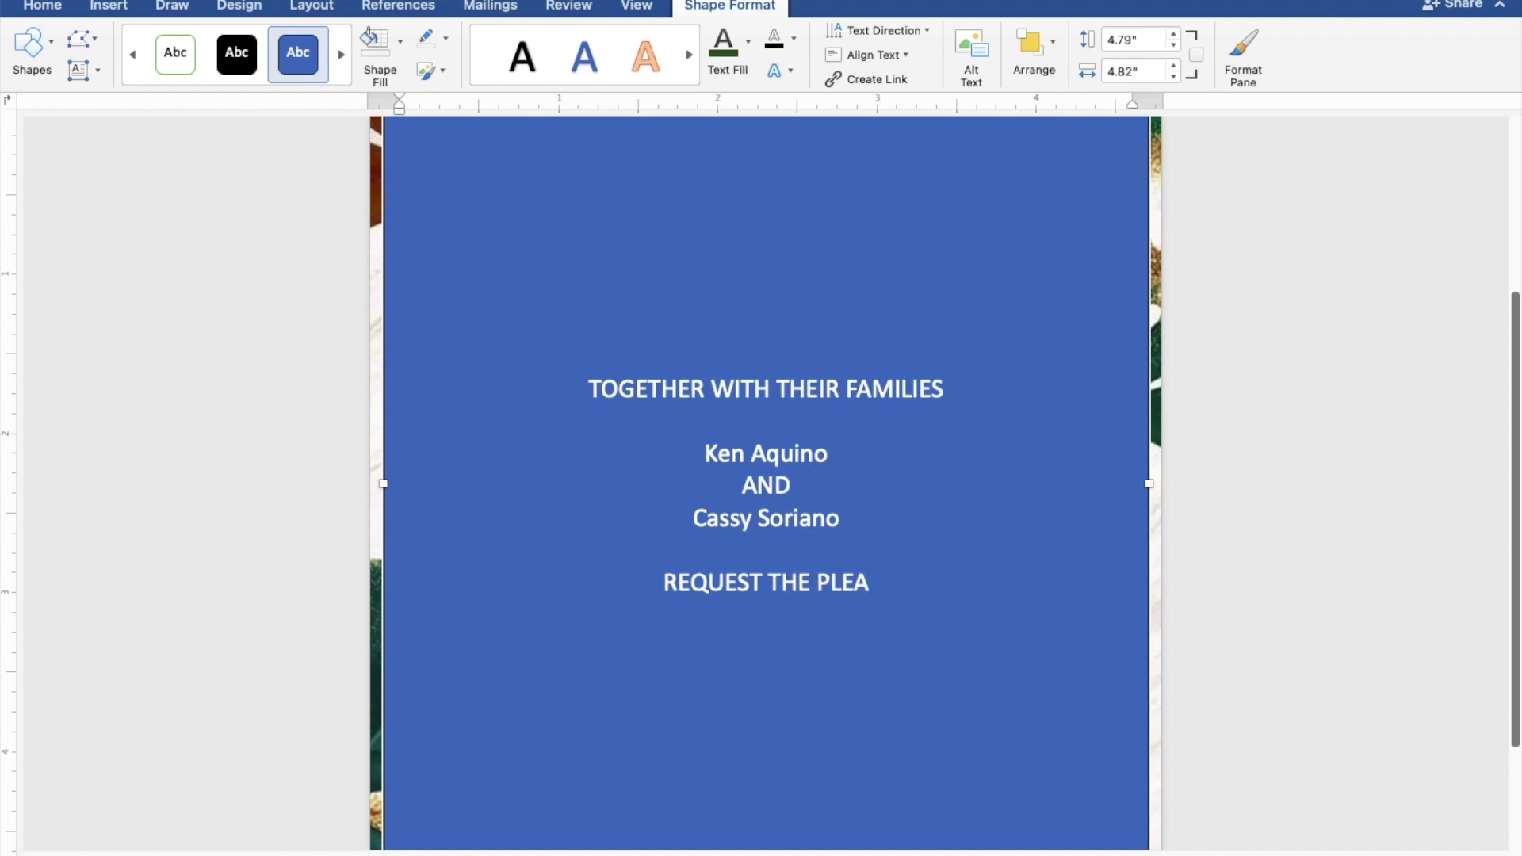
text(S)
text(R)
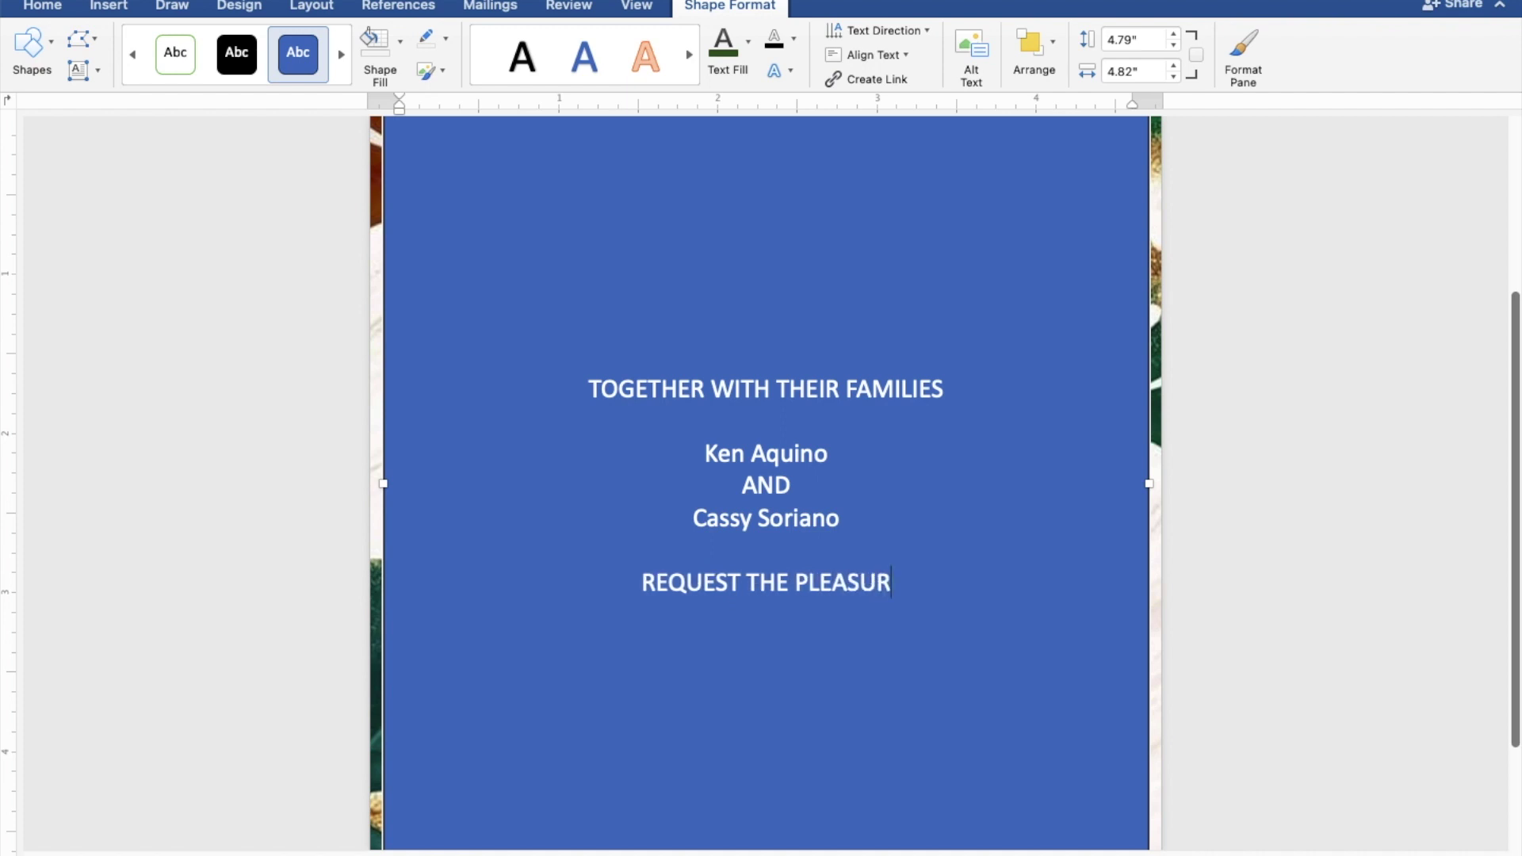
text(E OF YOUR)
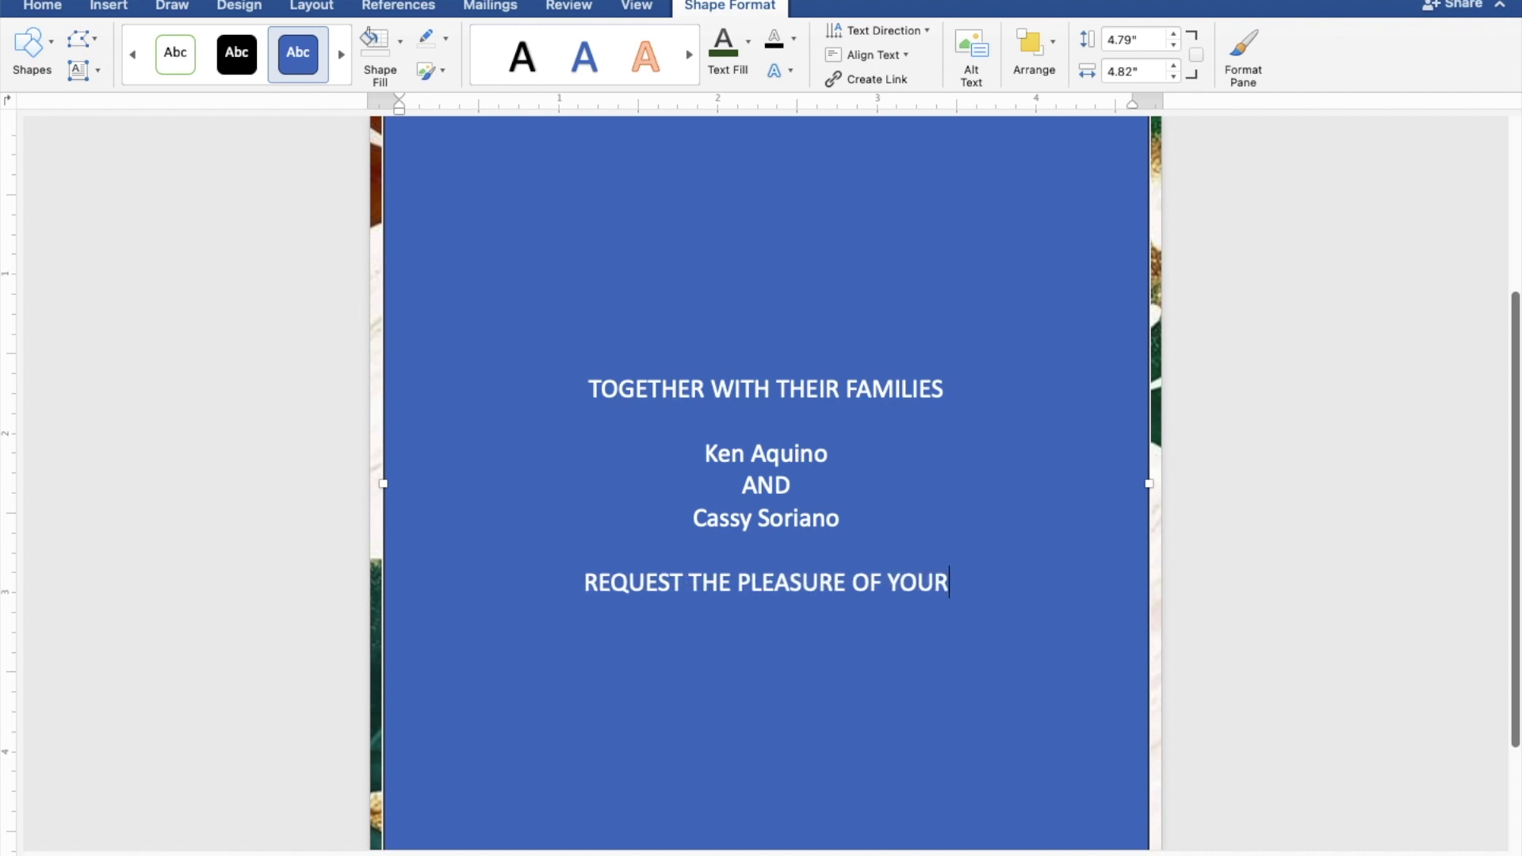
text( PRESENCE)
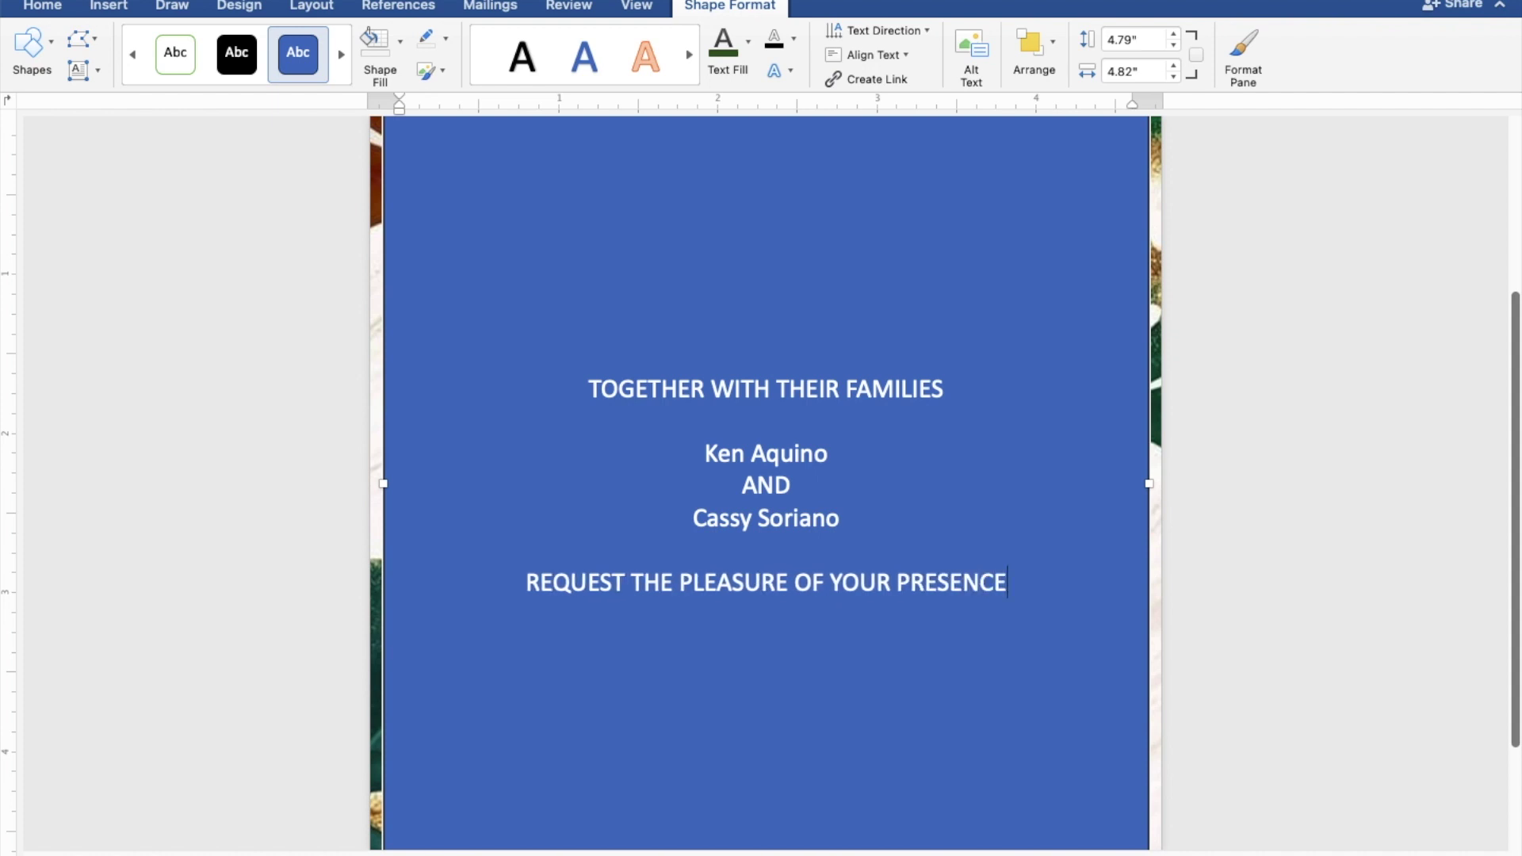
key(Return)
text(AS)
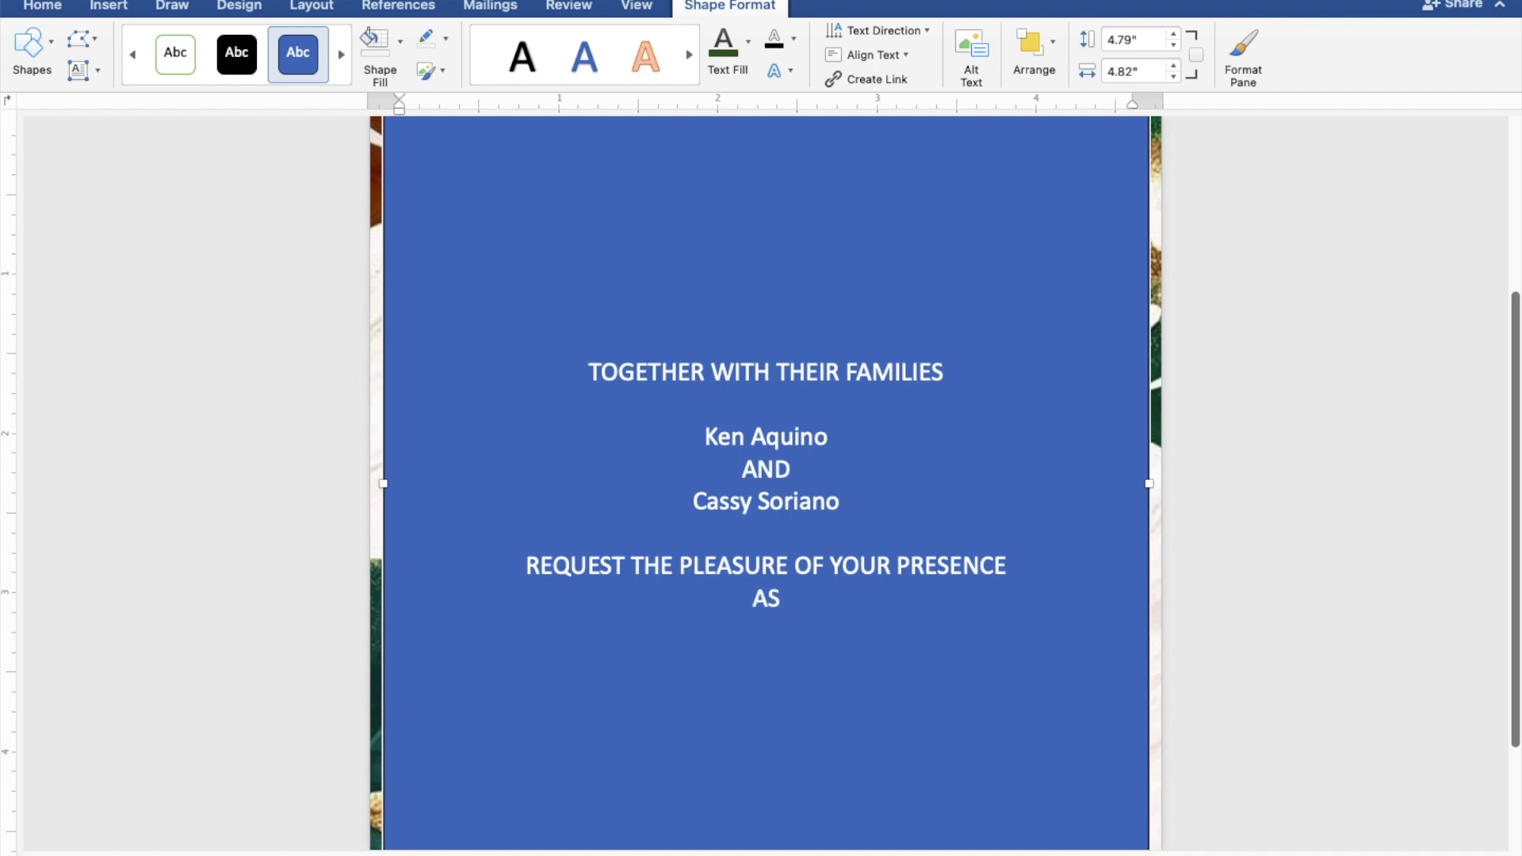
text( THEY)
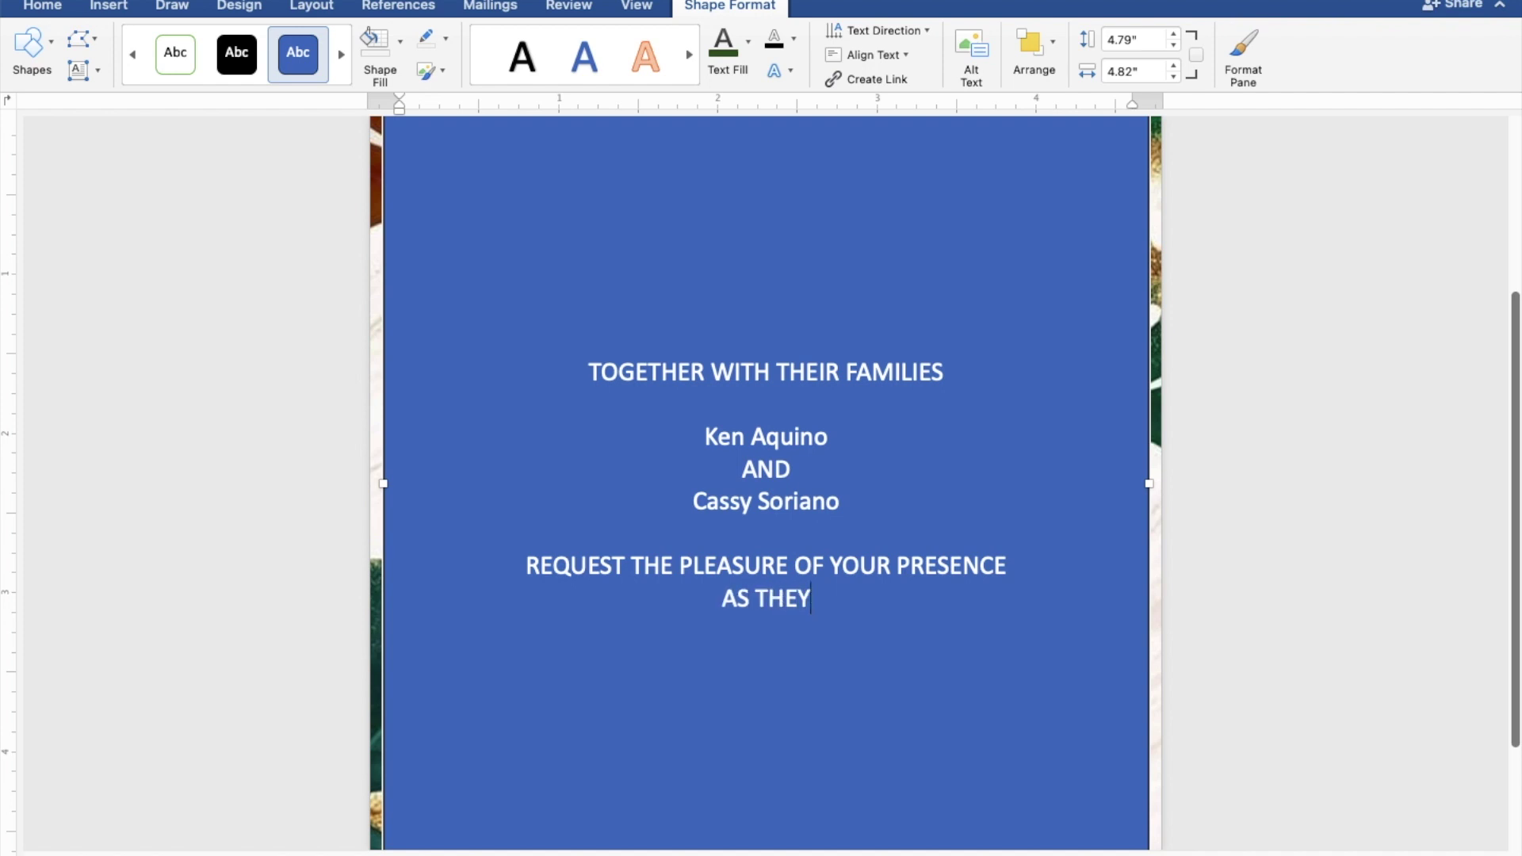
text( JOYFULLY )
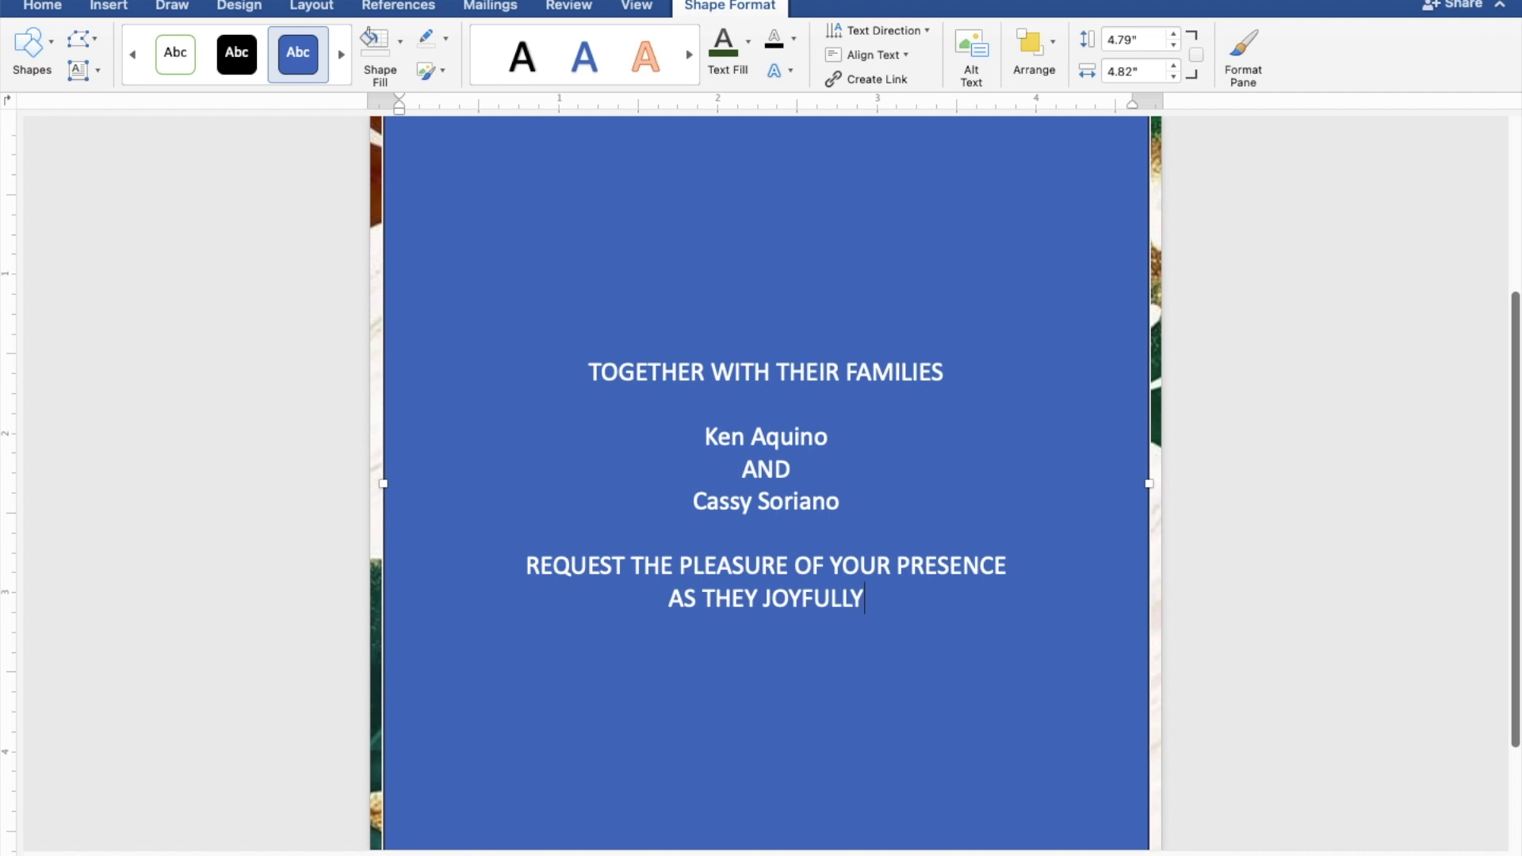
text(UNITE)
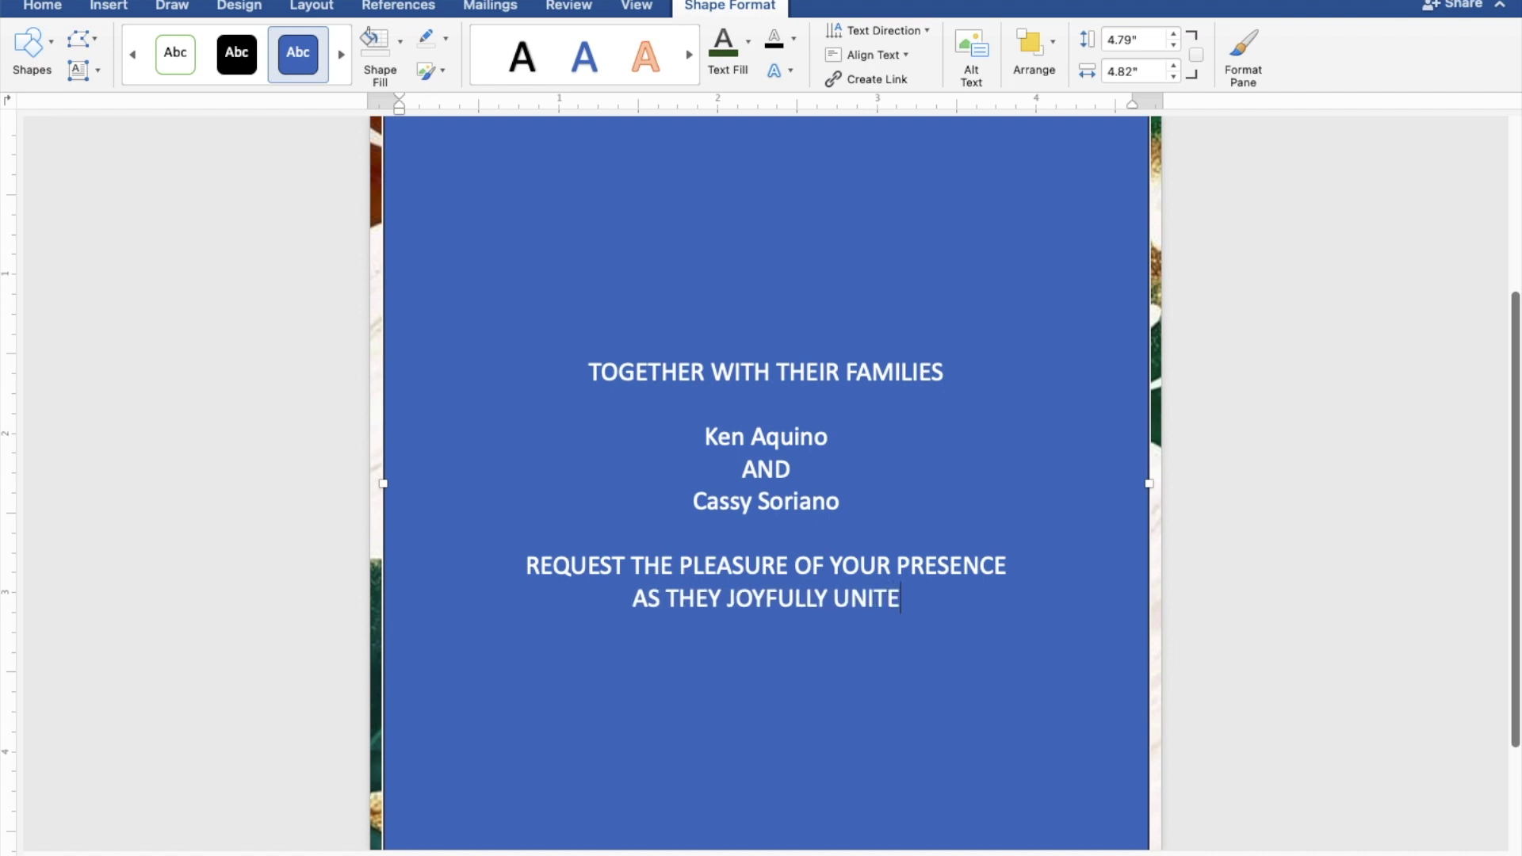
text( IN )
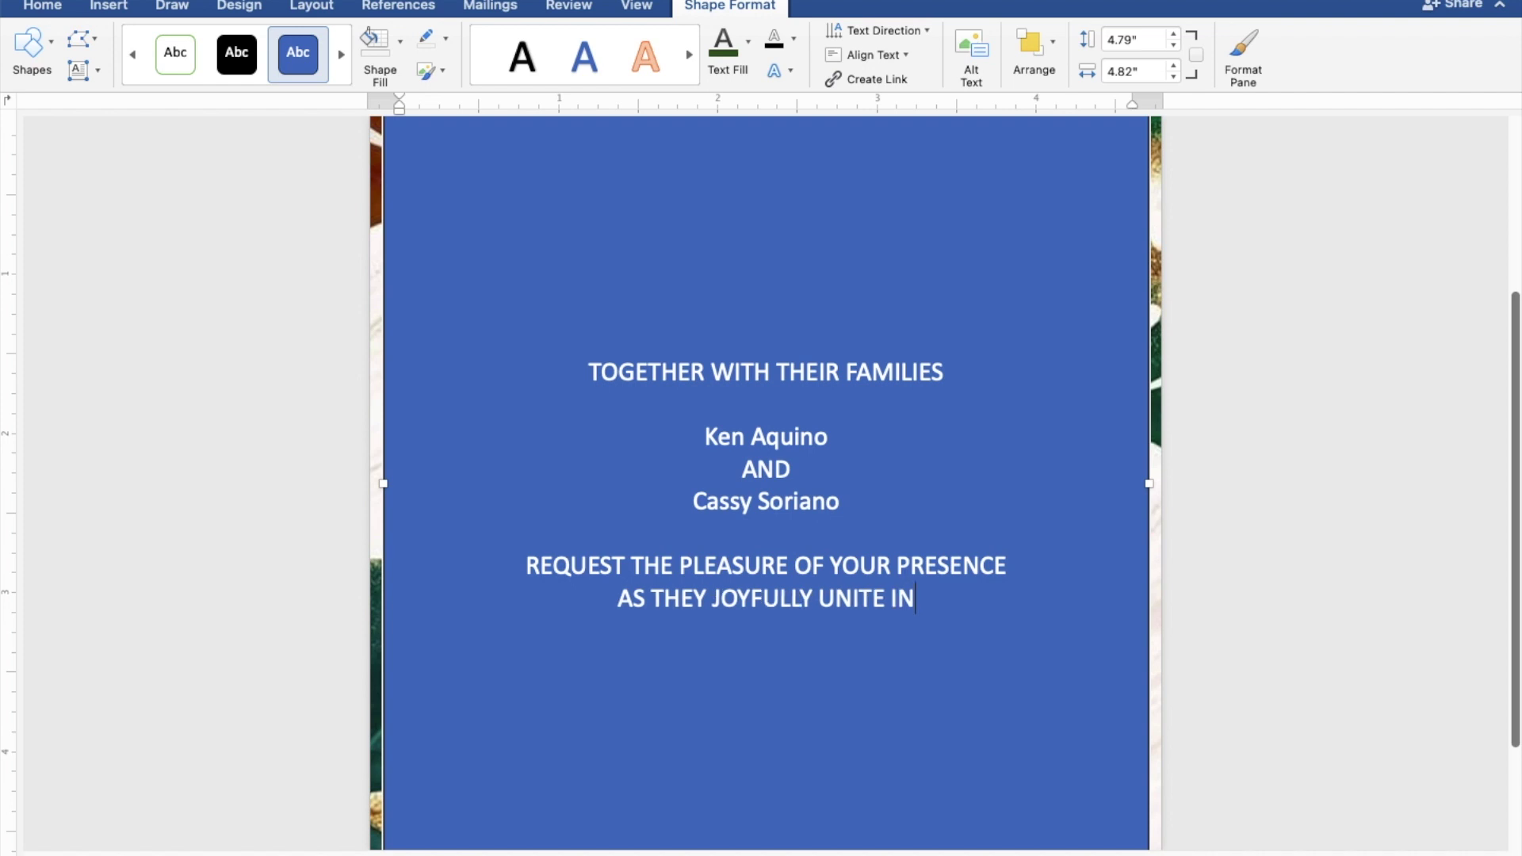
text(MARRIAGE)
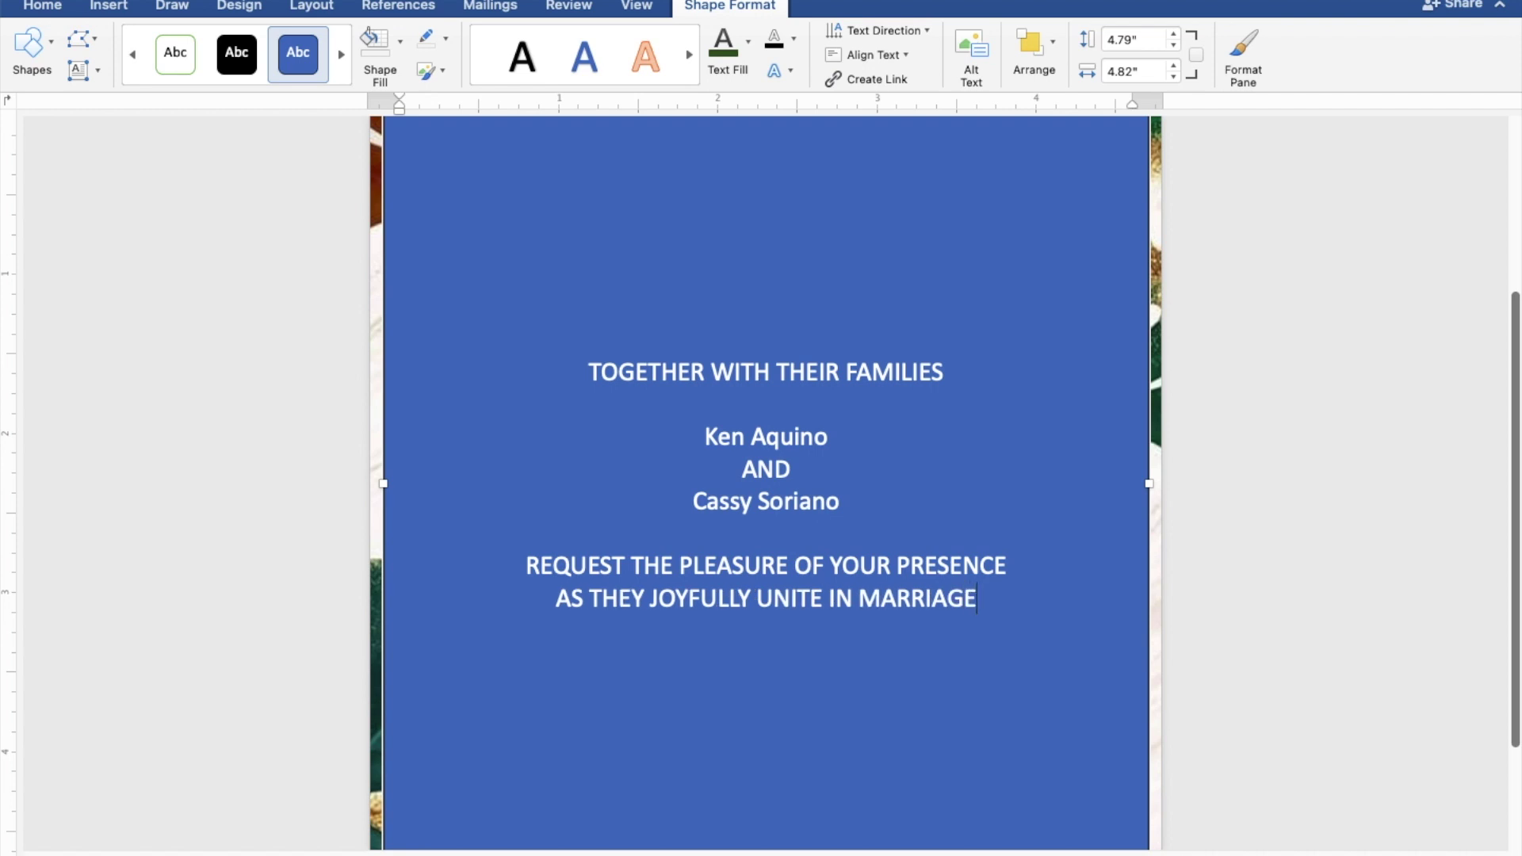
key(Return)
Add the date and time lines SATURDAY, SEPTEMBER 30, 2023 and 10:00 IN THE MORNING.
key(Return)
text(SATURDAY)
key(Return)
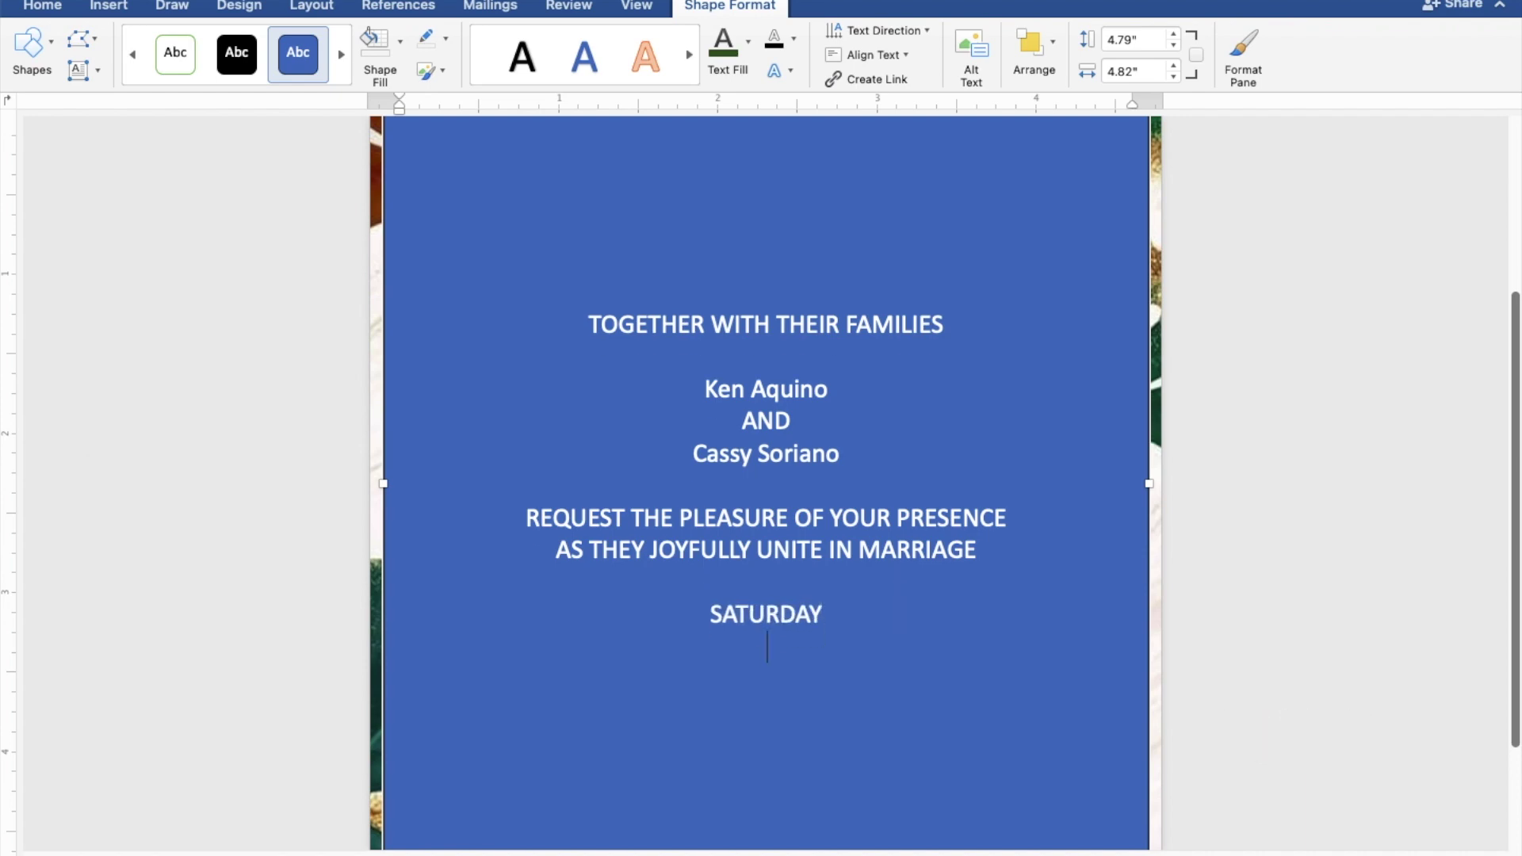
text(SEPTEMBER)
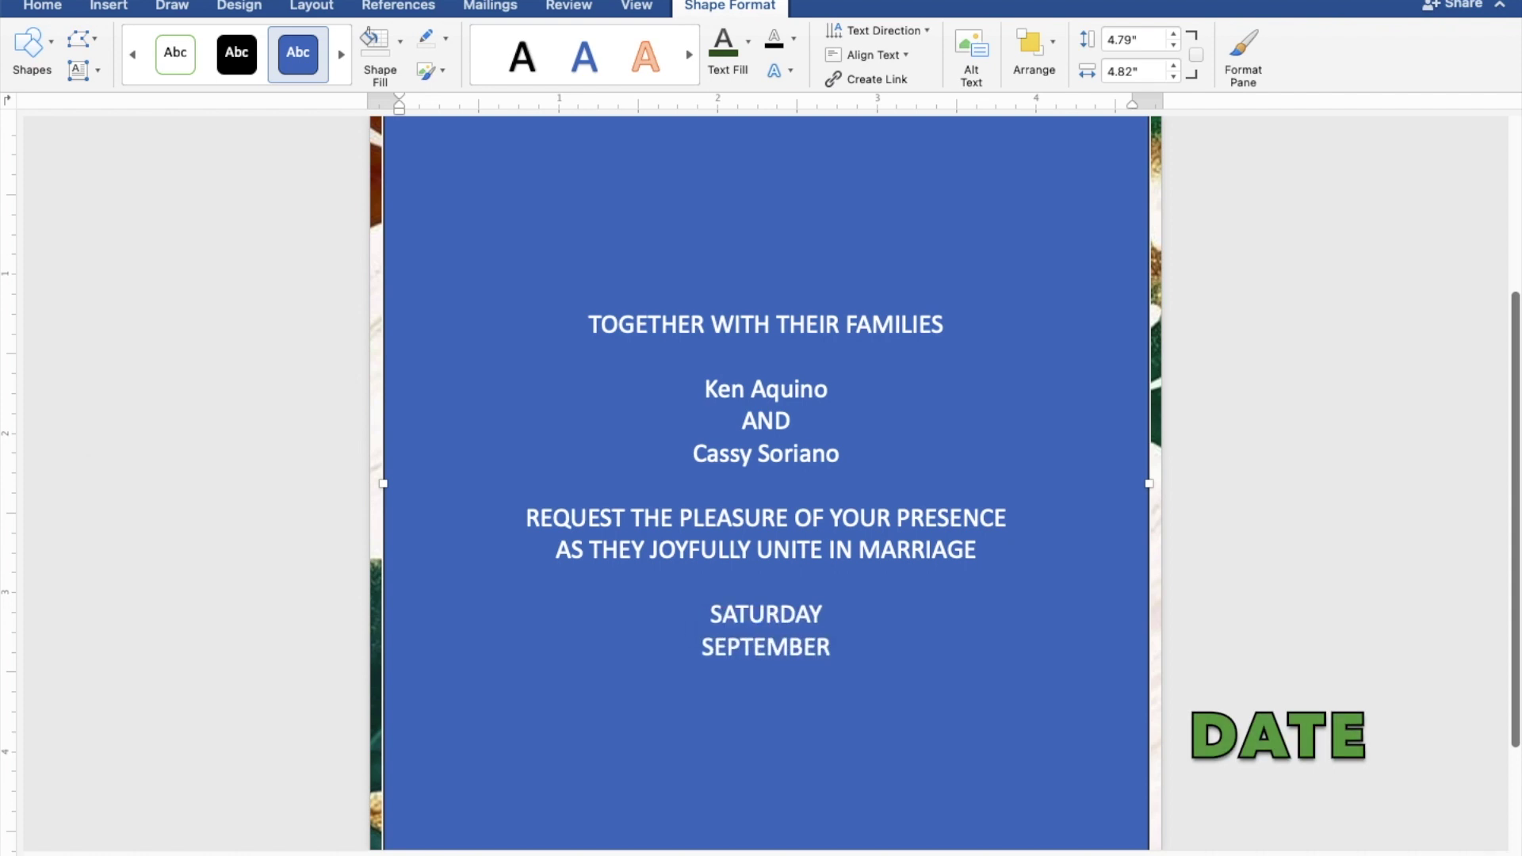
text( 30, 202)
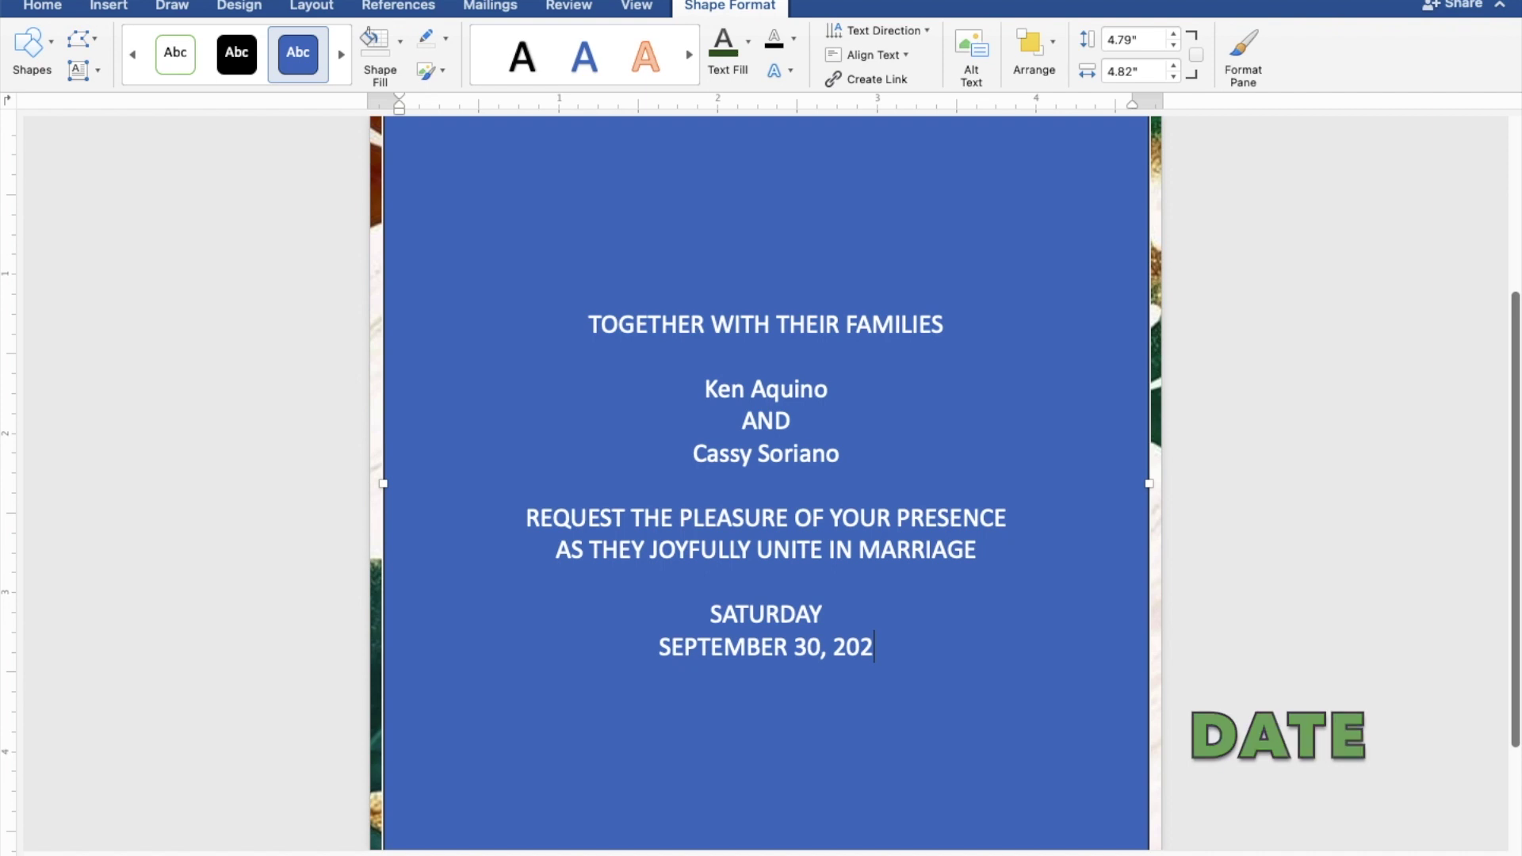
text(3)
key(Return)
text(10:)
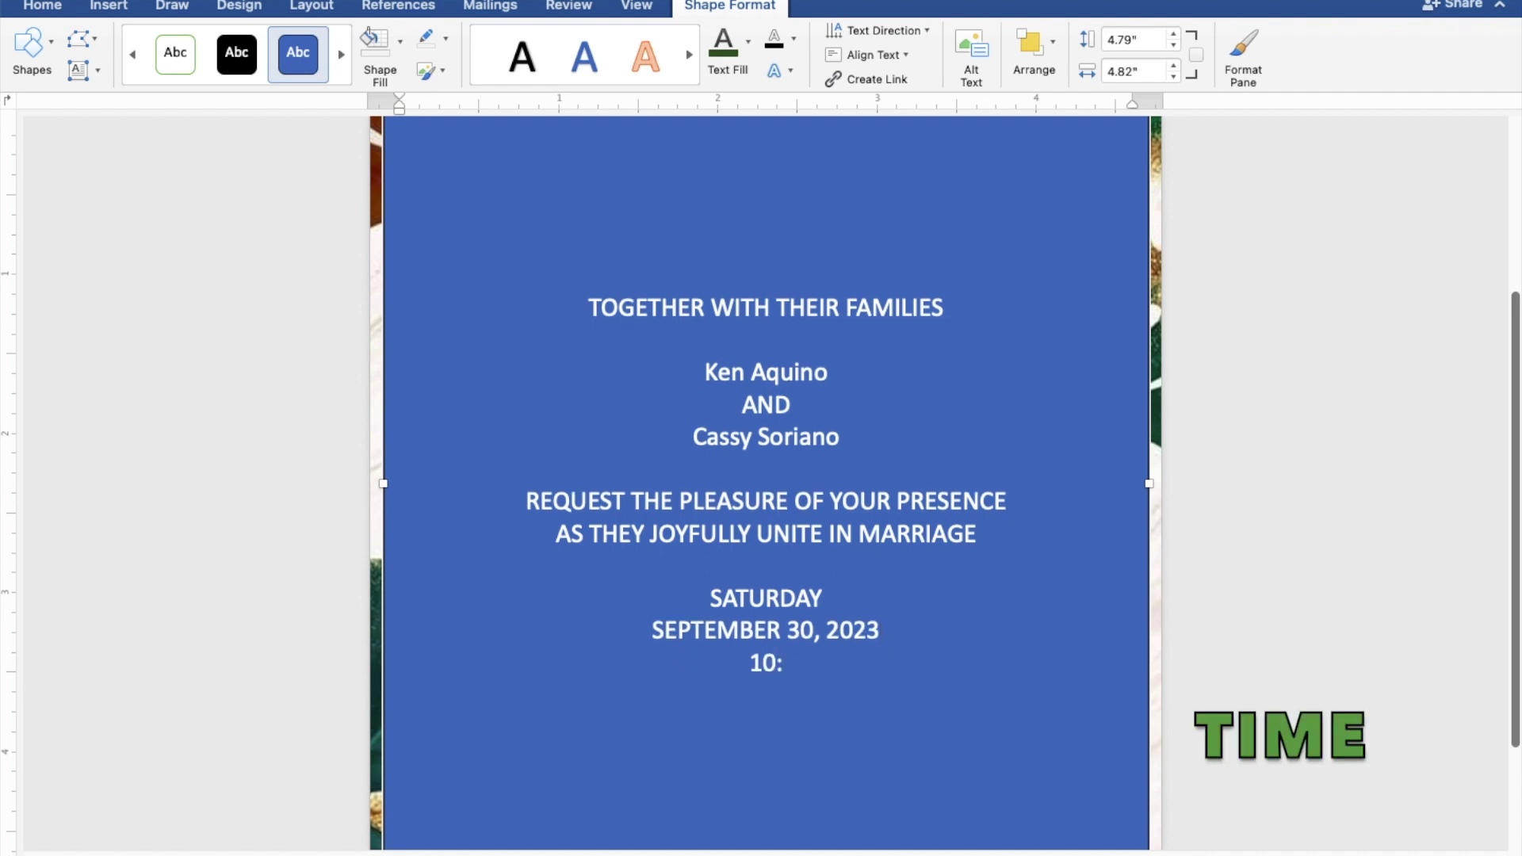
text(00)
text( IN )
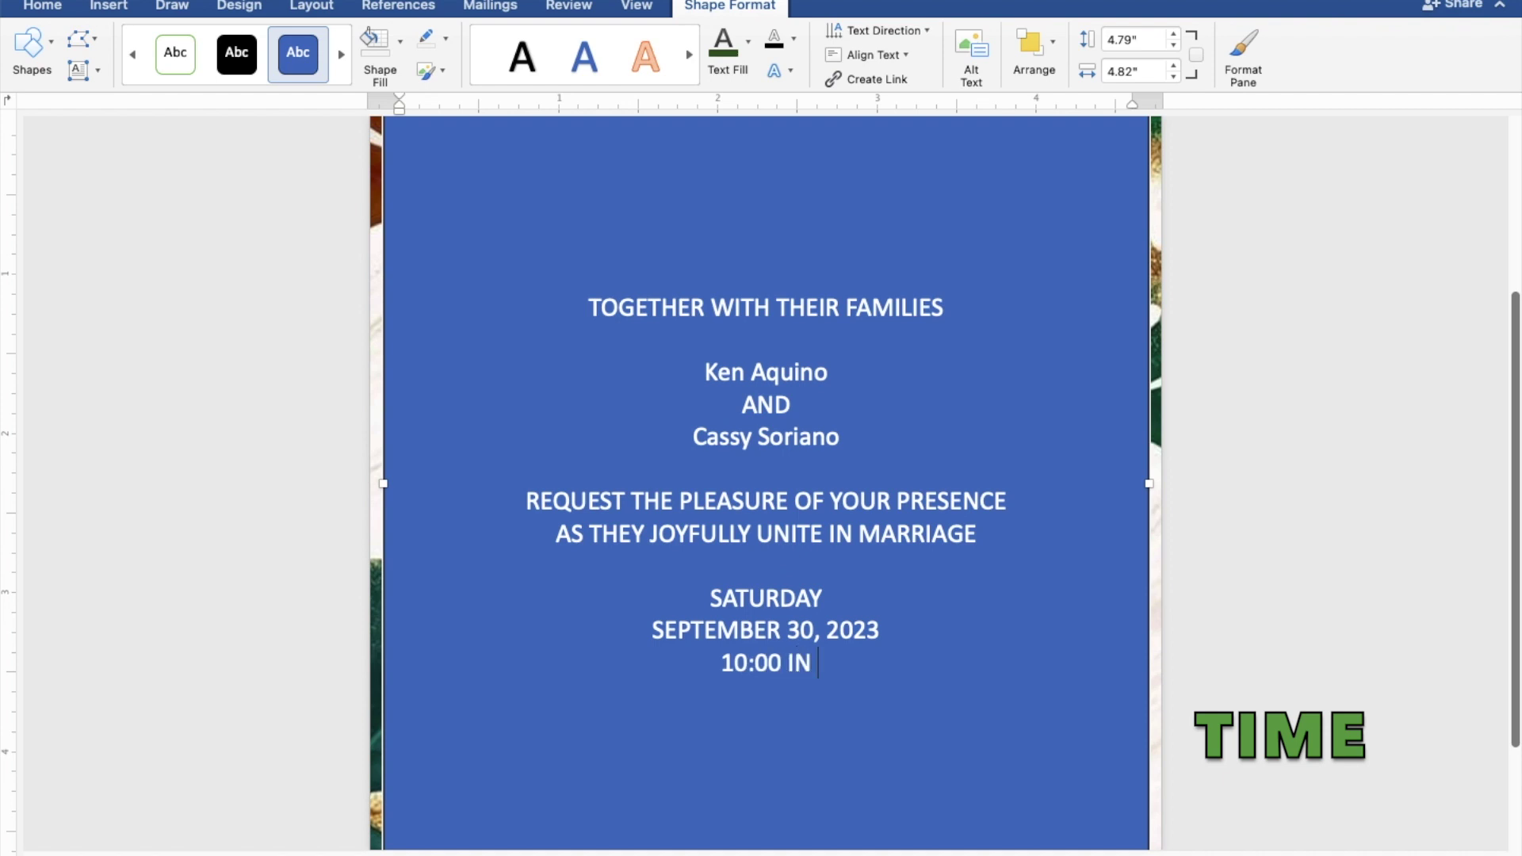
text(THE )
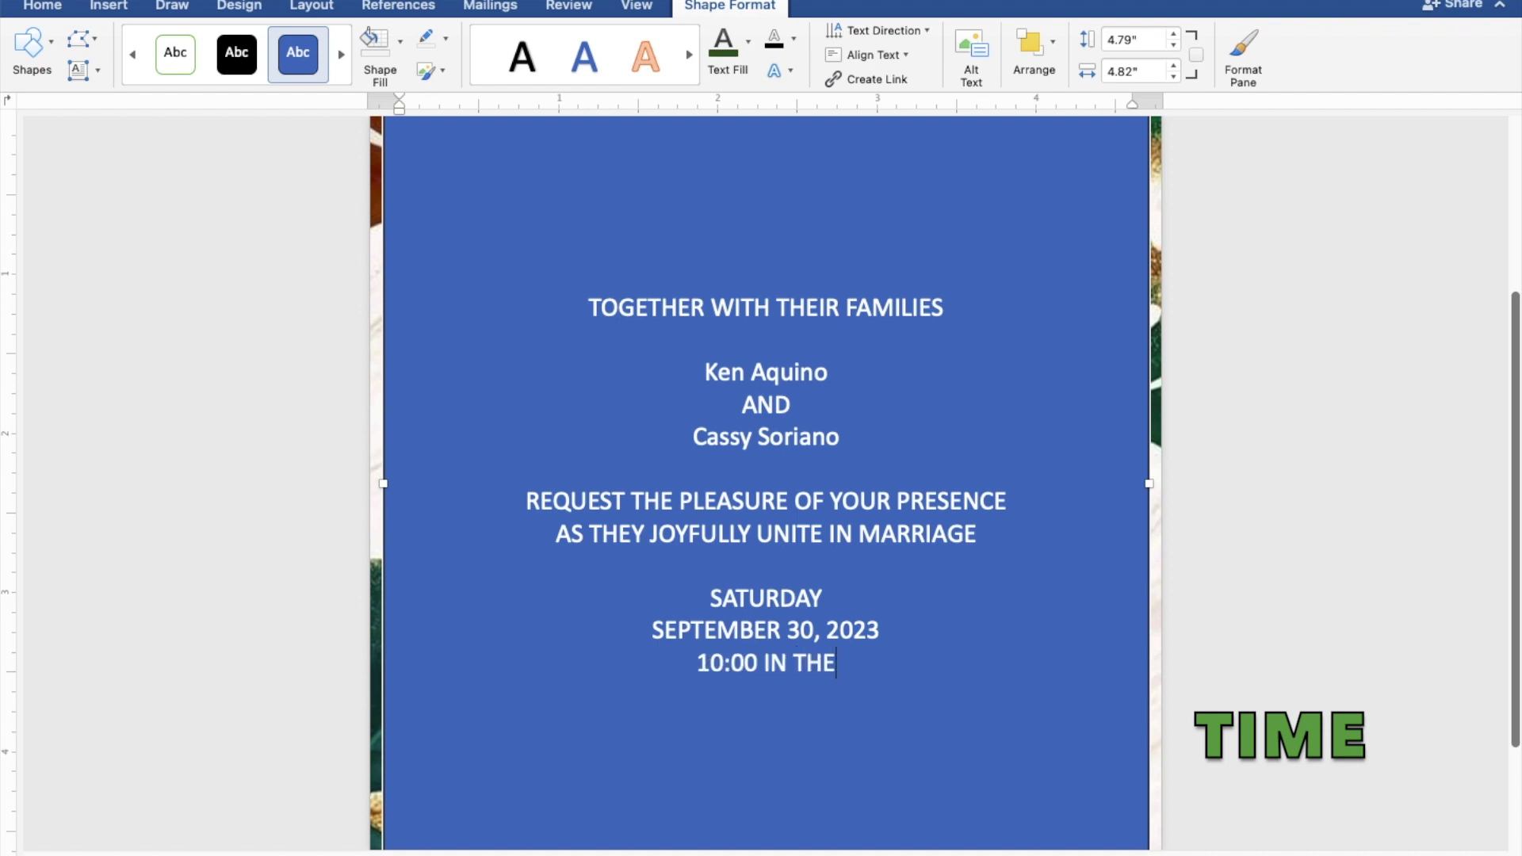
text(MORNING)
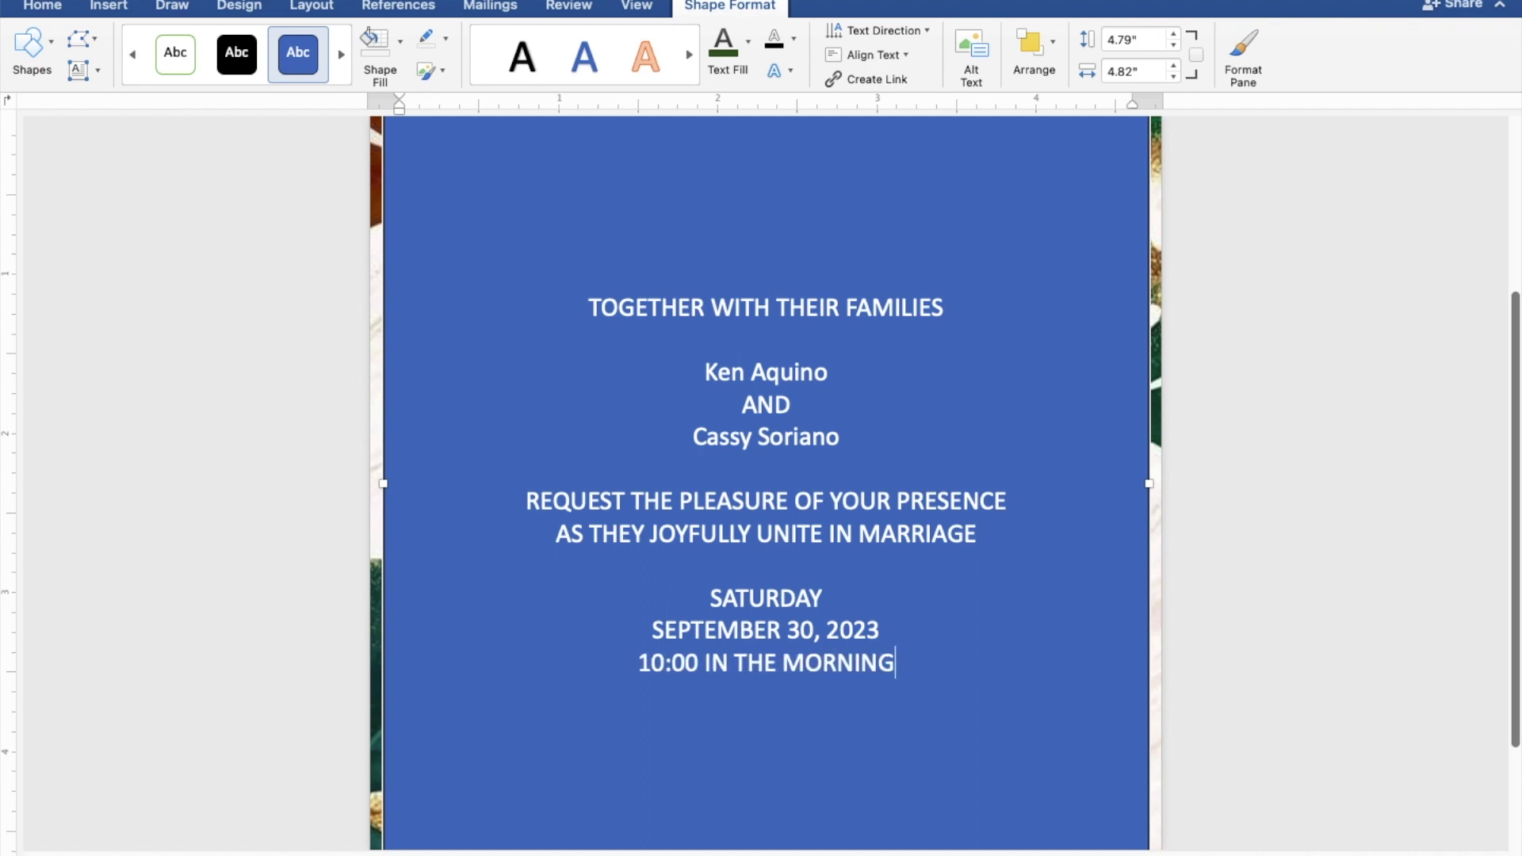
key(Return)
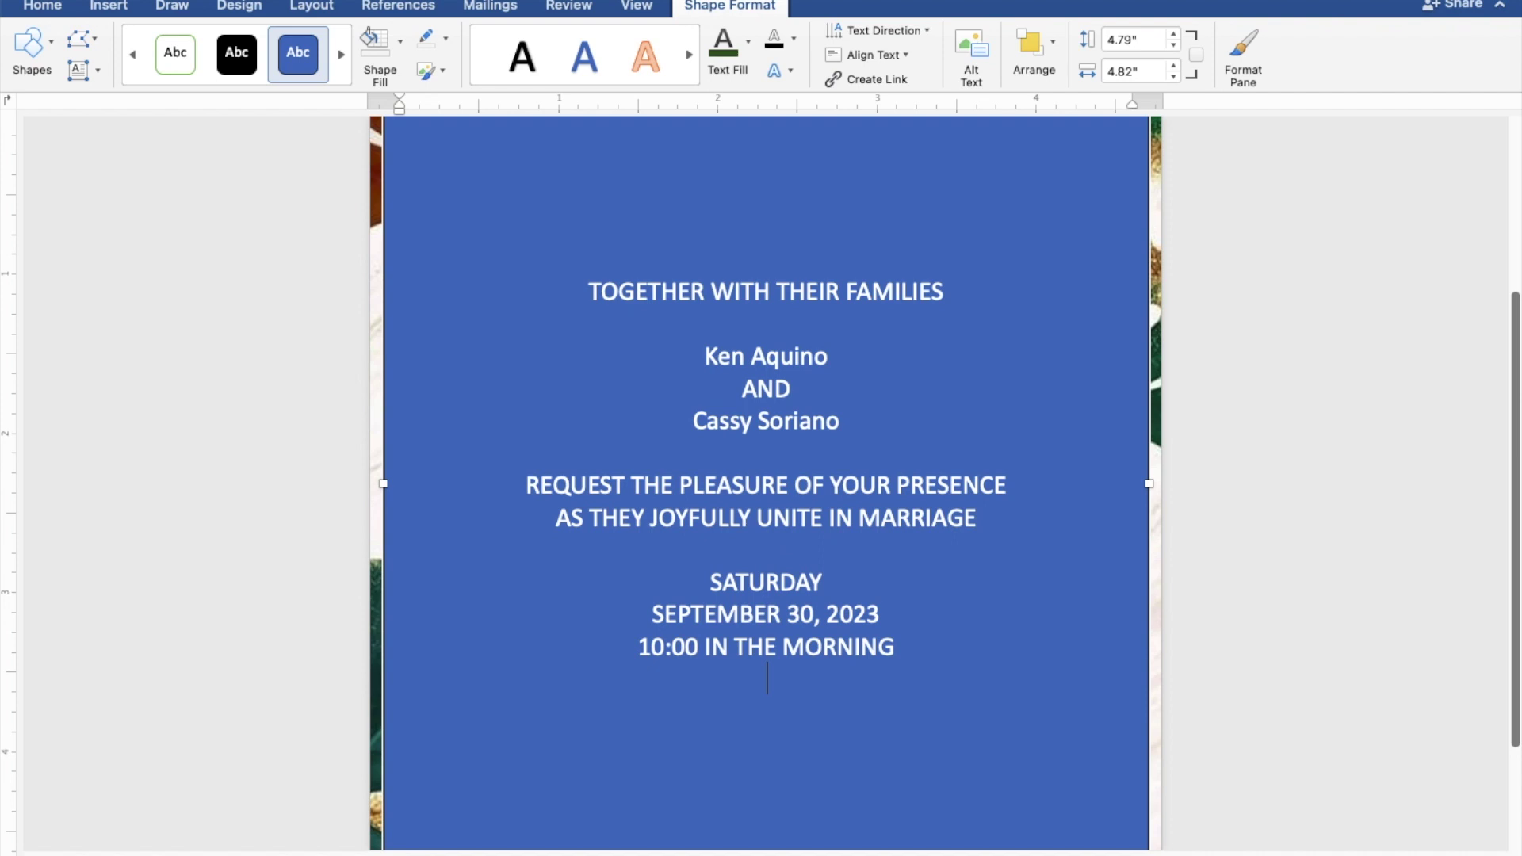
Add venue lines ST. THOMAS AQUINAS PARISH CHURCH and MANGALDAN, PANGASINAN, then 'Reception to follow'.
text(ST.)
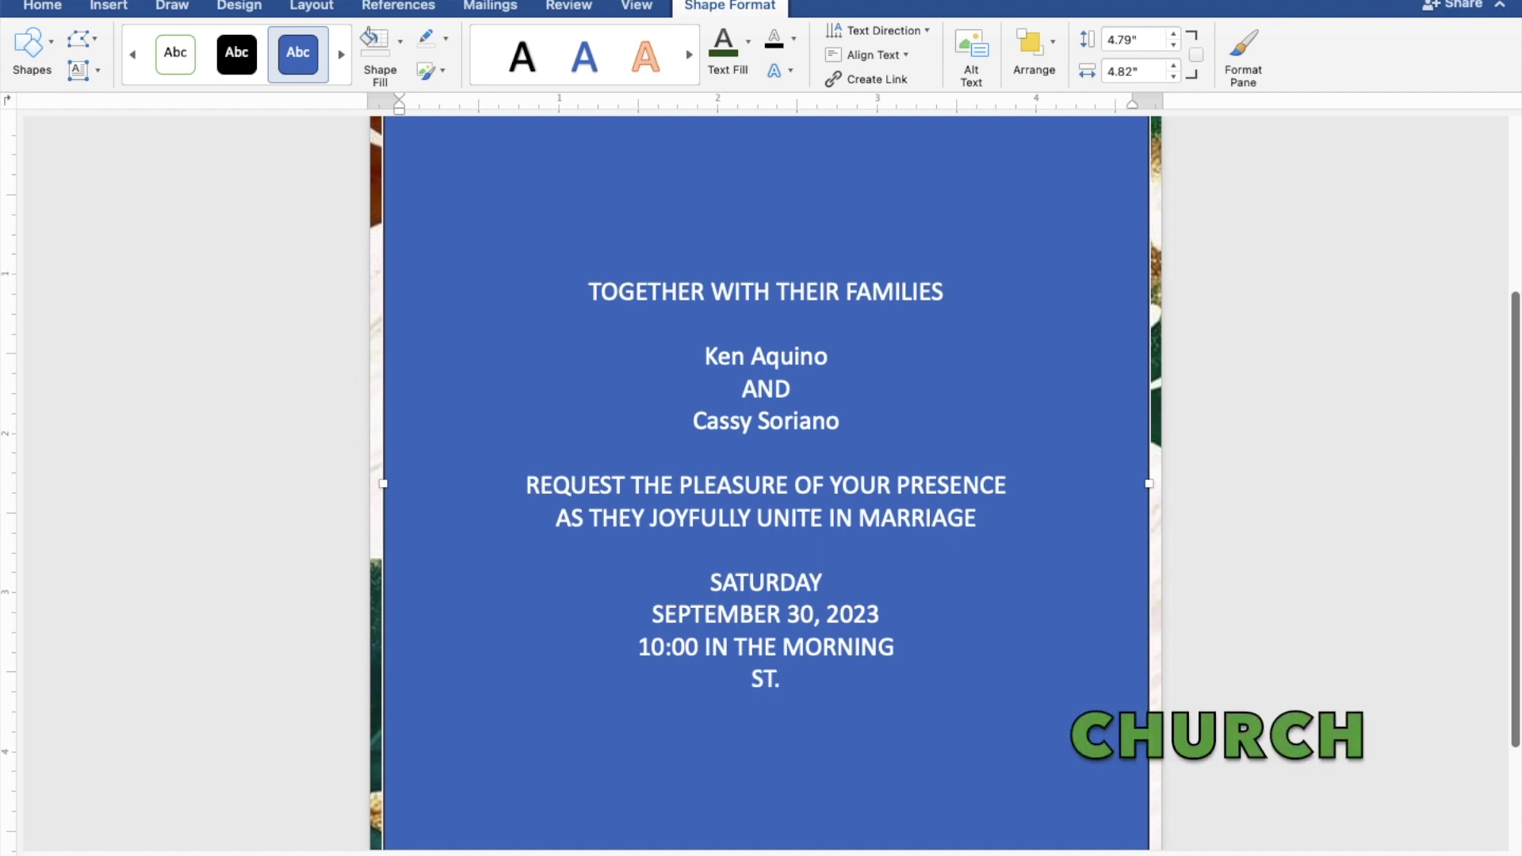
text( TH)
text(OMAS A)
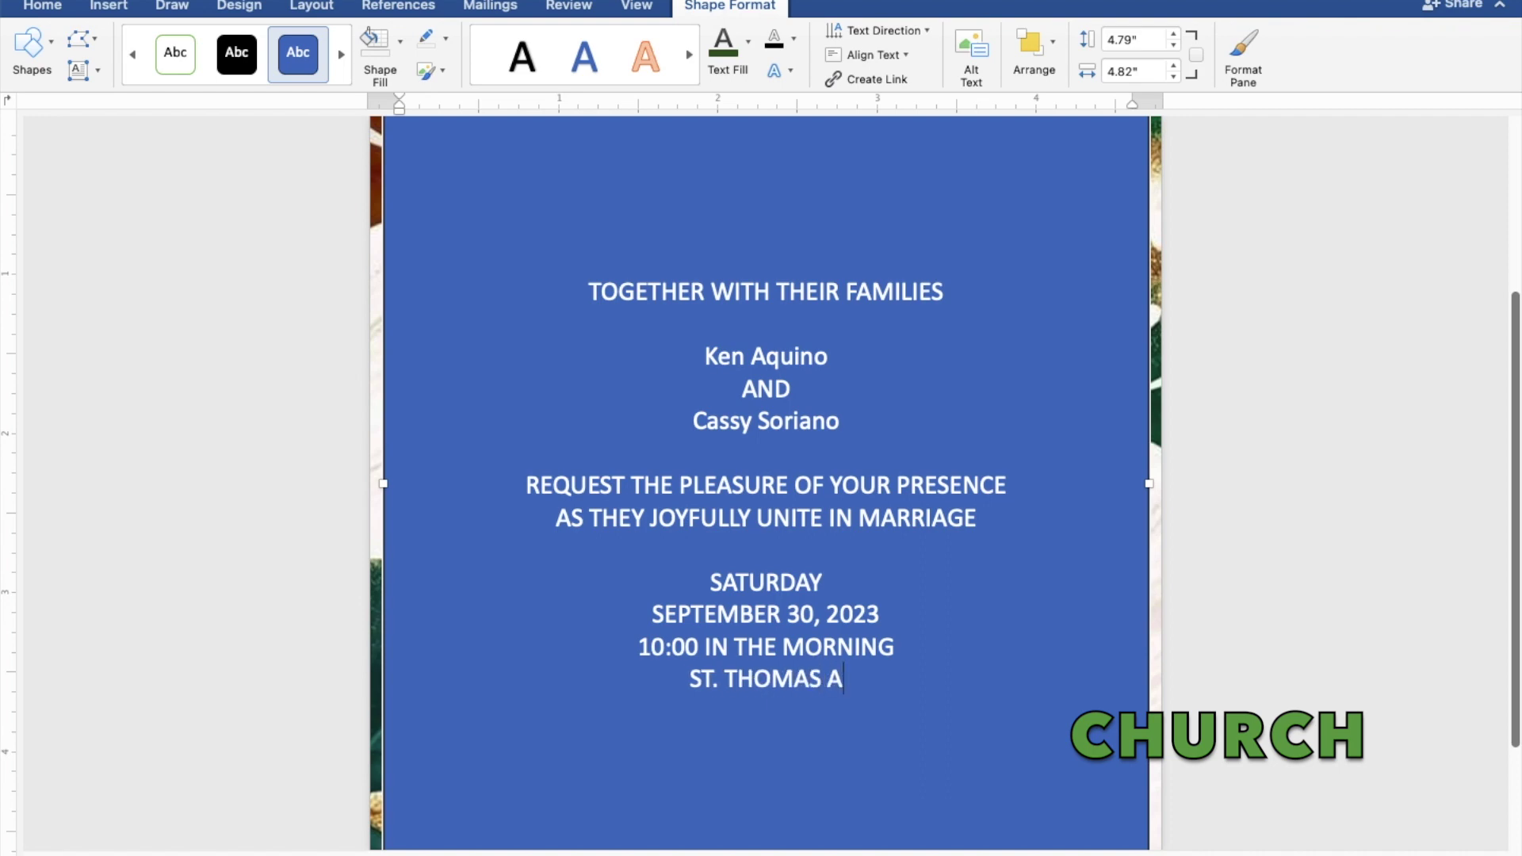
text(QU)
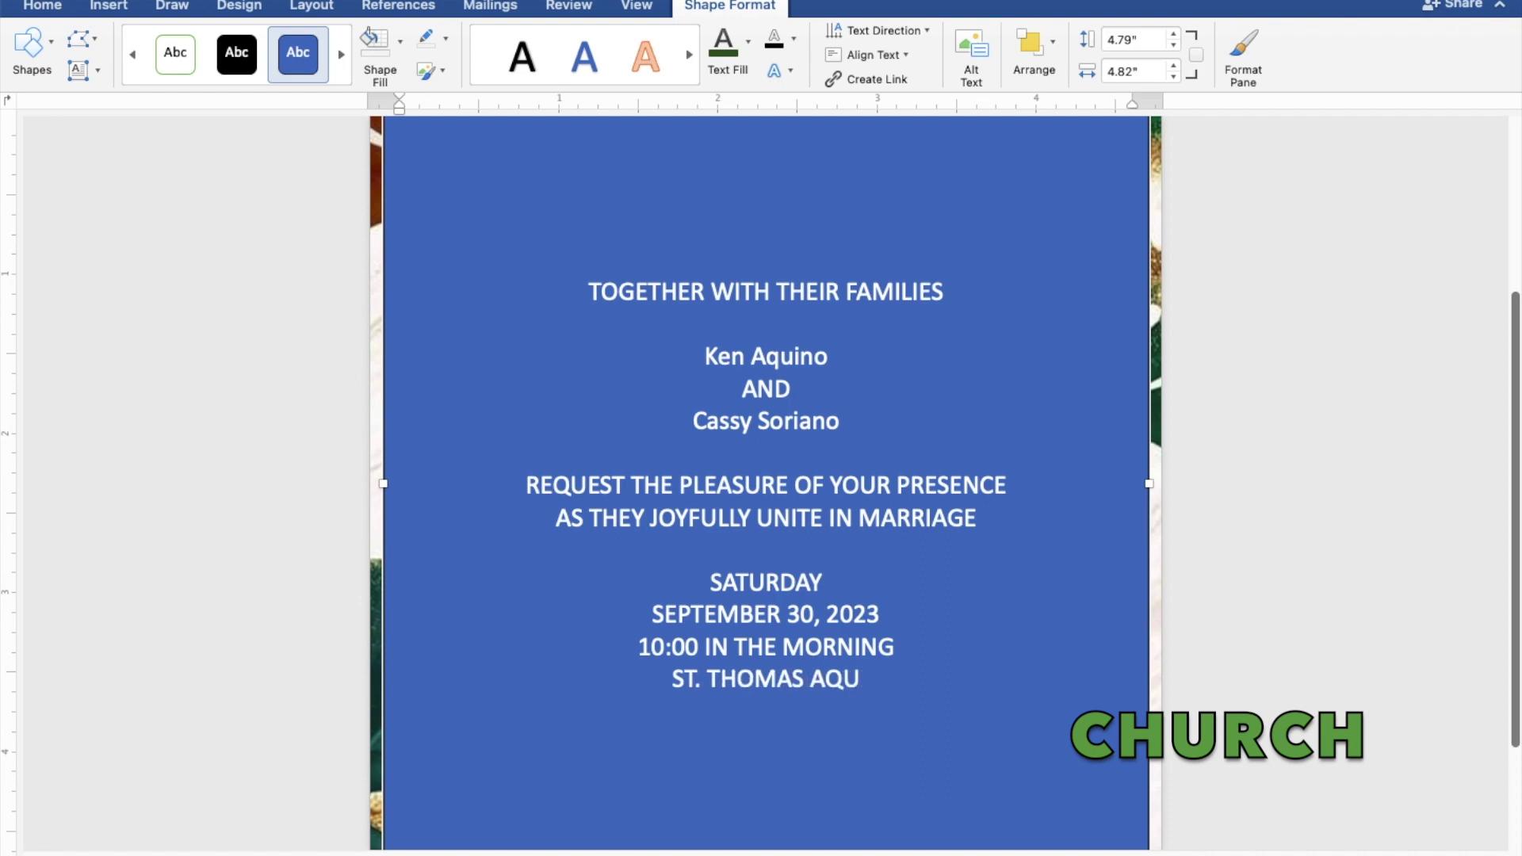
text(INAS PARISH)
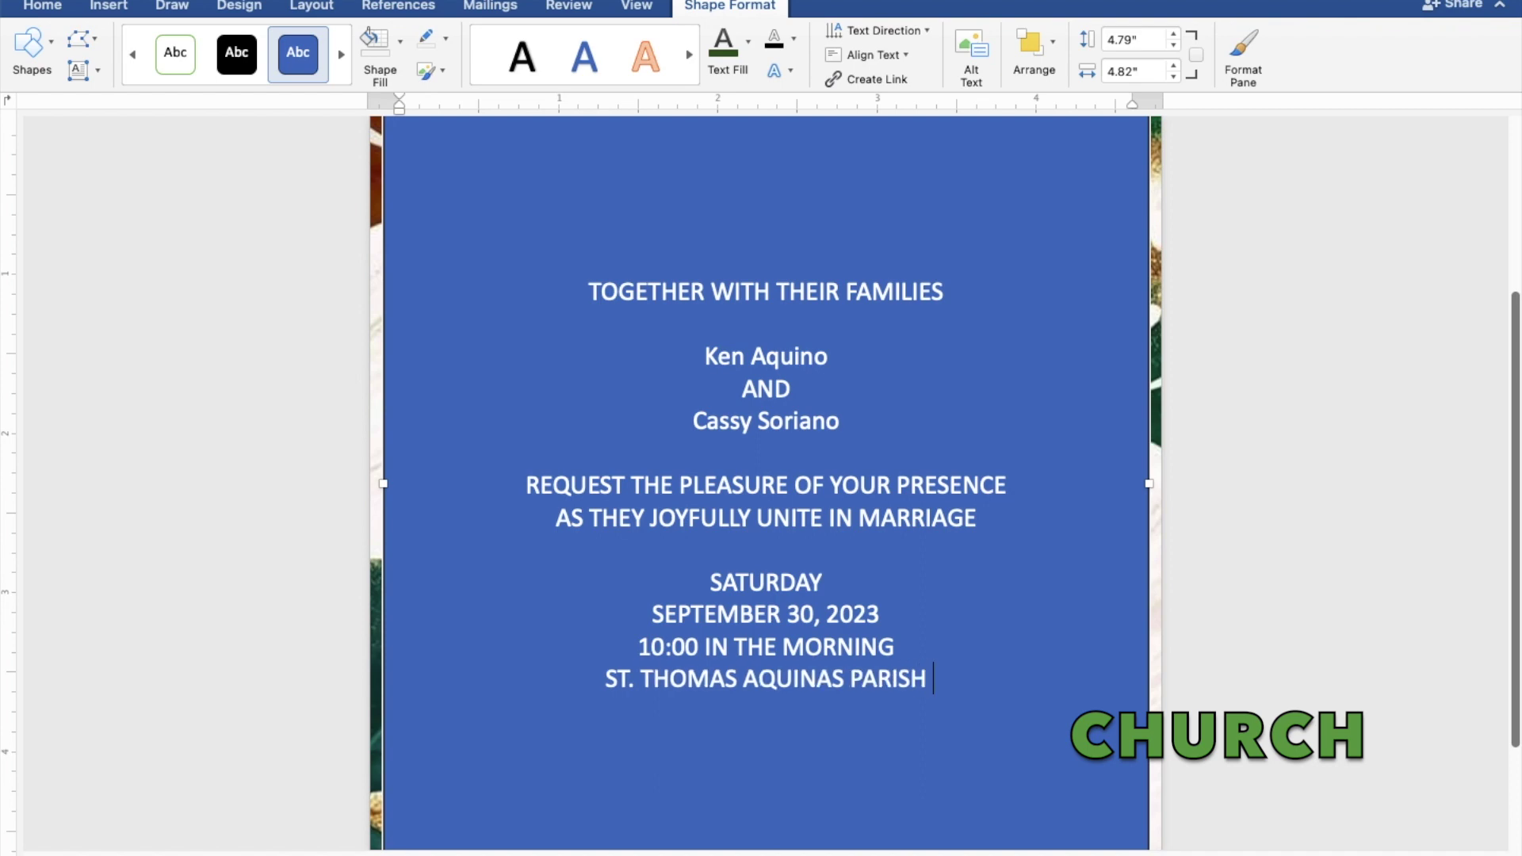
text( CHURCH)
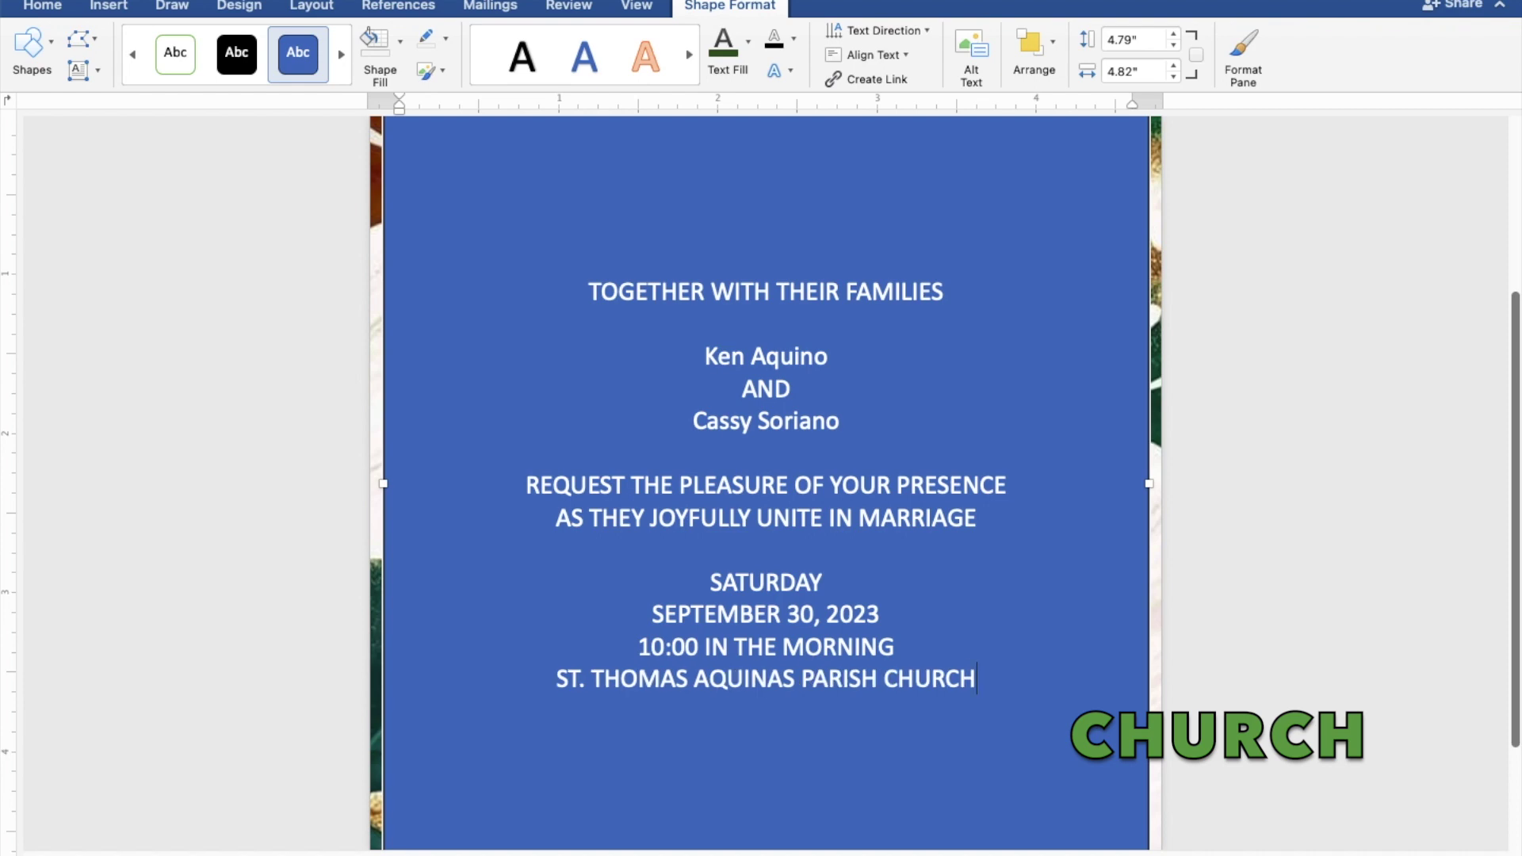
key(Return)
text(MANGALDAN, )
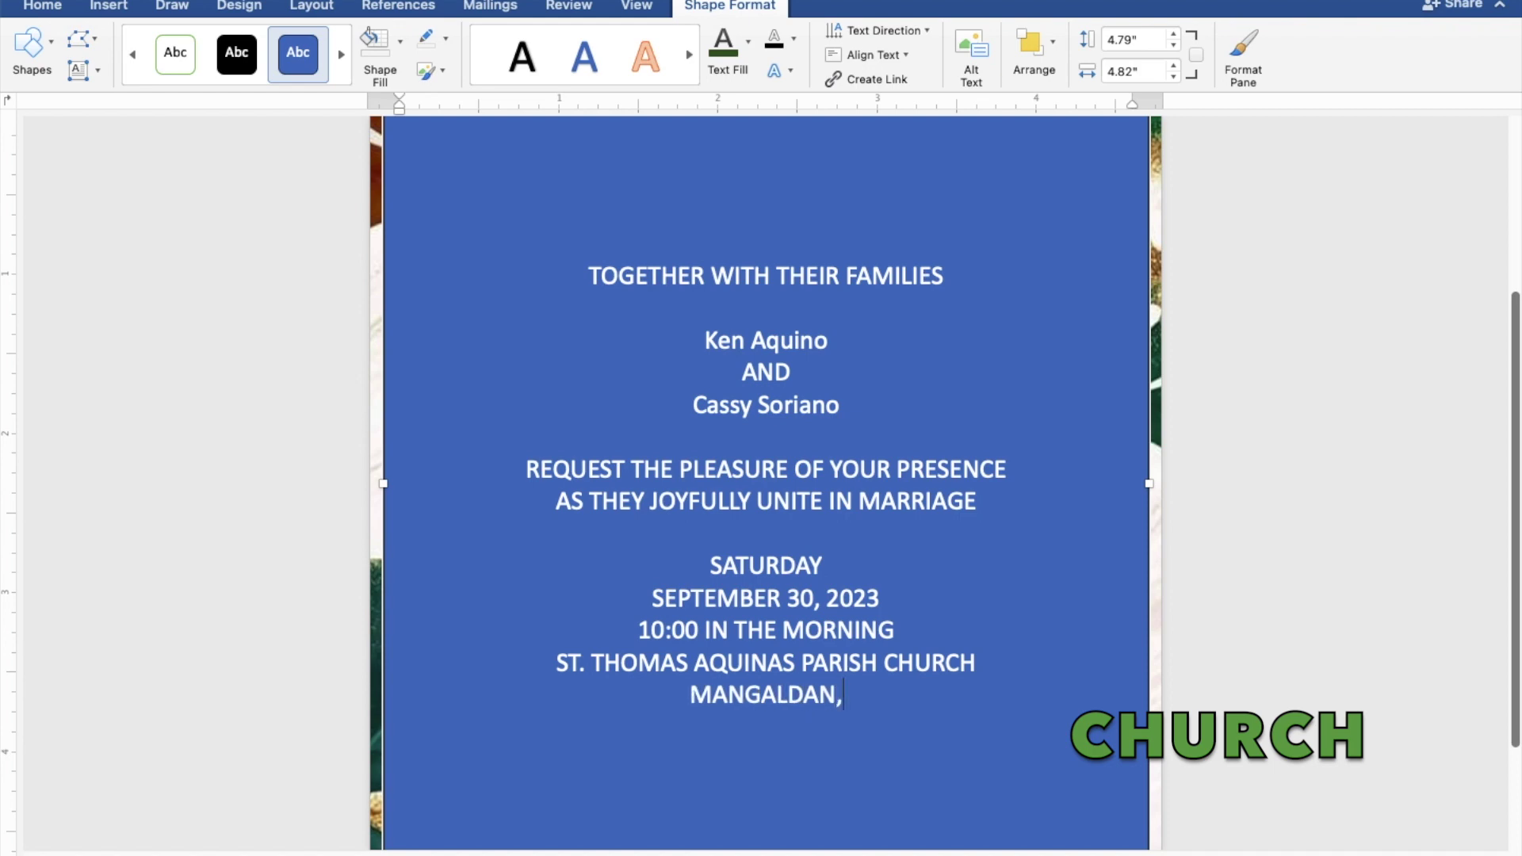
text(PANGASINAN)
key(Return)
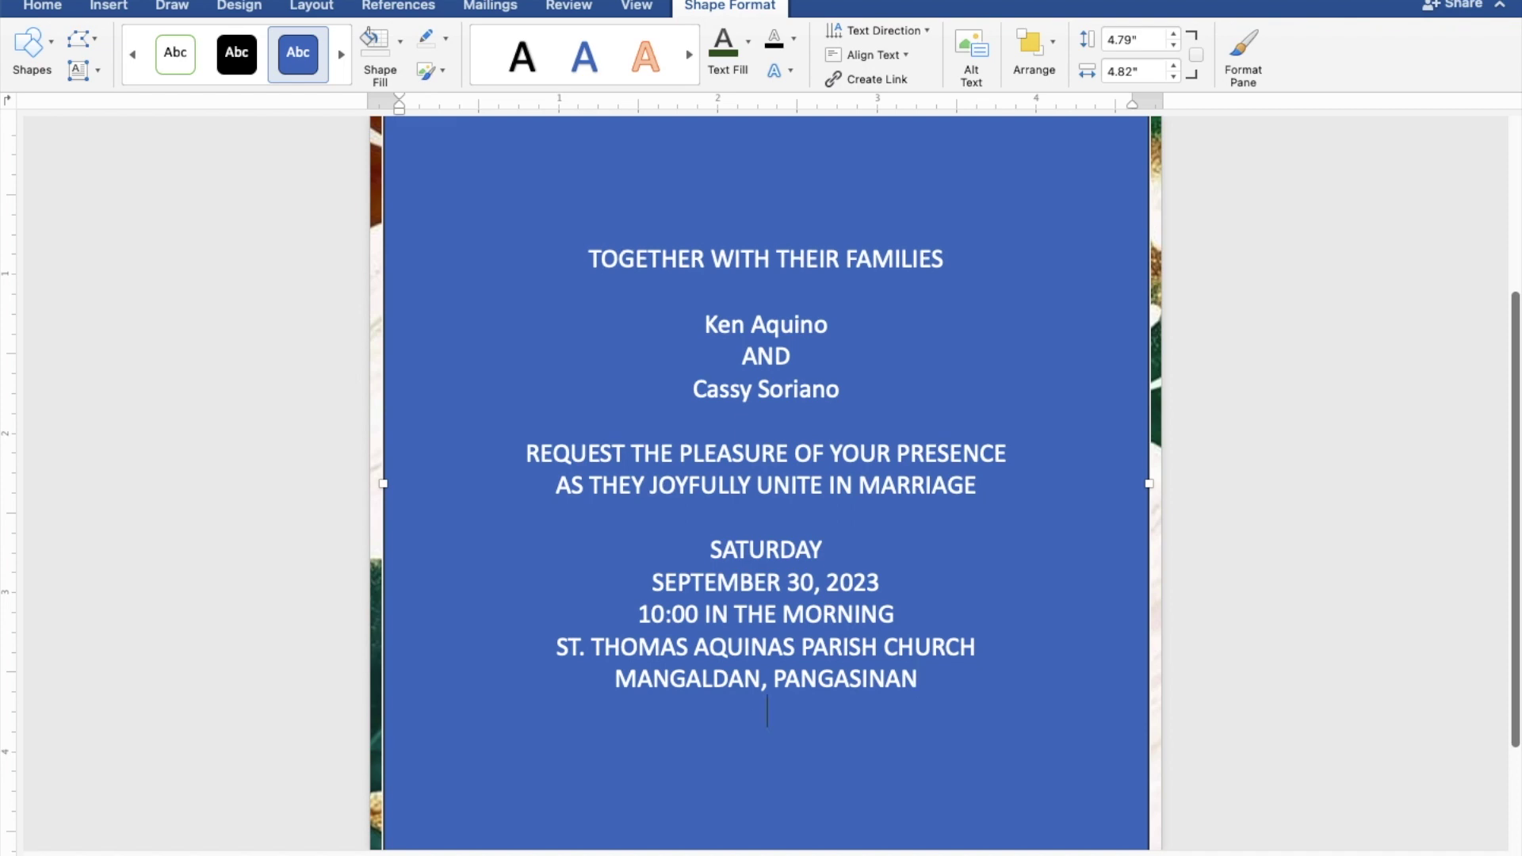
key(Return)
text(R)
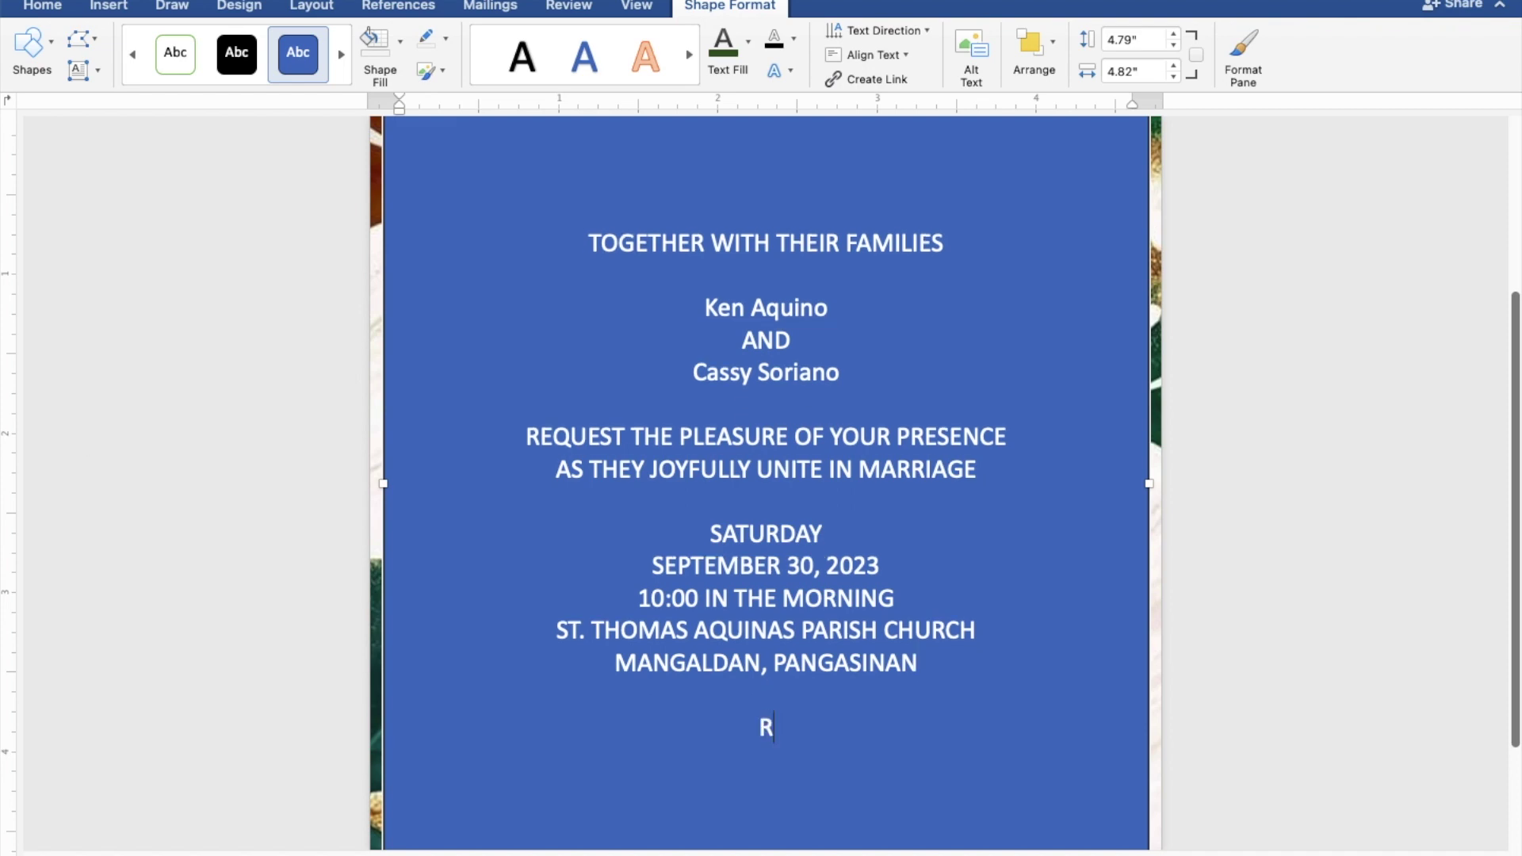
text(ece)
text(ption to follow)
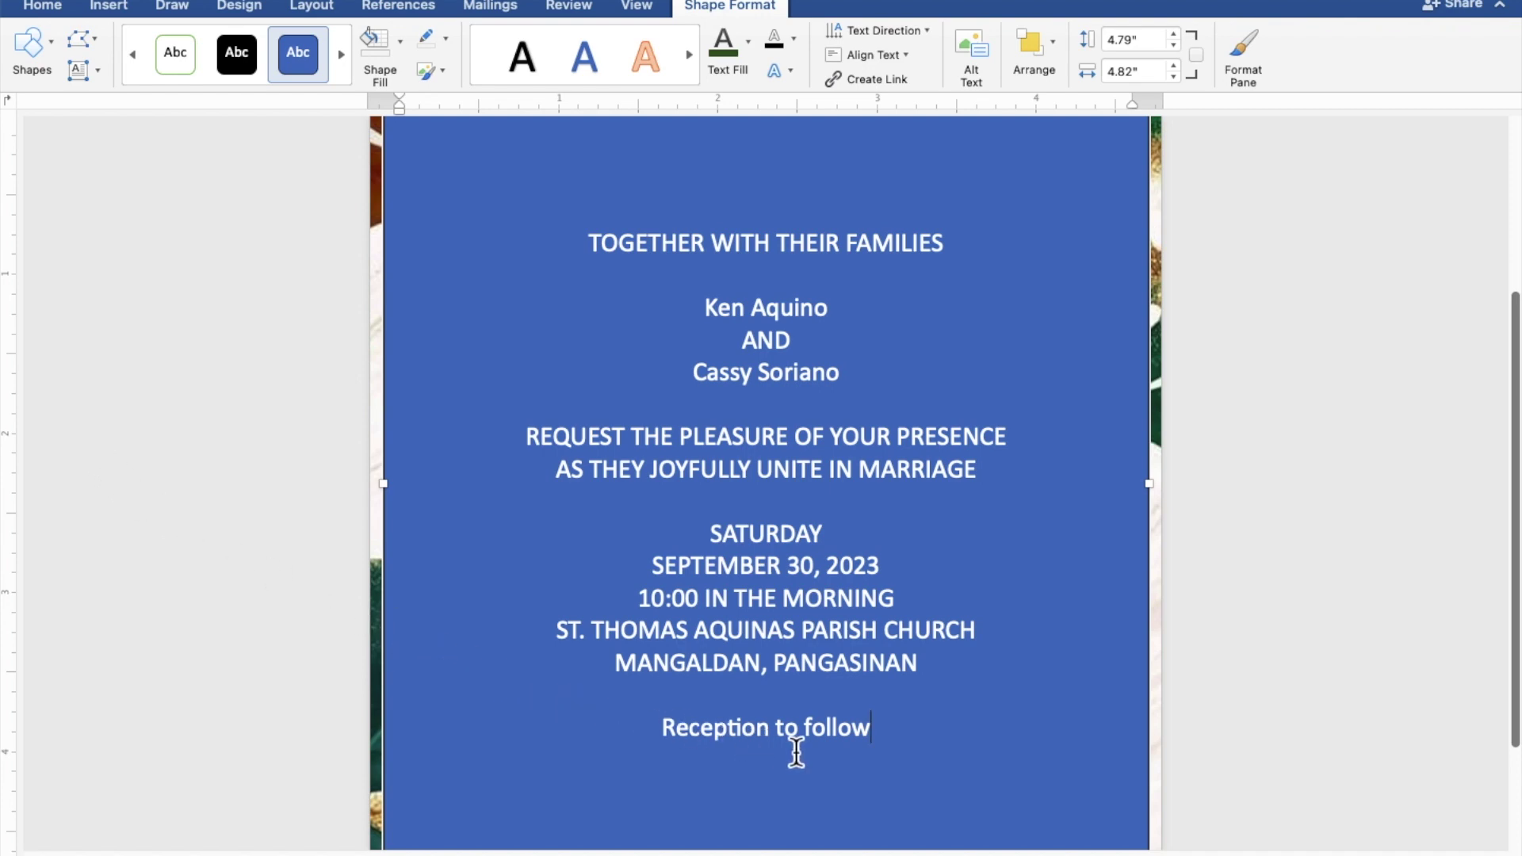
Give the text box No Fill and No Outline, and colour all its text dark green.
mouse_move(893, 737)
mouse_down()
mouse_move(762, 632)
mouse_move(689, 435)
mouse_move(592, 251)
mouse_up()
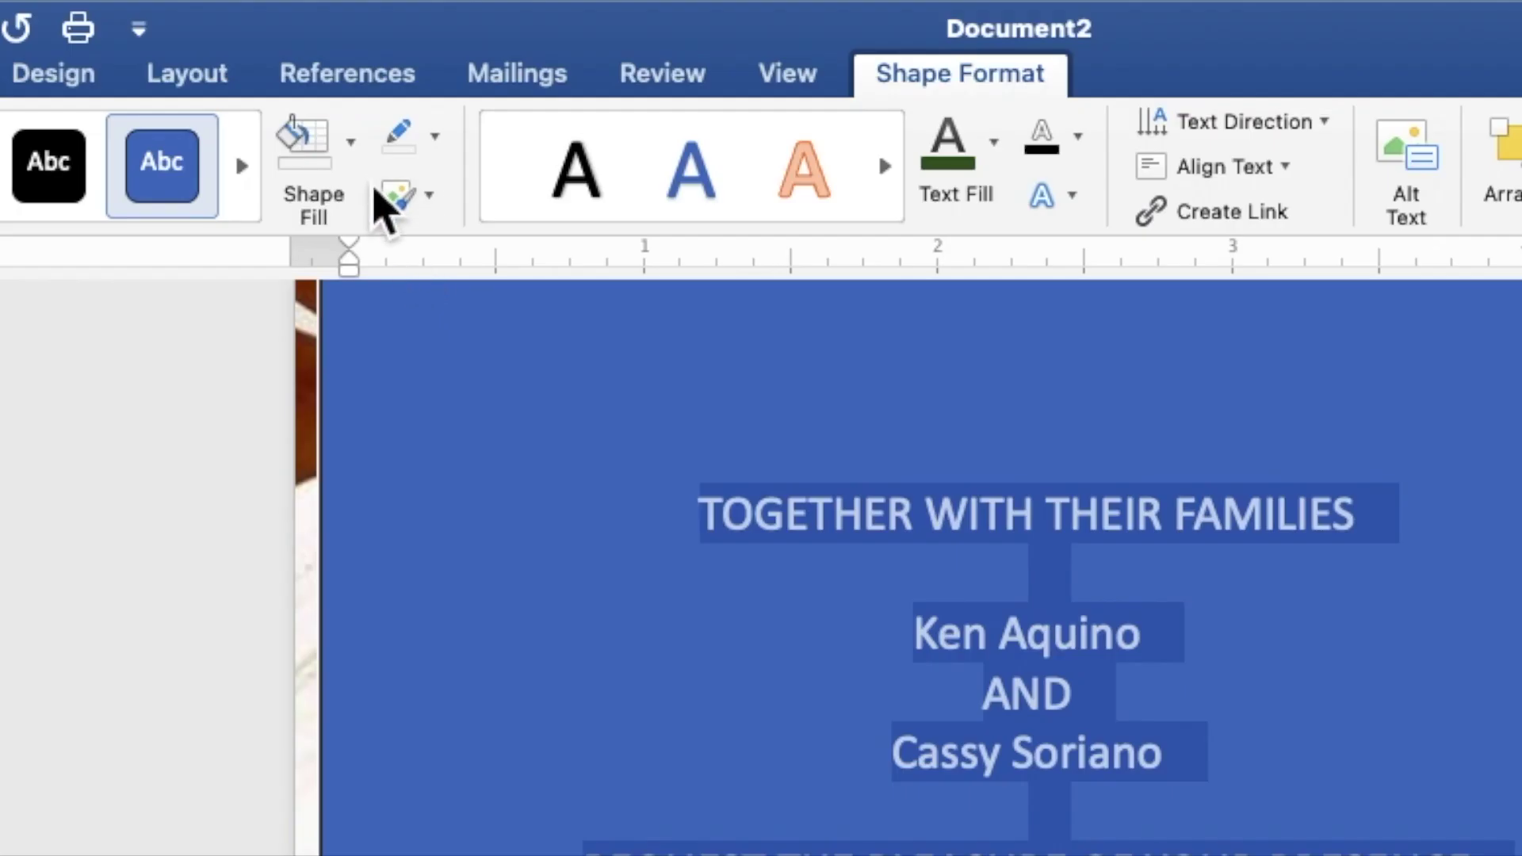
click(351, 150)
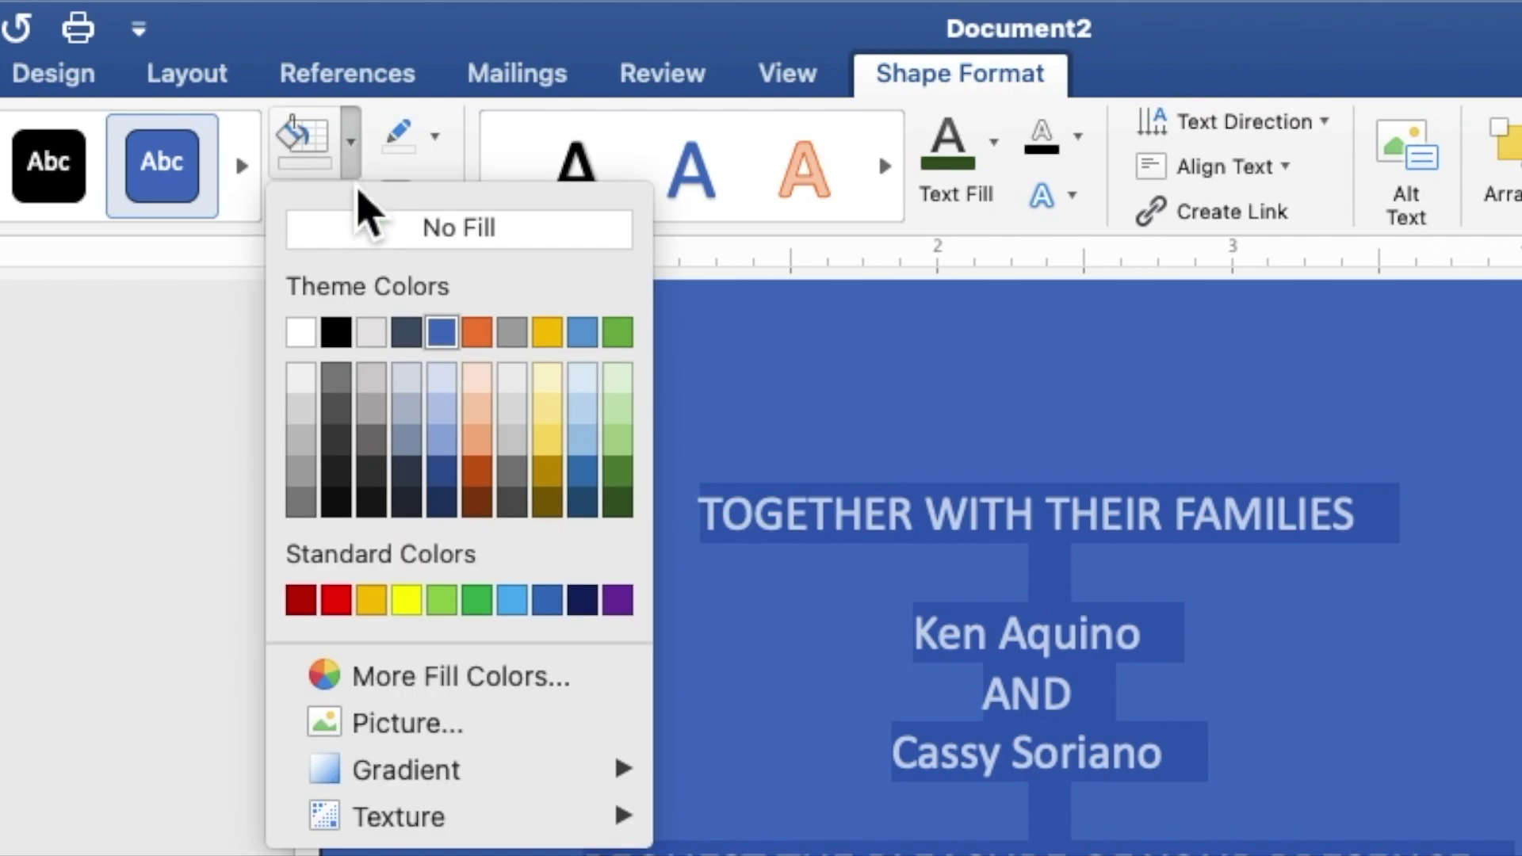
click(354, 237)
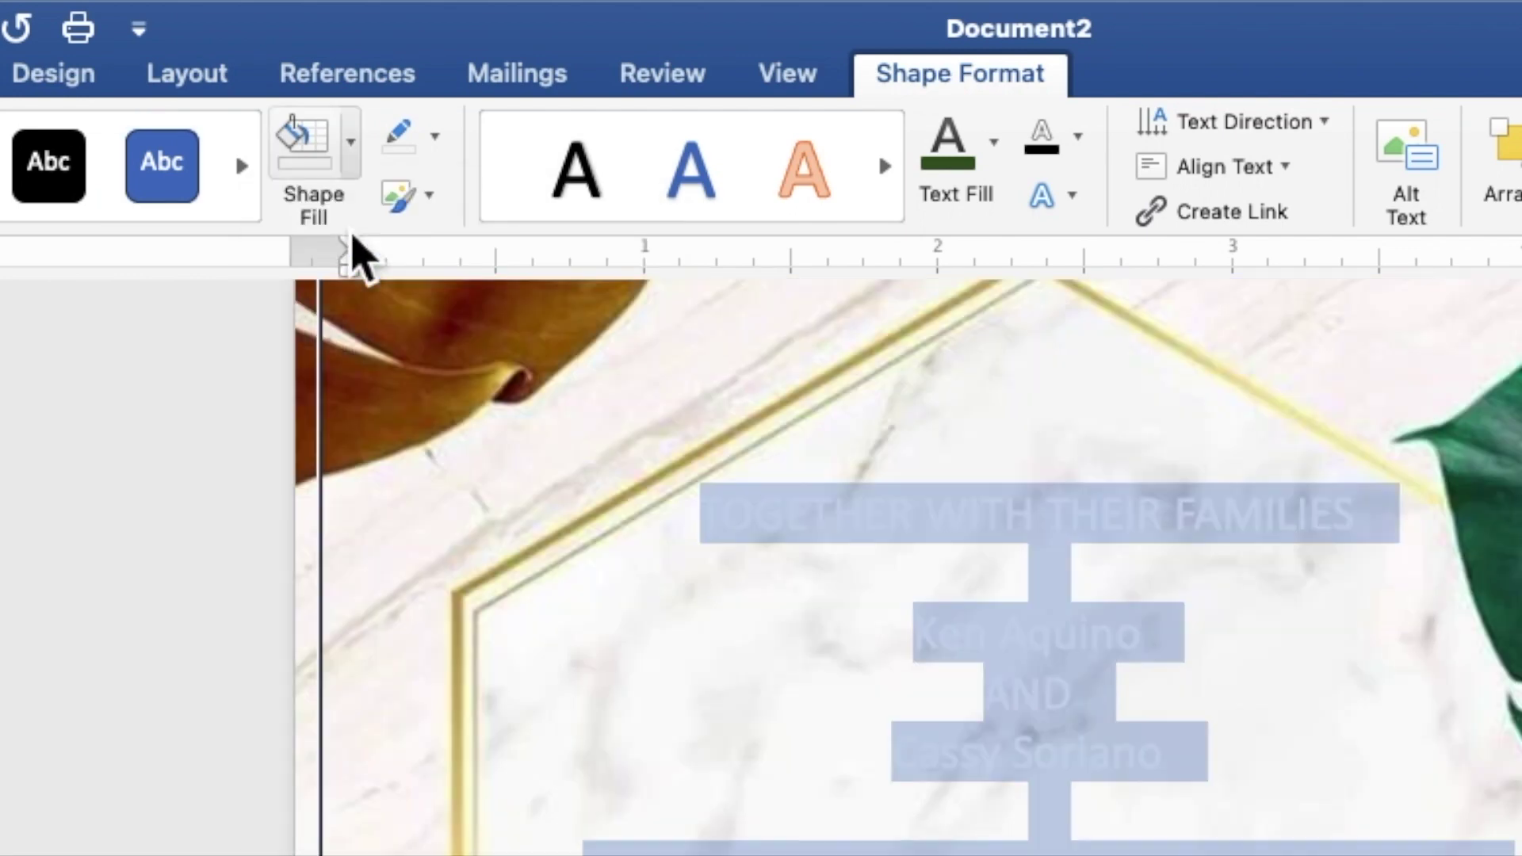
click(435, 141)
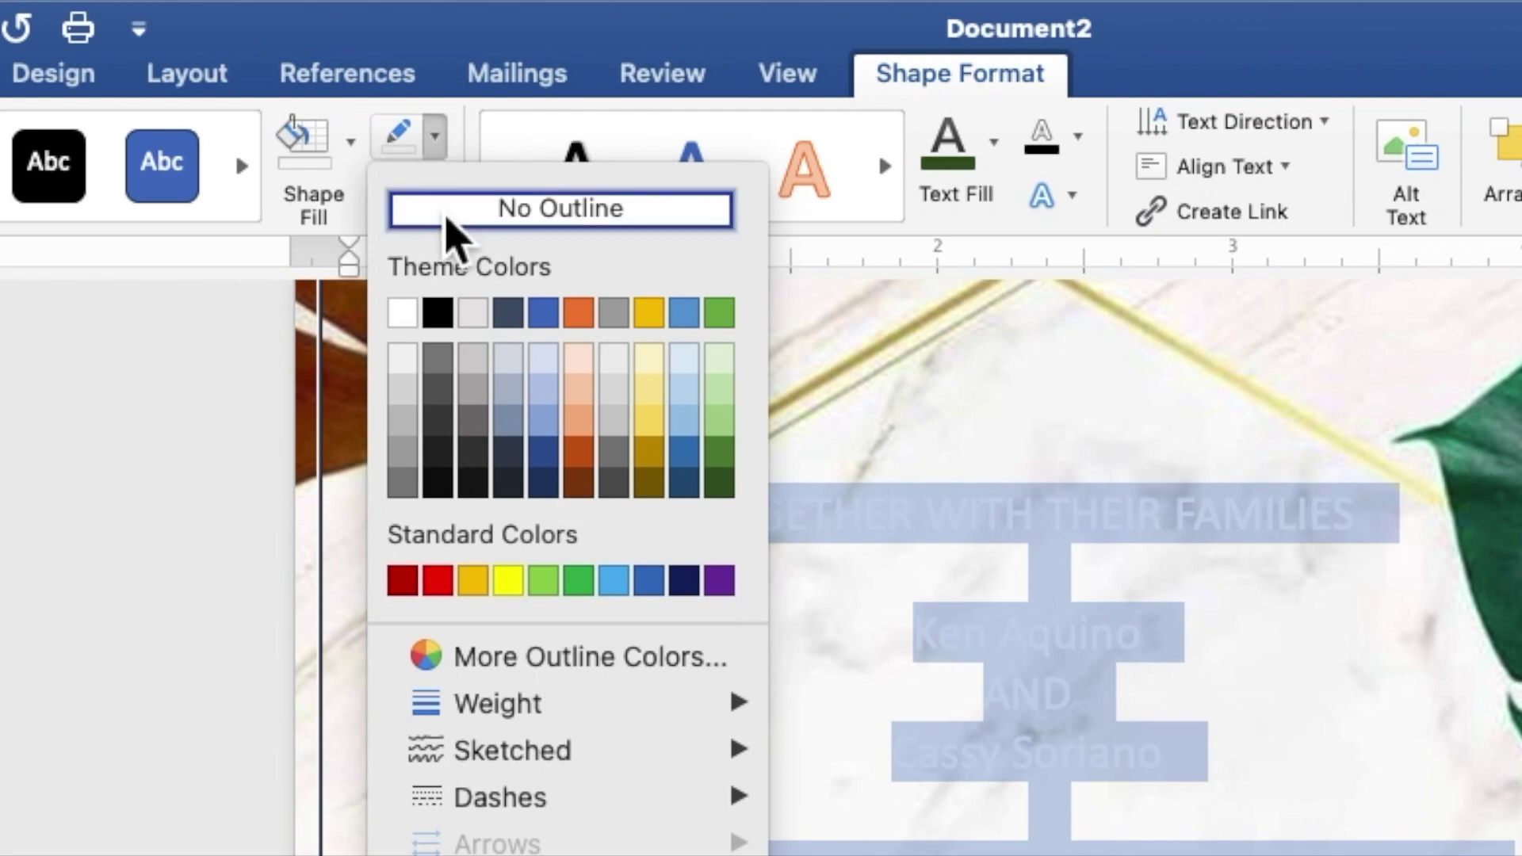
click(448, 208)
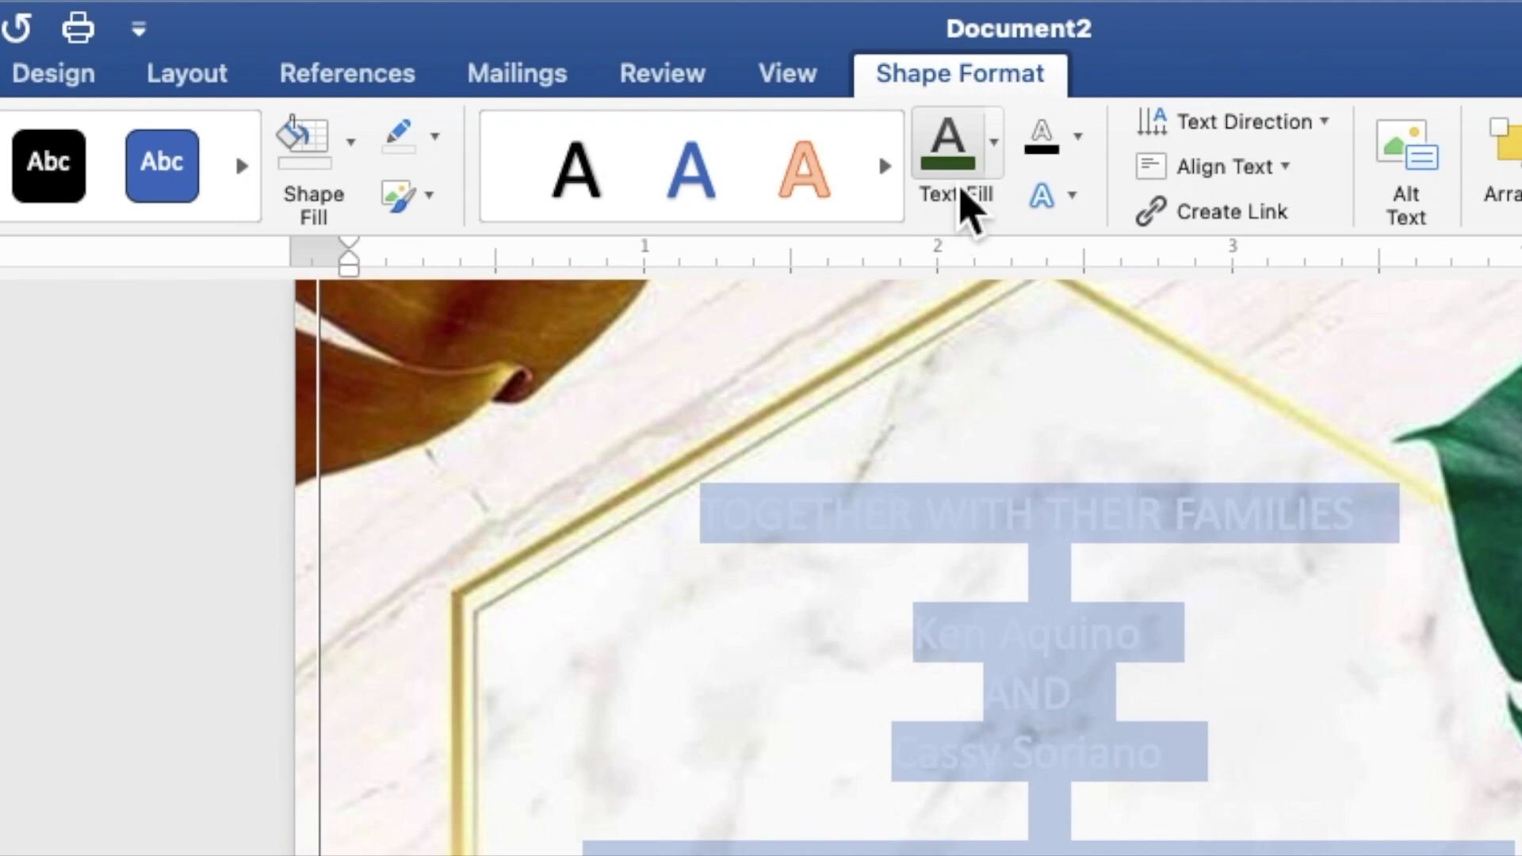
click(993, 141)
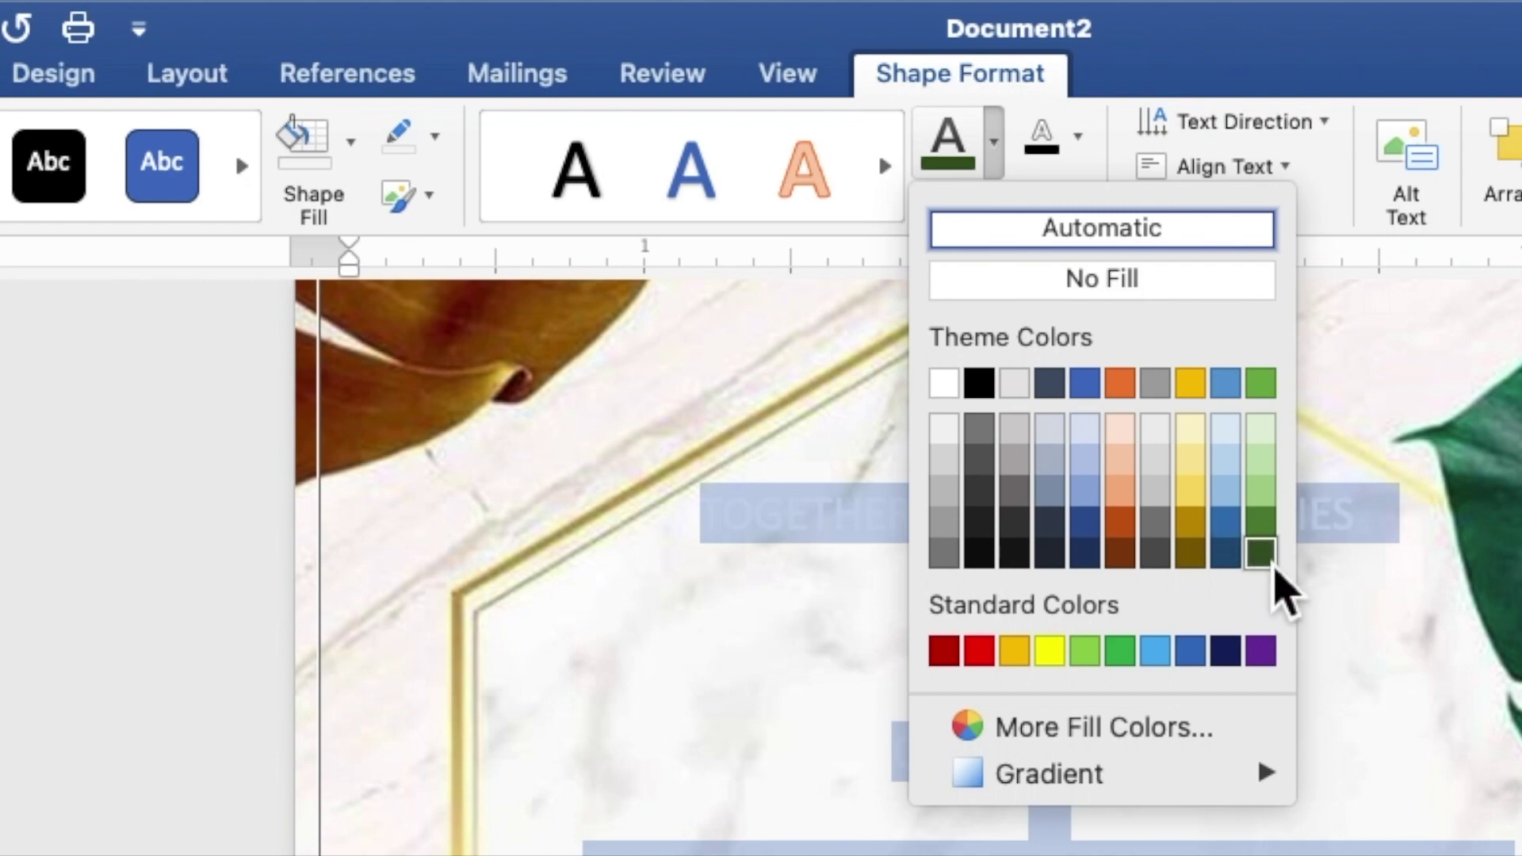
click(1268, 559)
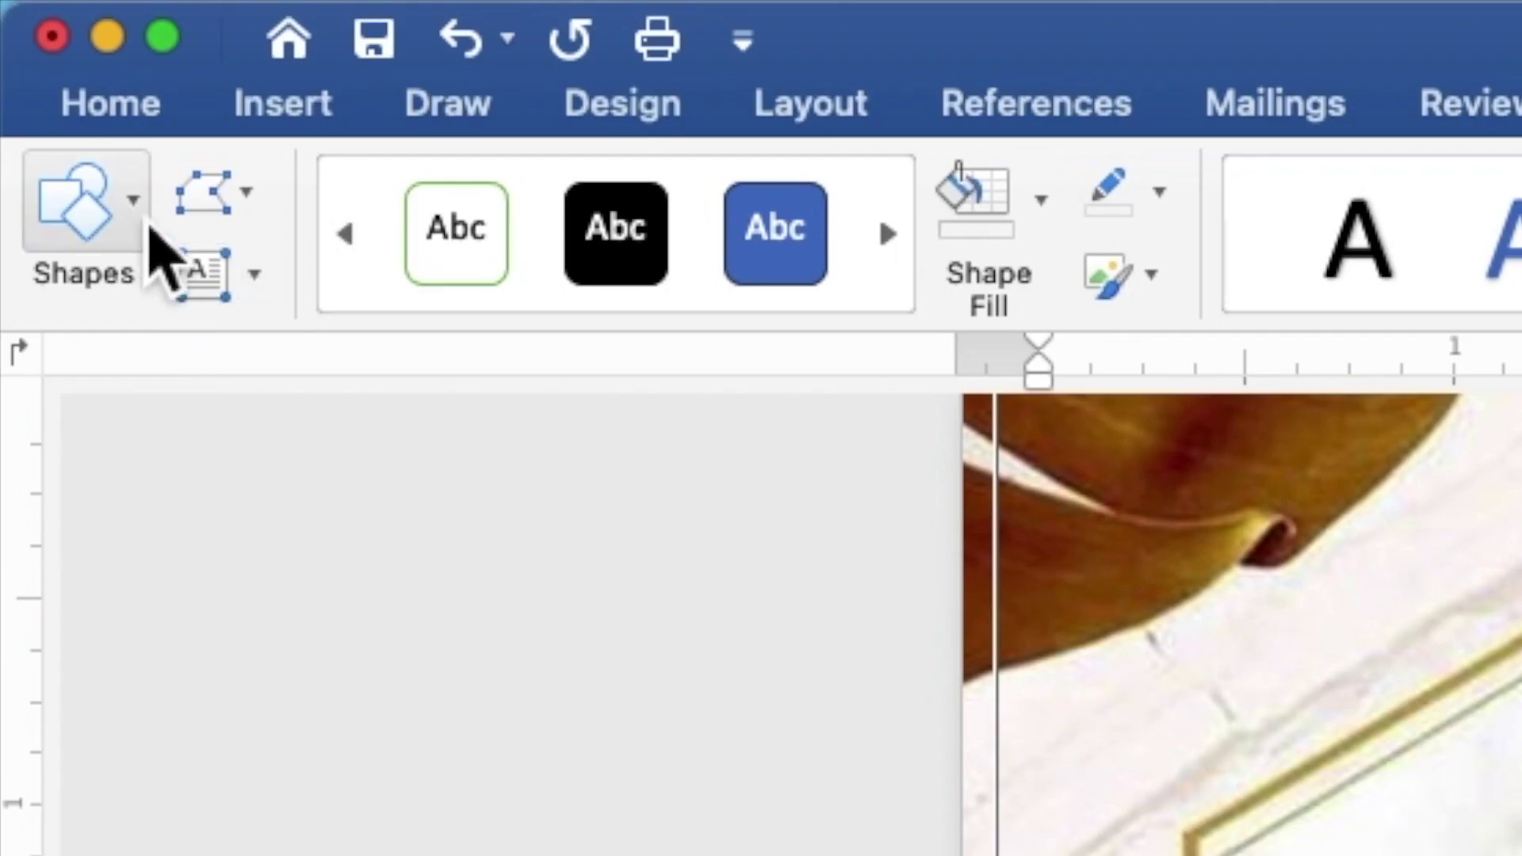
Format all the invitation text as Times New Roman, size 9.
click(107, 107)
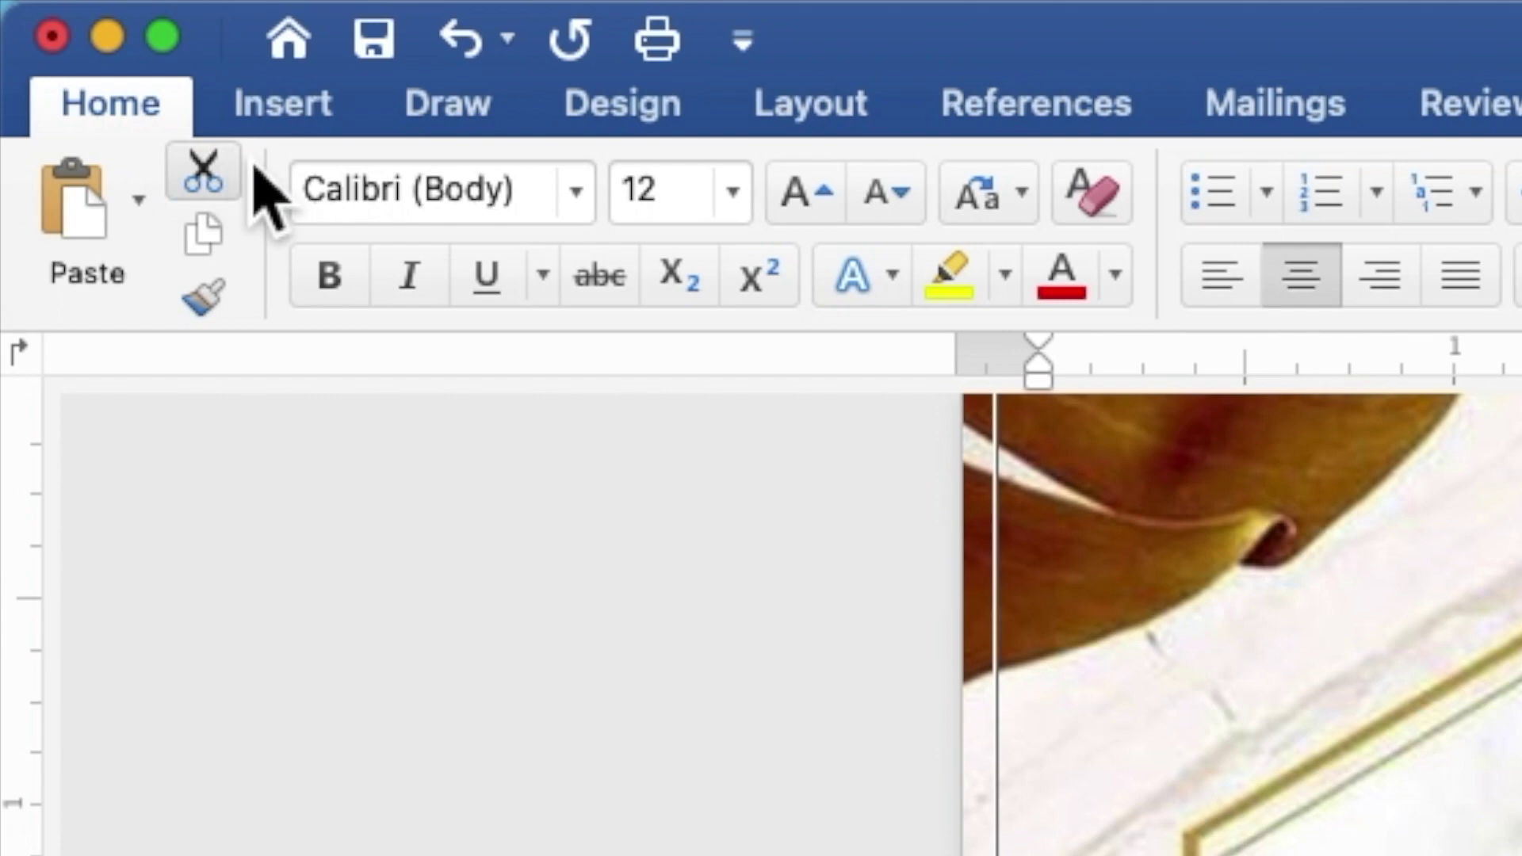
click(576, 193)
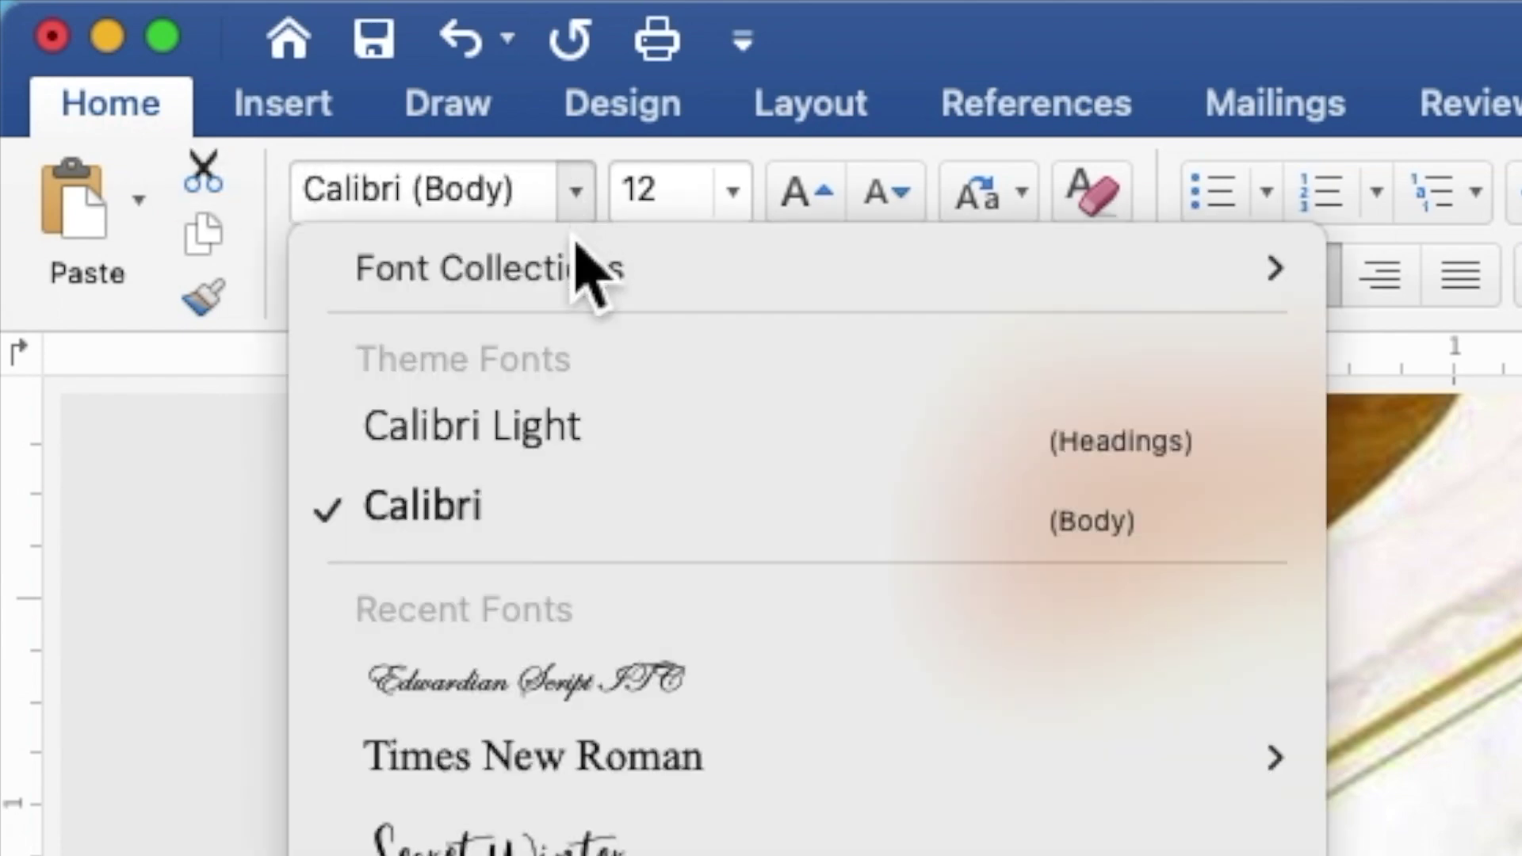
mouse_move(535, 758)
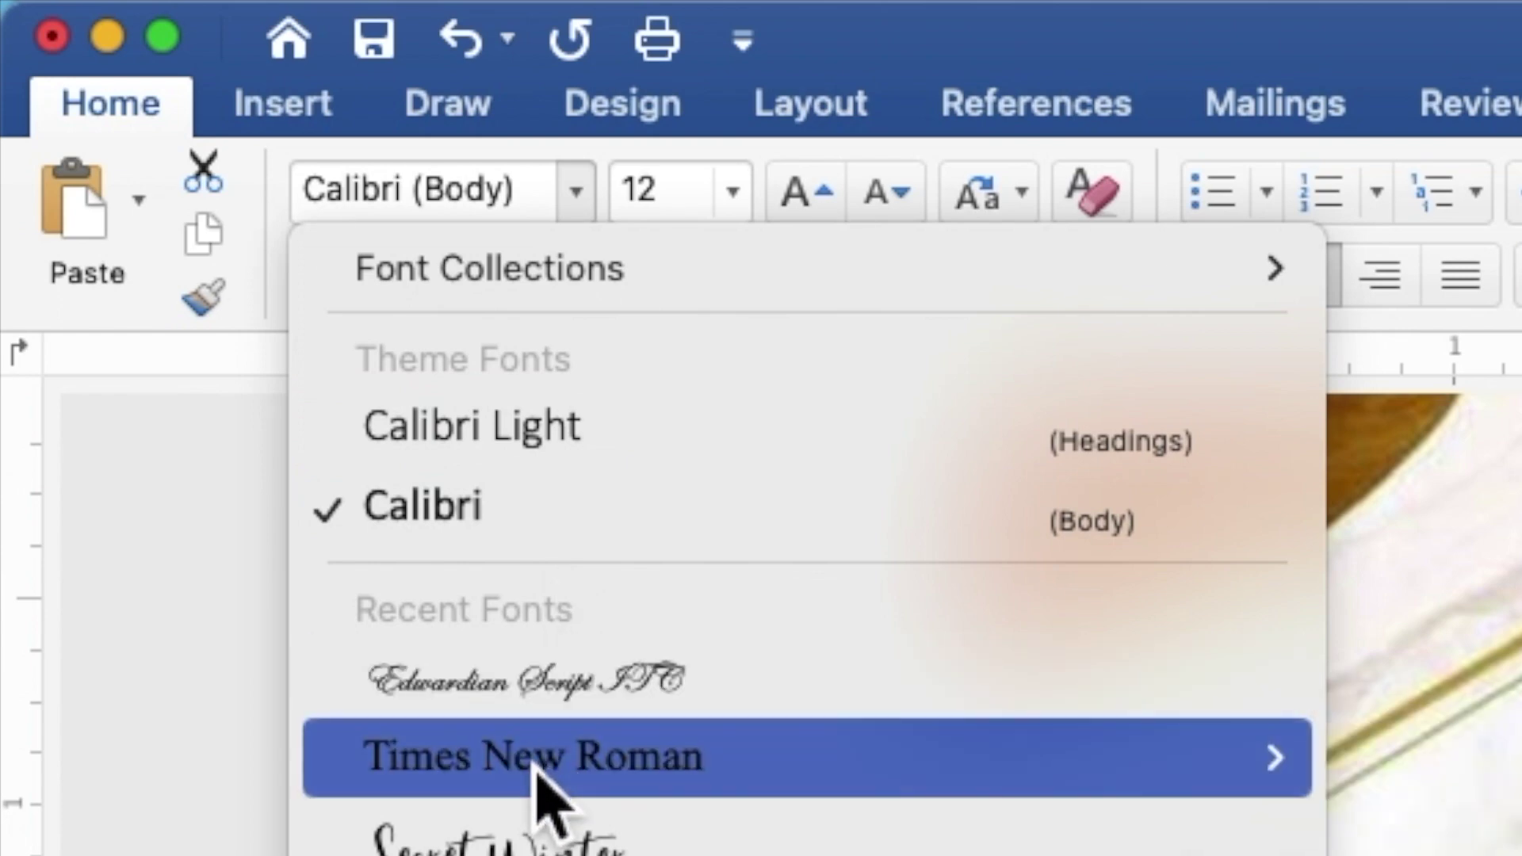
click(537, 770)
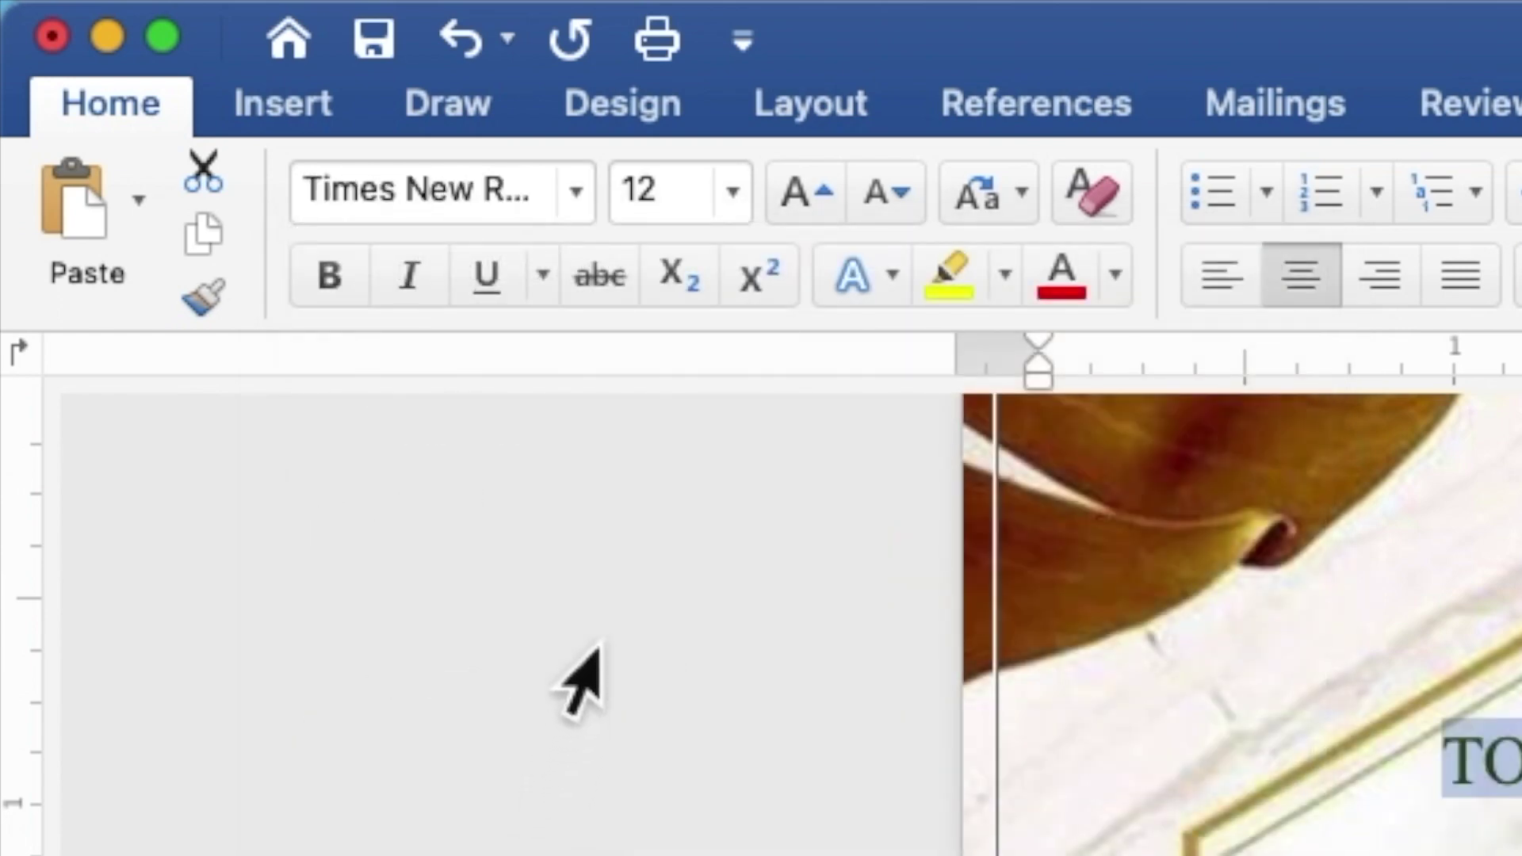
drag(700, 208, 626, 205)
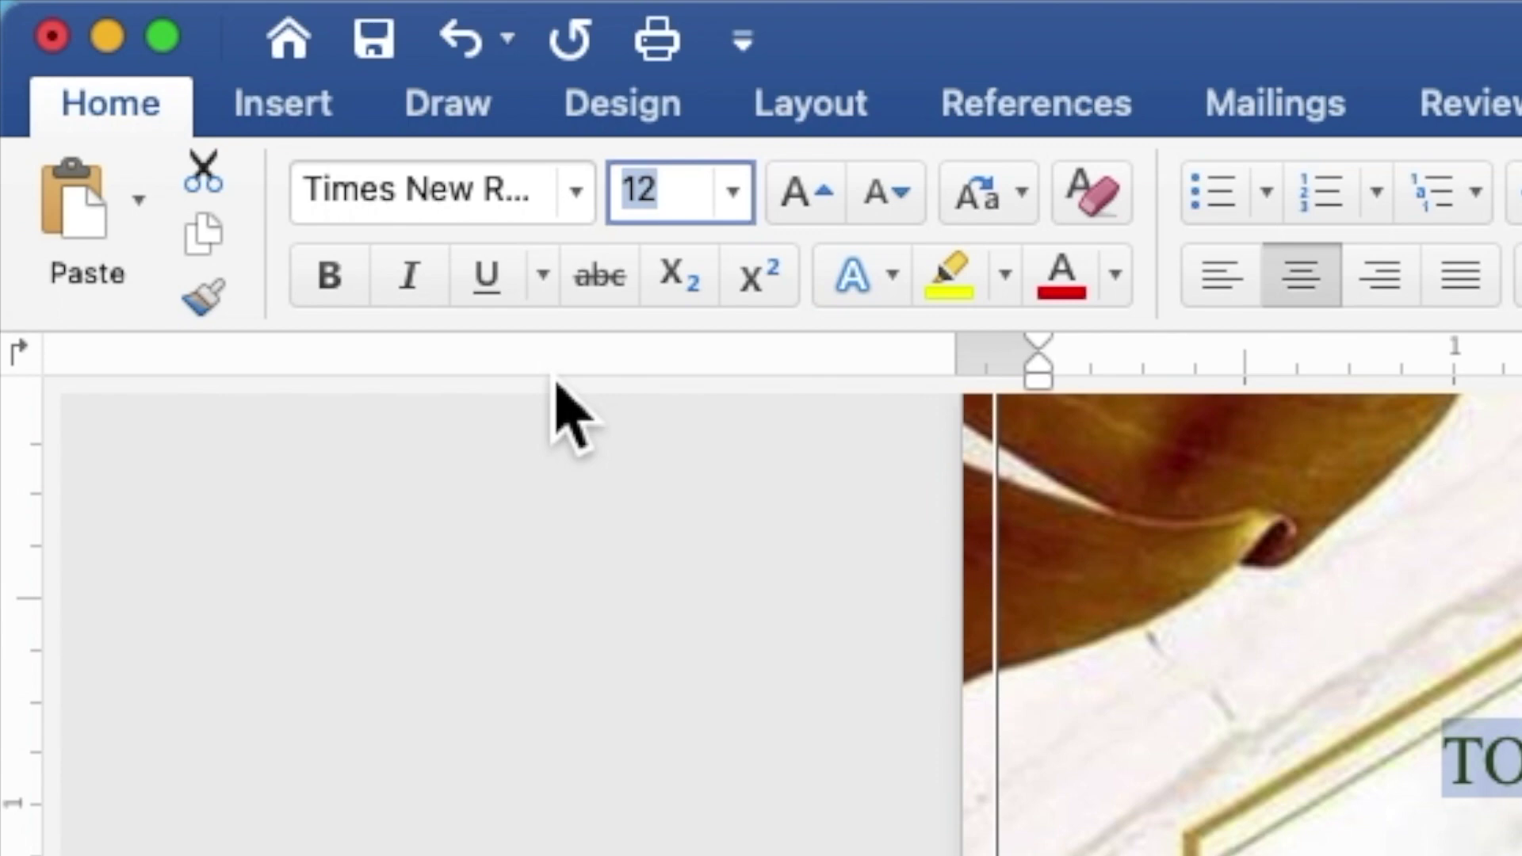
text(9)
key(Return)
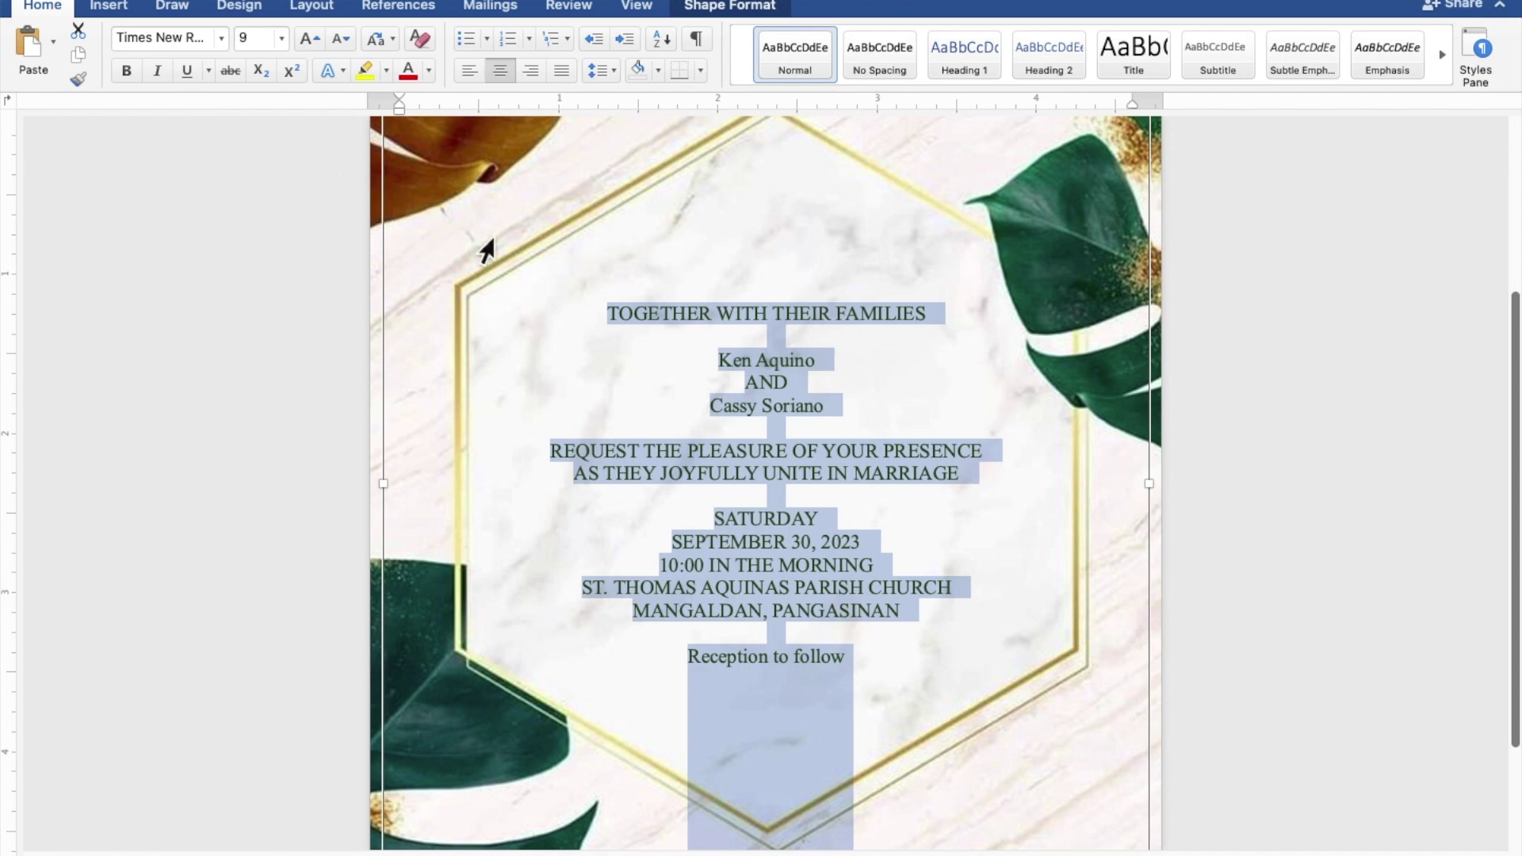
Set both names and 'Reception to follow' to Edwardian Script ITC, size 20.
click(834, 368)
drag(829, 368, 735, 367)
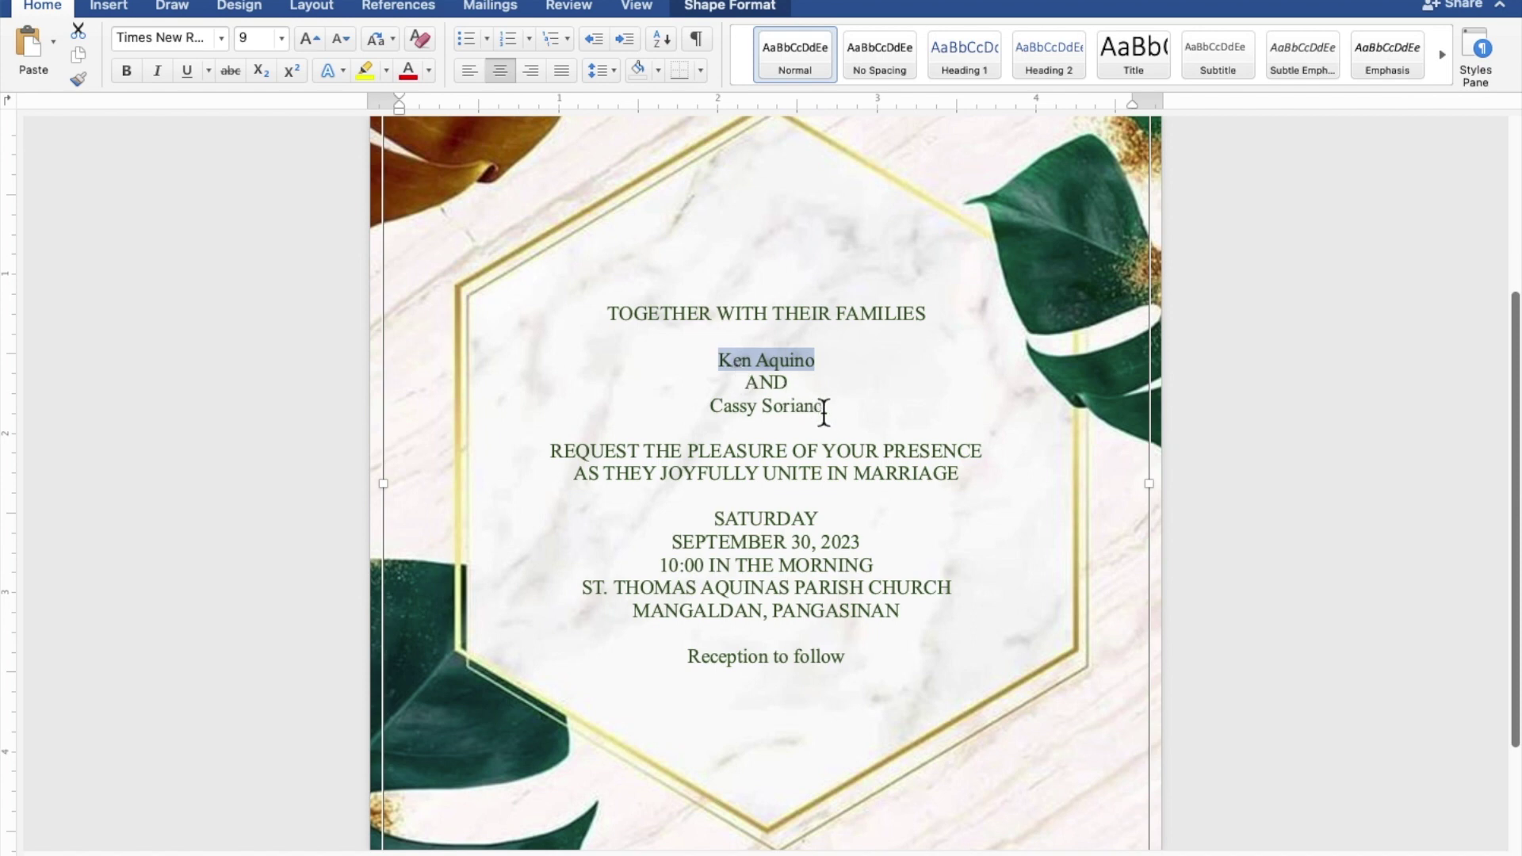
drag(841, 412, 754, 420)
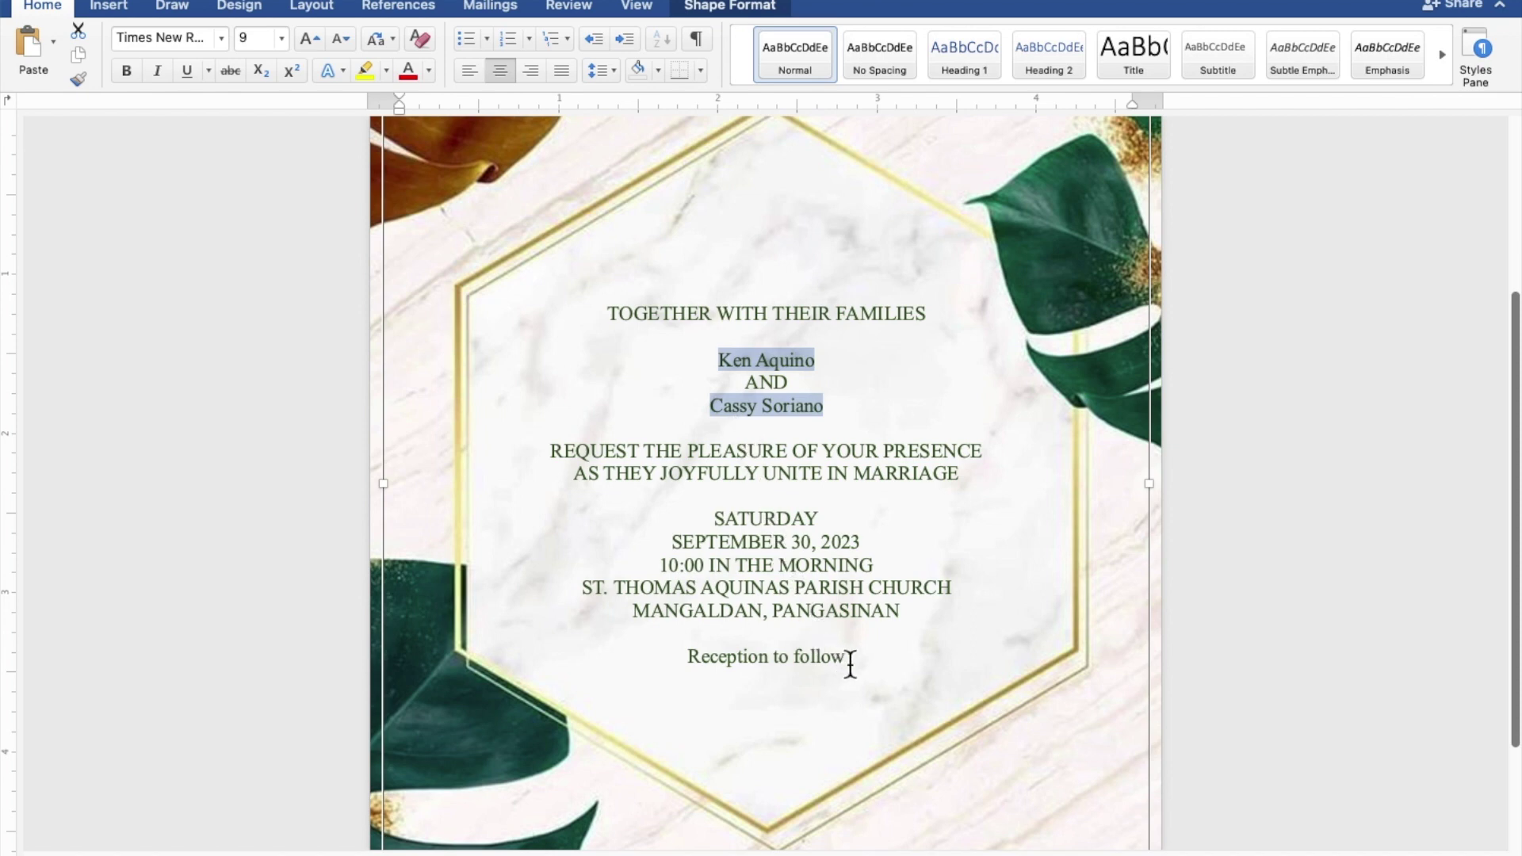
drag(849, 664, 735, 664)
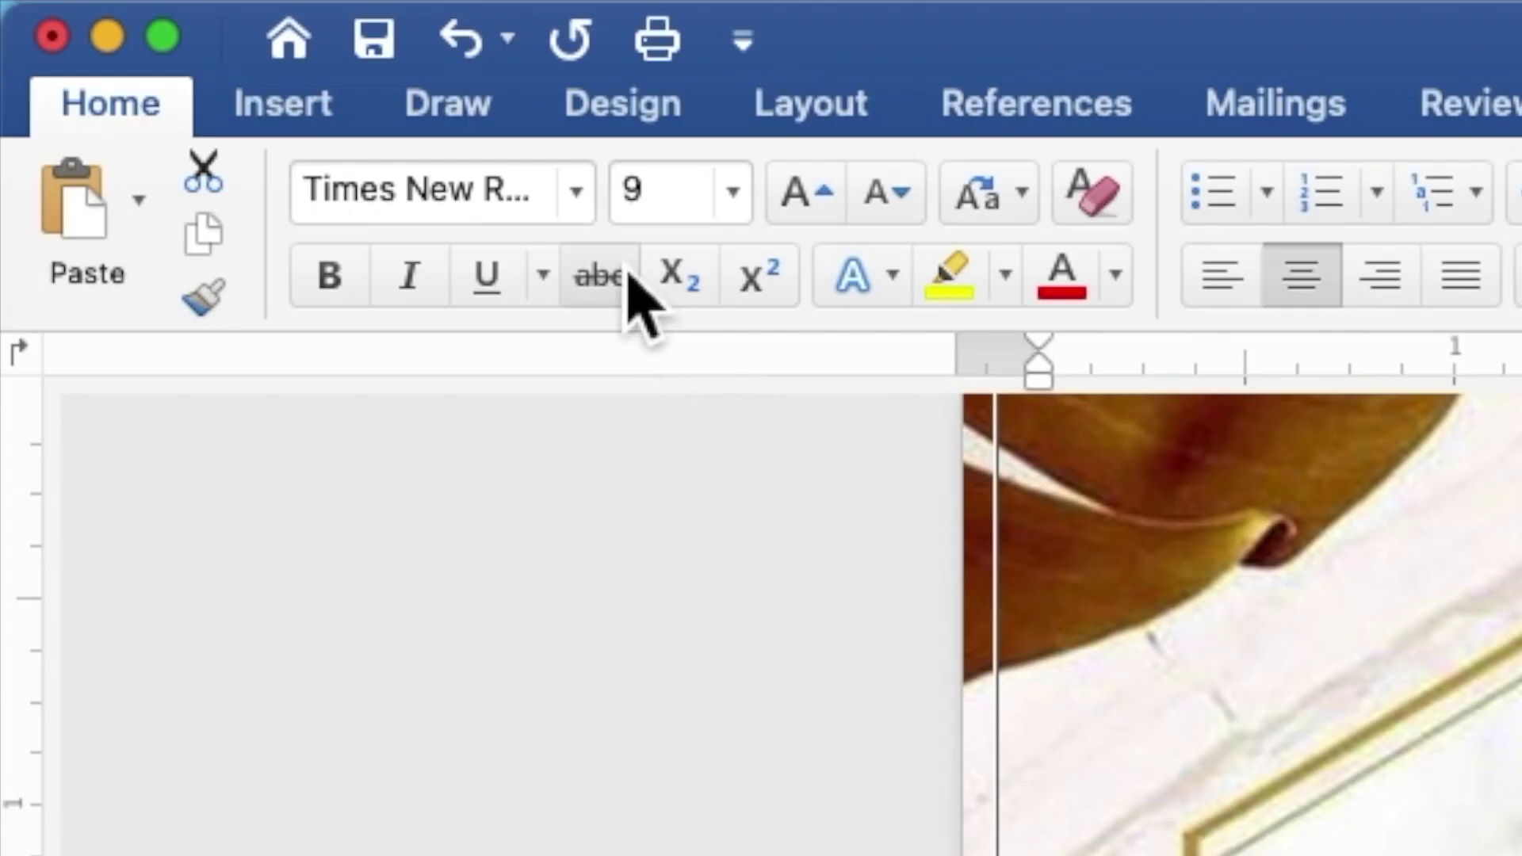
click(585, 207)
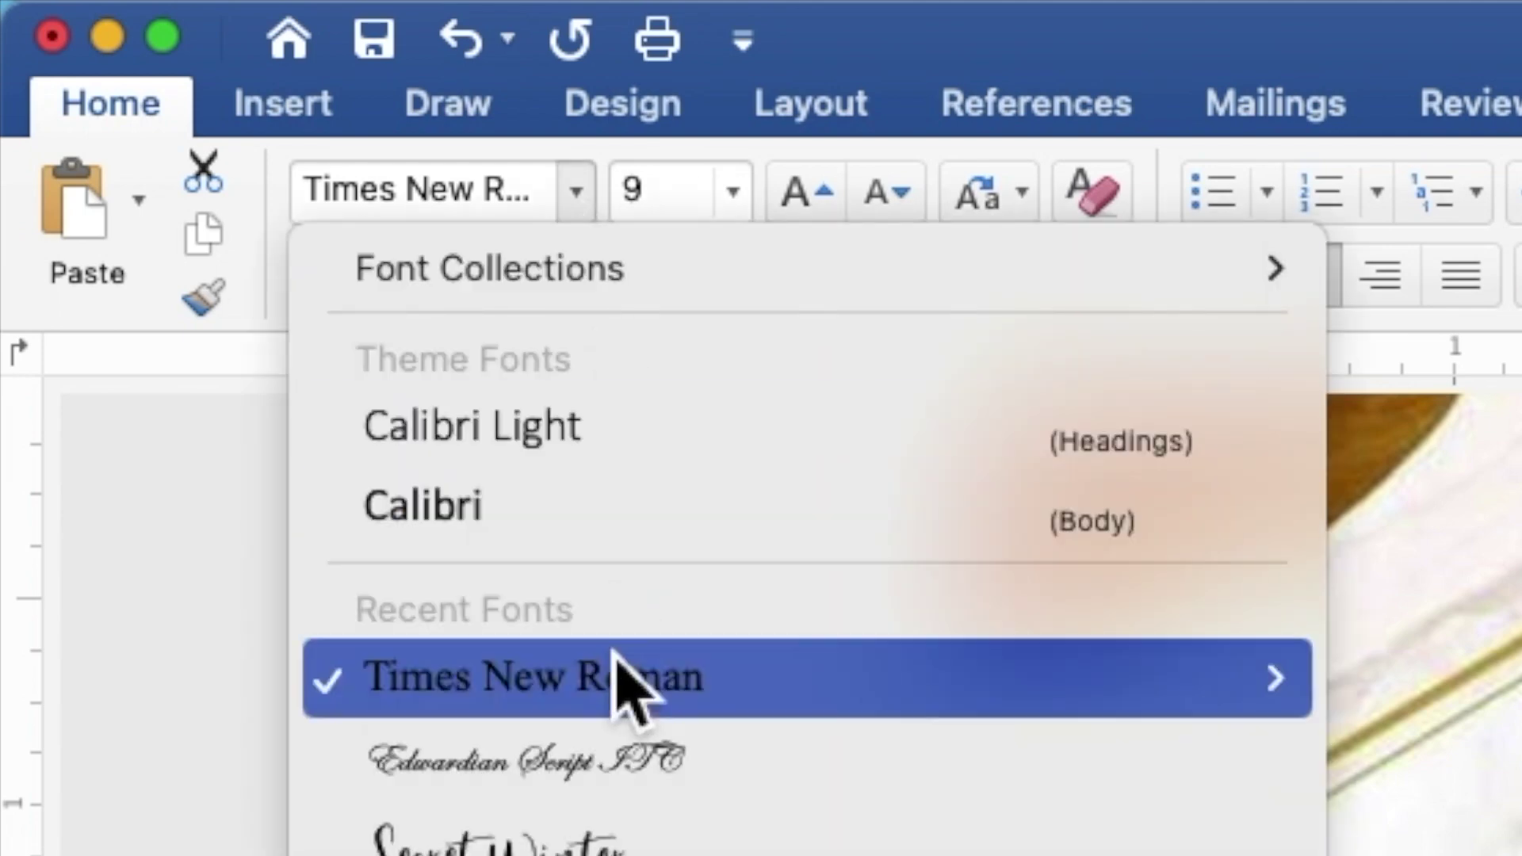
click(630, 792)
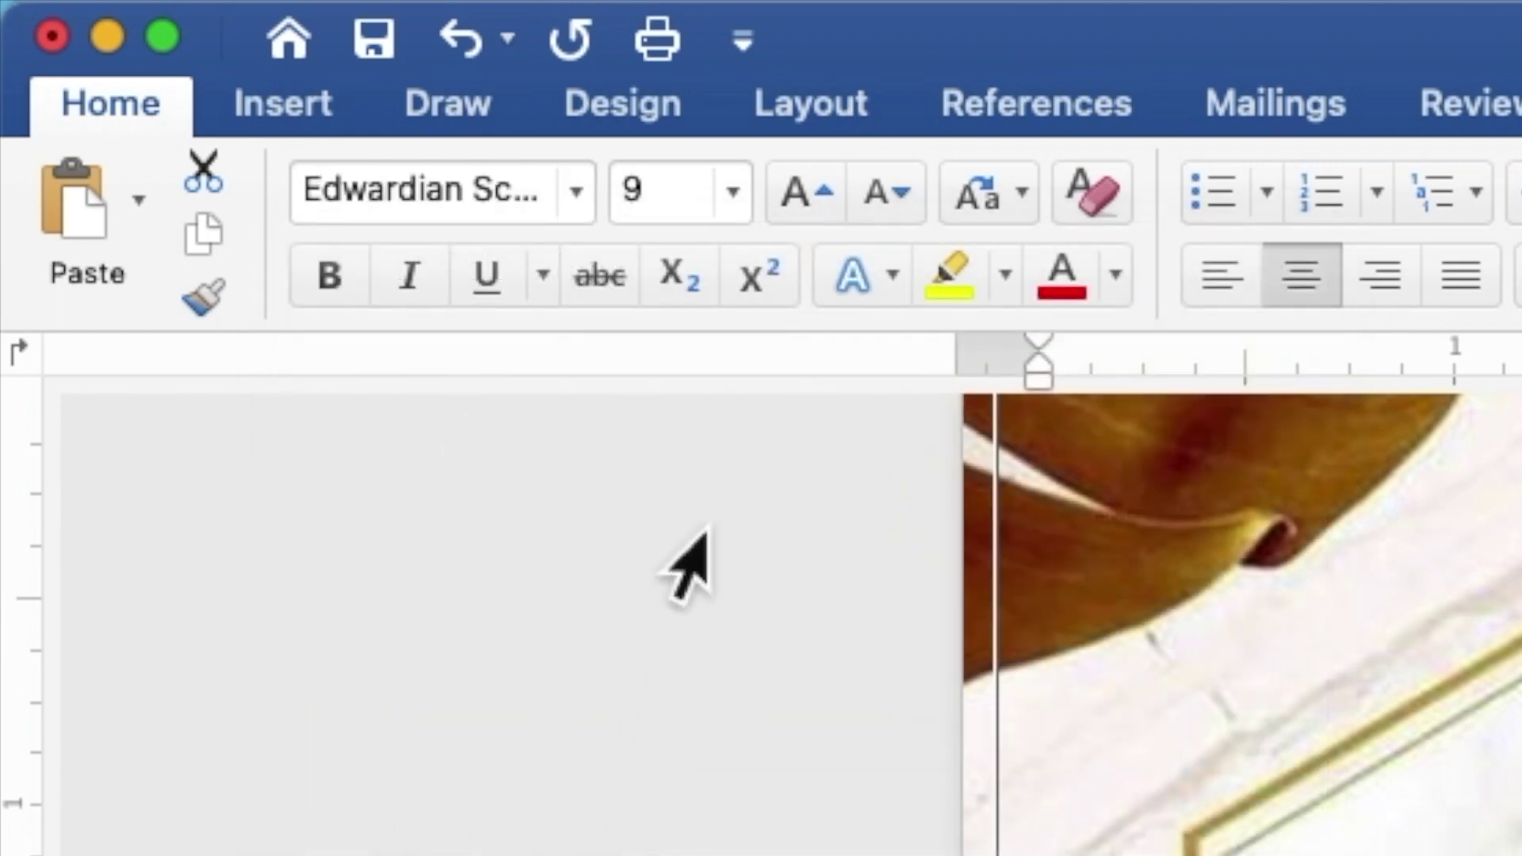
click(674, 210)
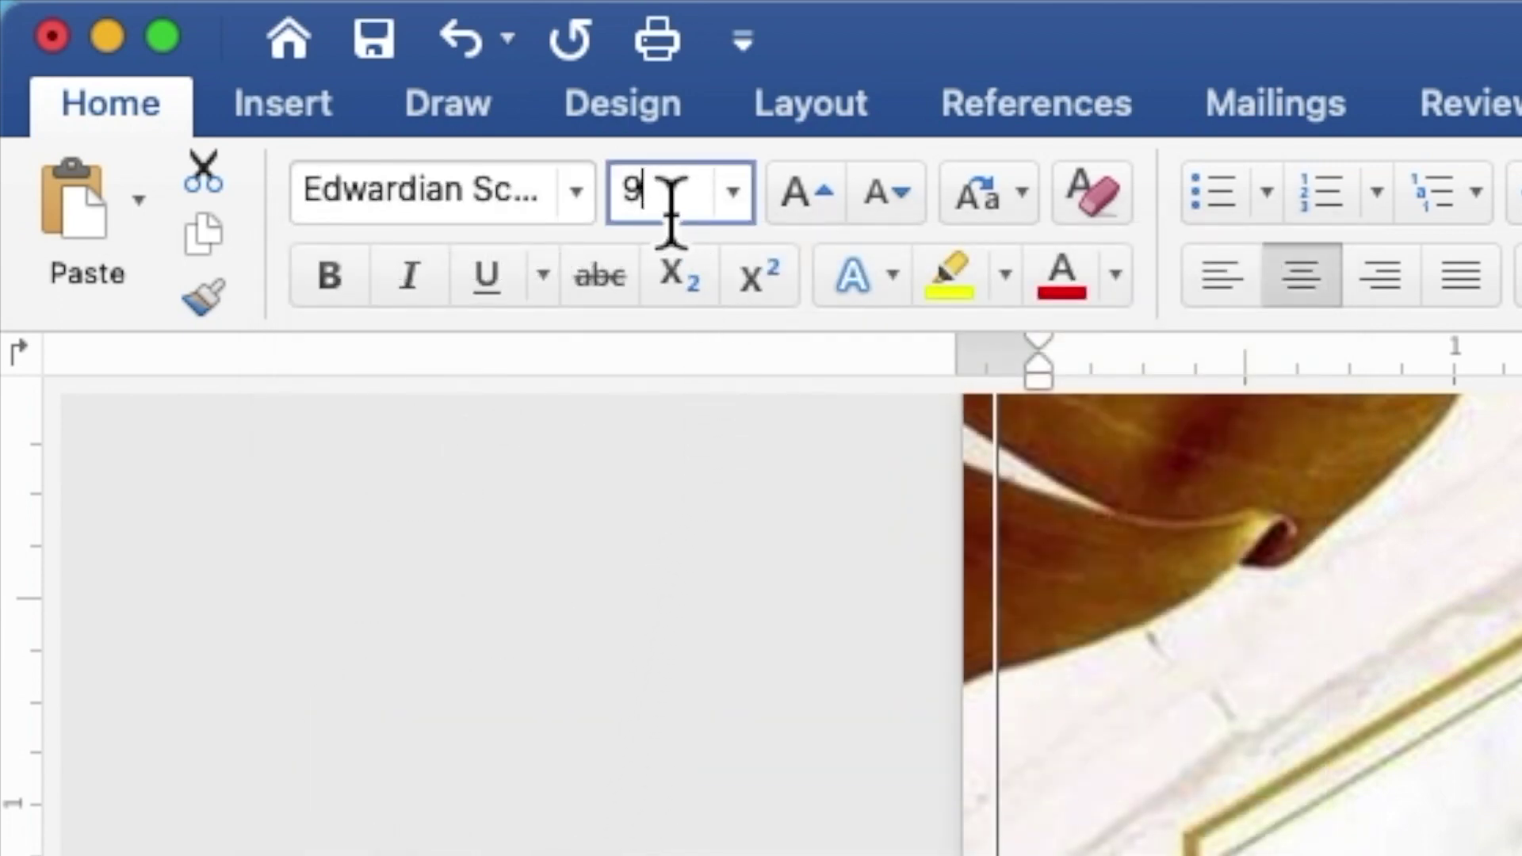
double_click(624, 195)
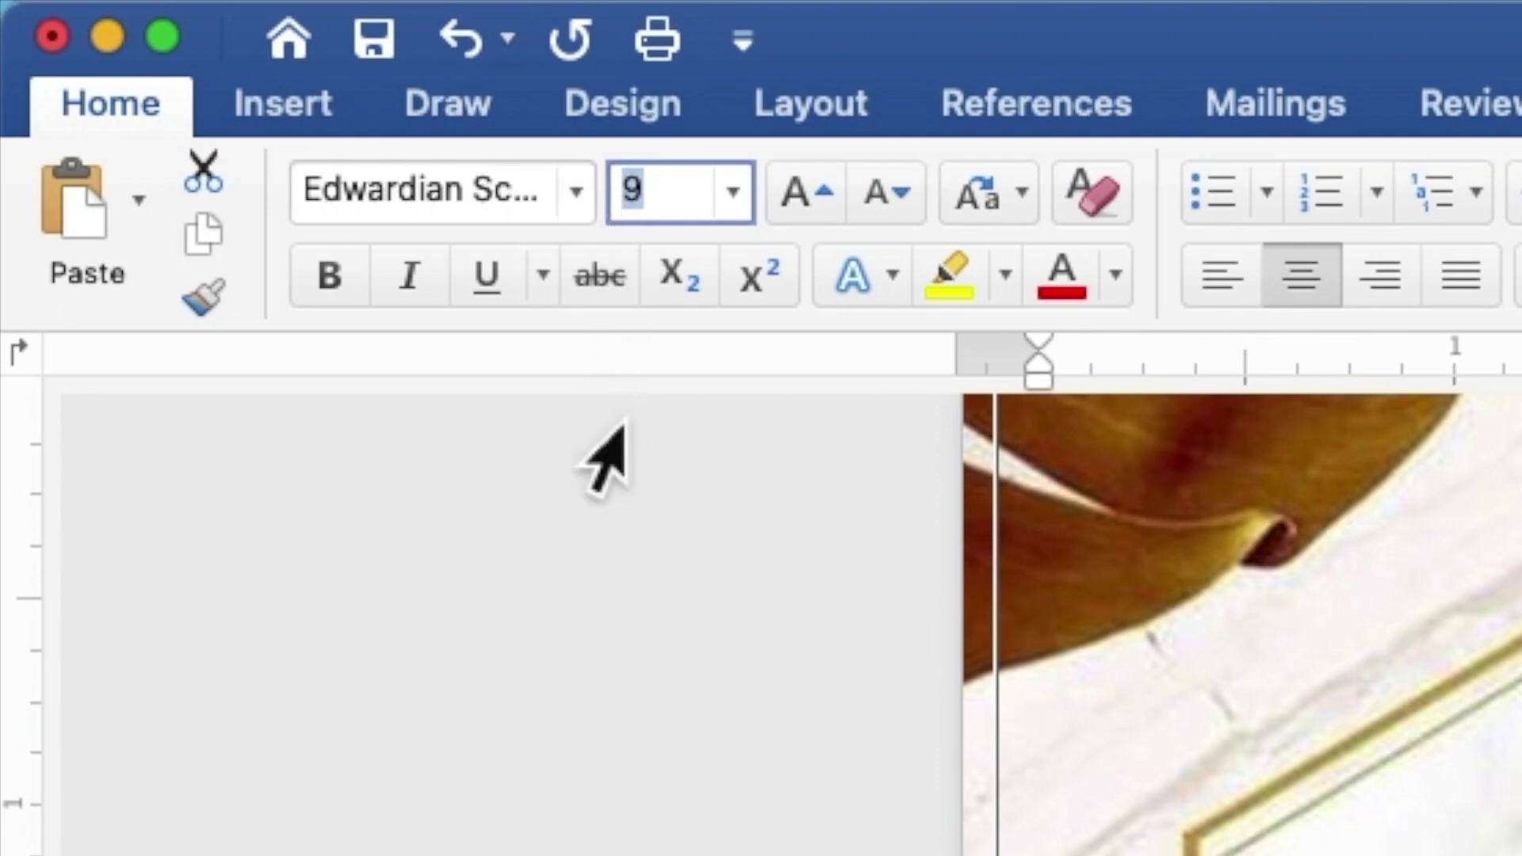
text(20)
key(Return)
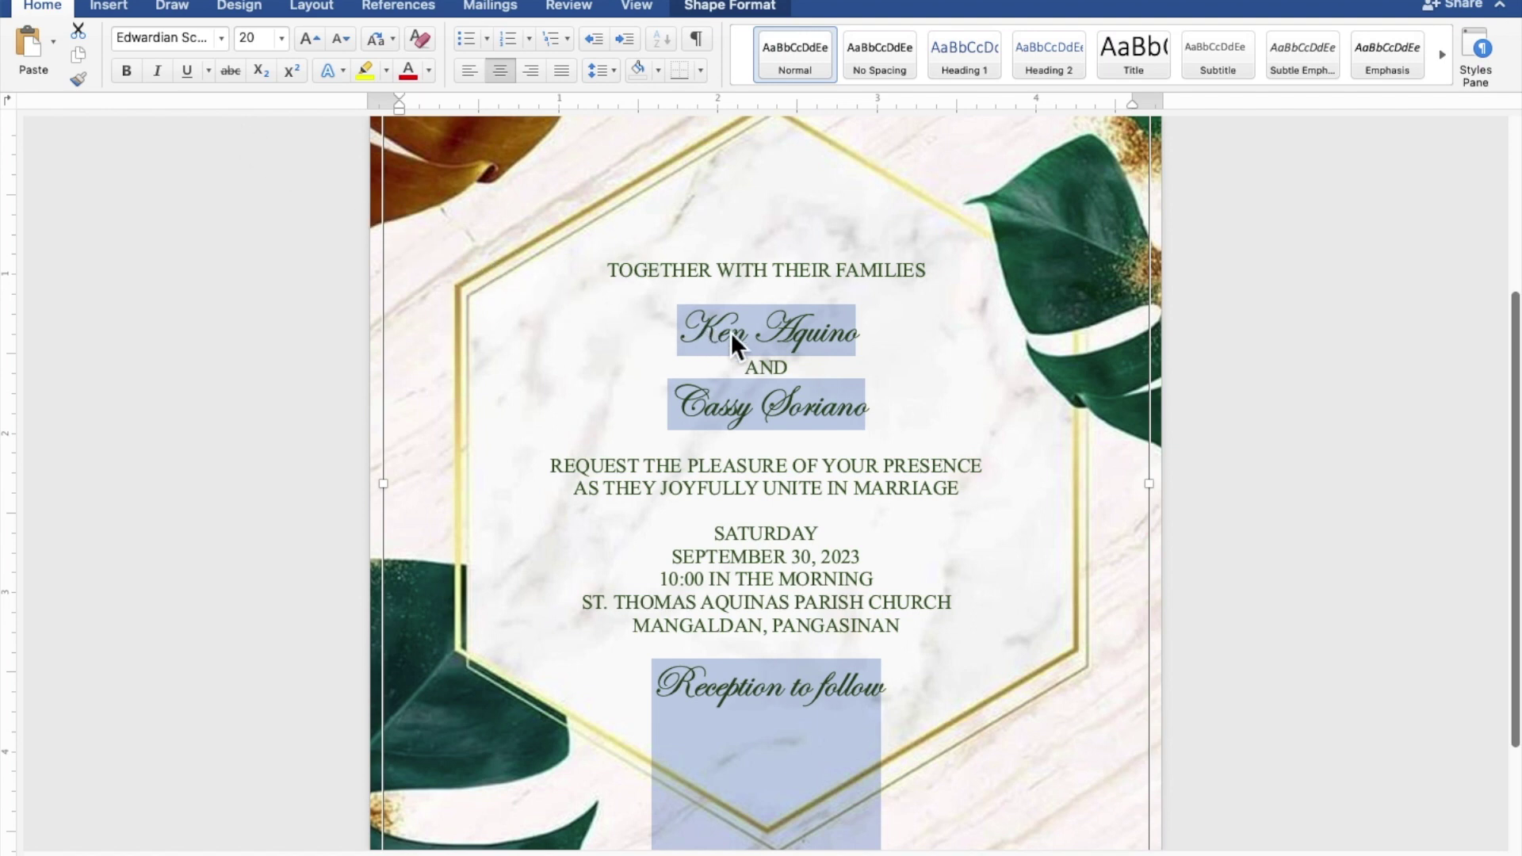
Enlarge the two couple names to font size 40.
click(857, 334)
drag(858, 335, 720, 337)
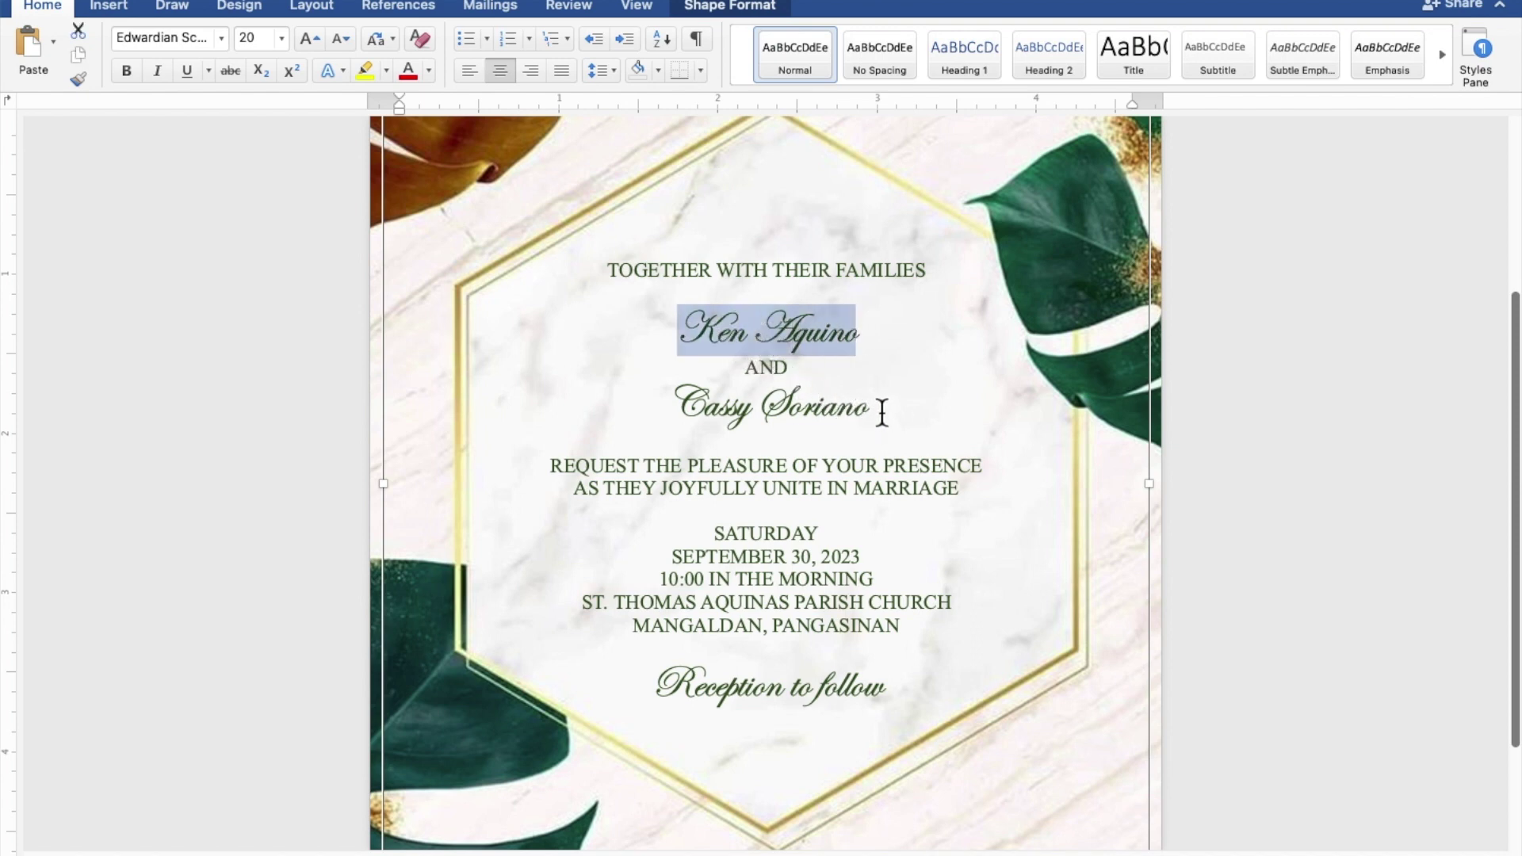
drag(881, 411, 713, 407)
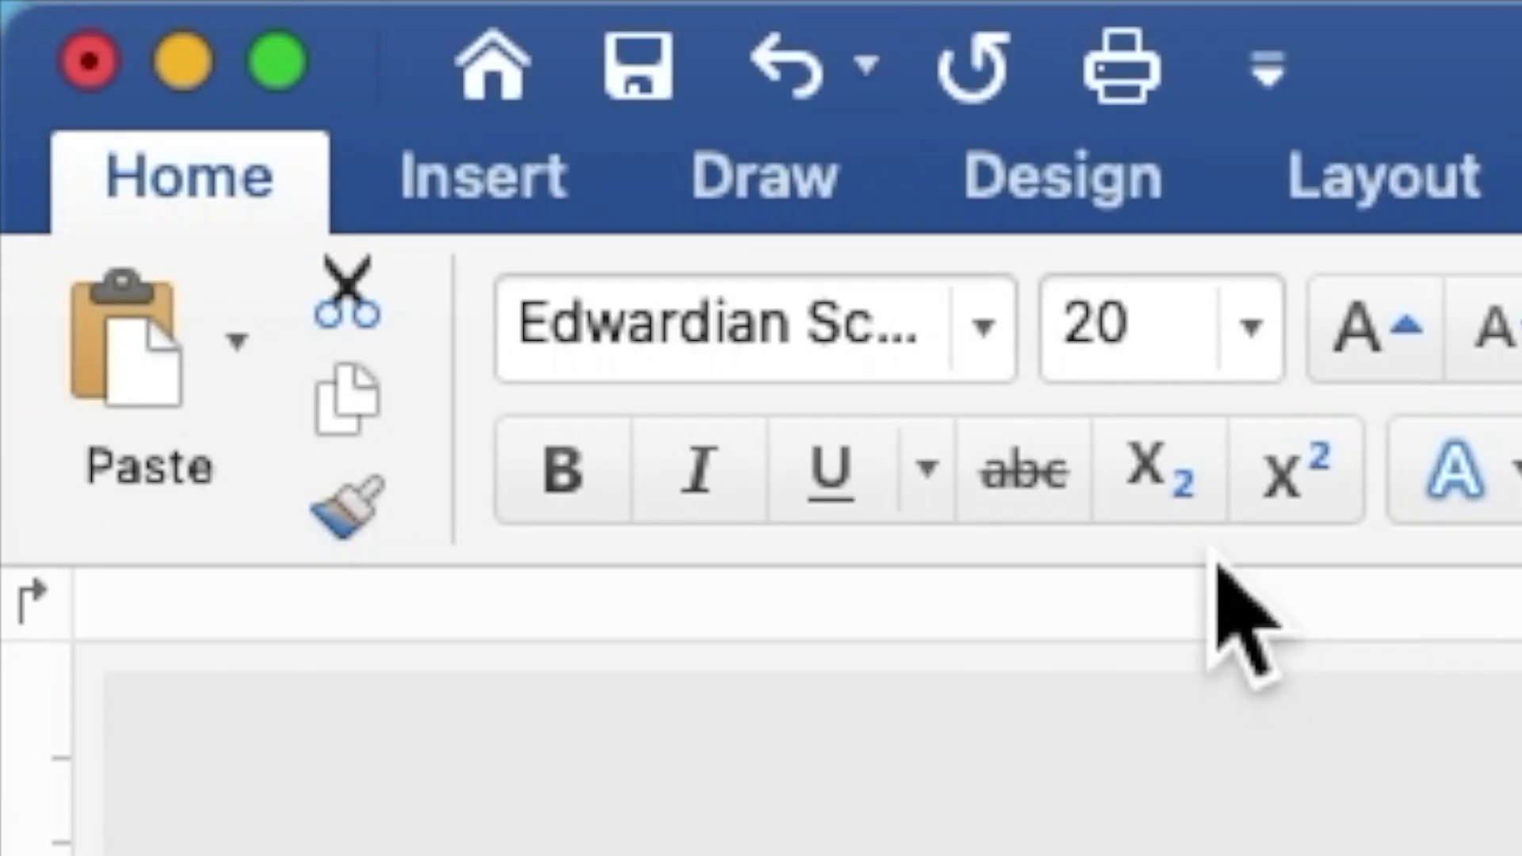
drag(1172, 340, 1062, 341)
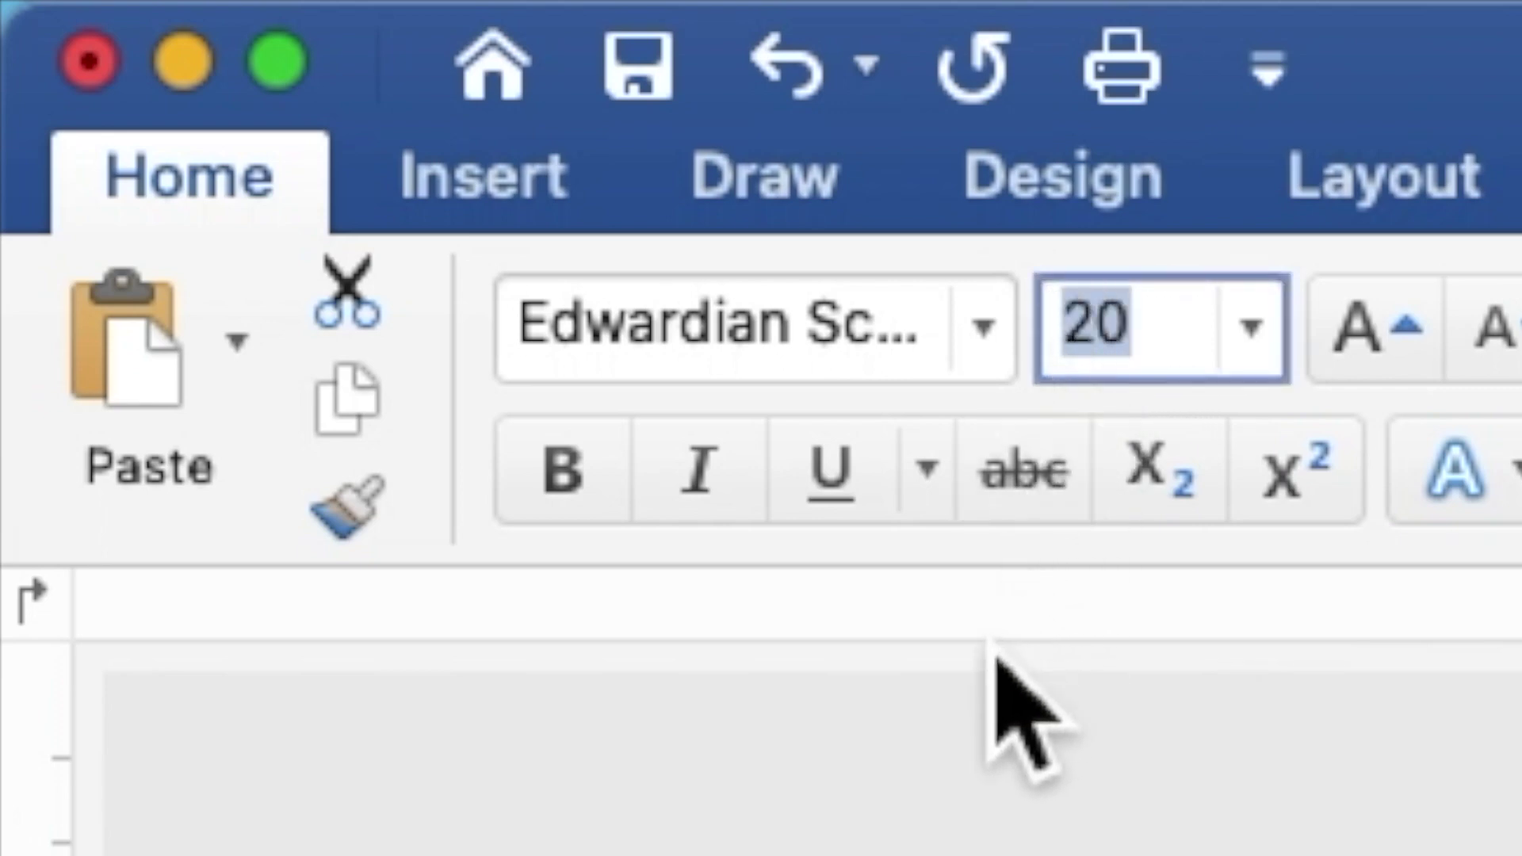
text(40)
key(Return)
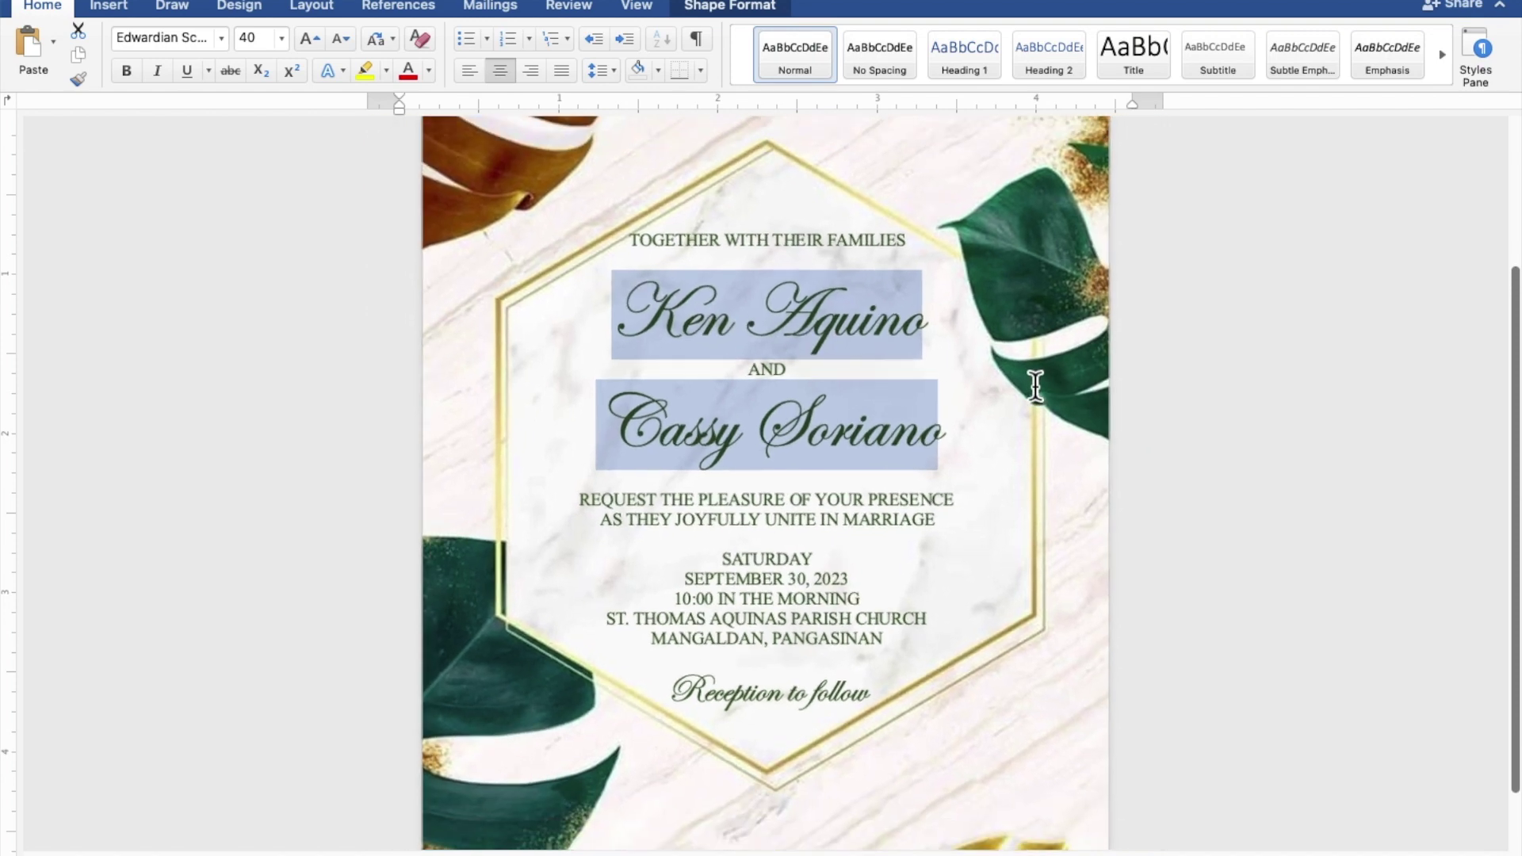
Nudge the invitation text box one step down and one step right to centre it in the gold hexagon.
scroll(1035, 386, down, 2)
scroll(1035, 386, down, 2)
scroll(1035, 386, down, 1)
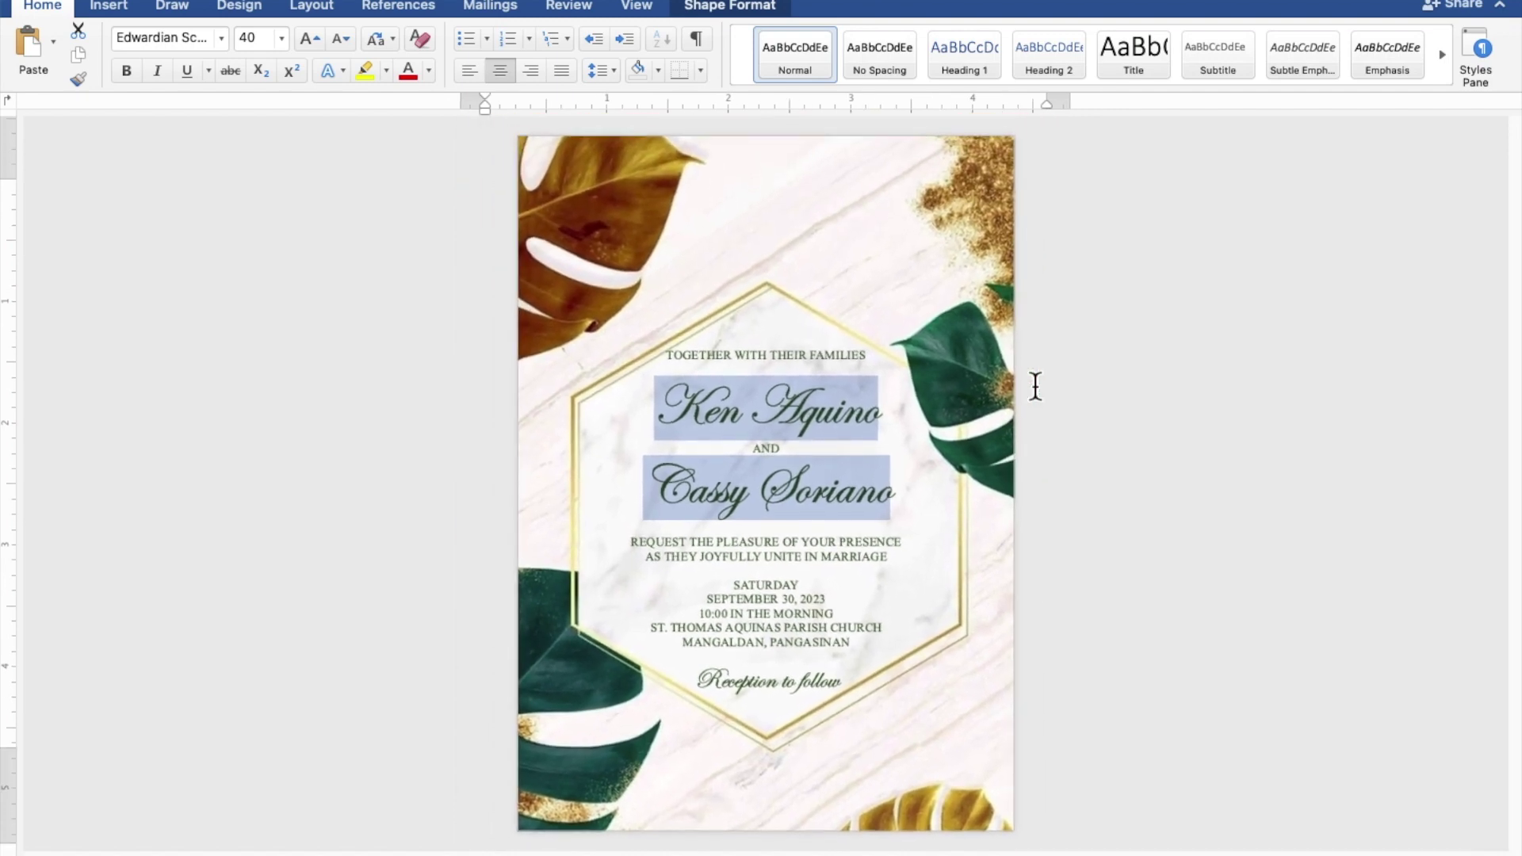
click(958, 292)
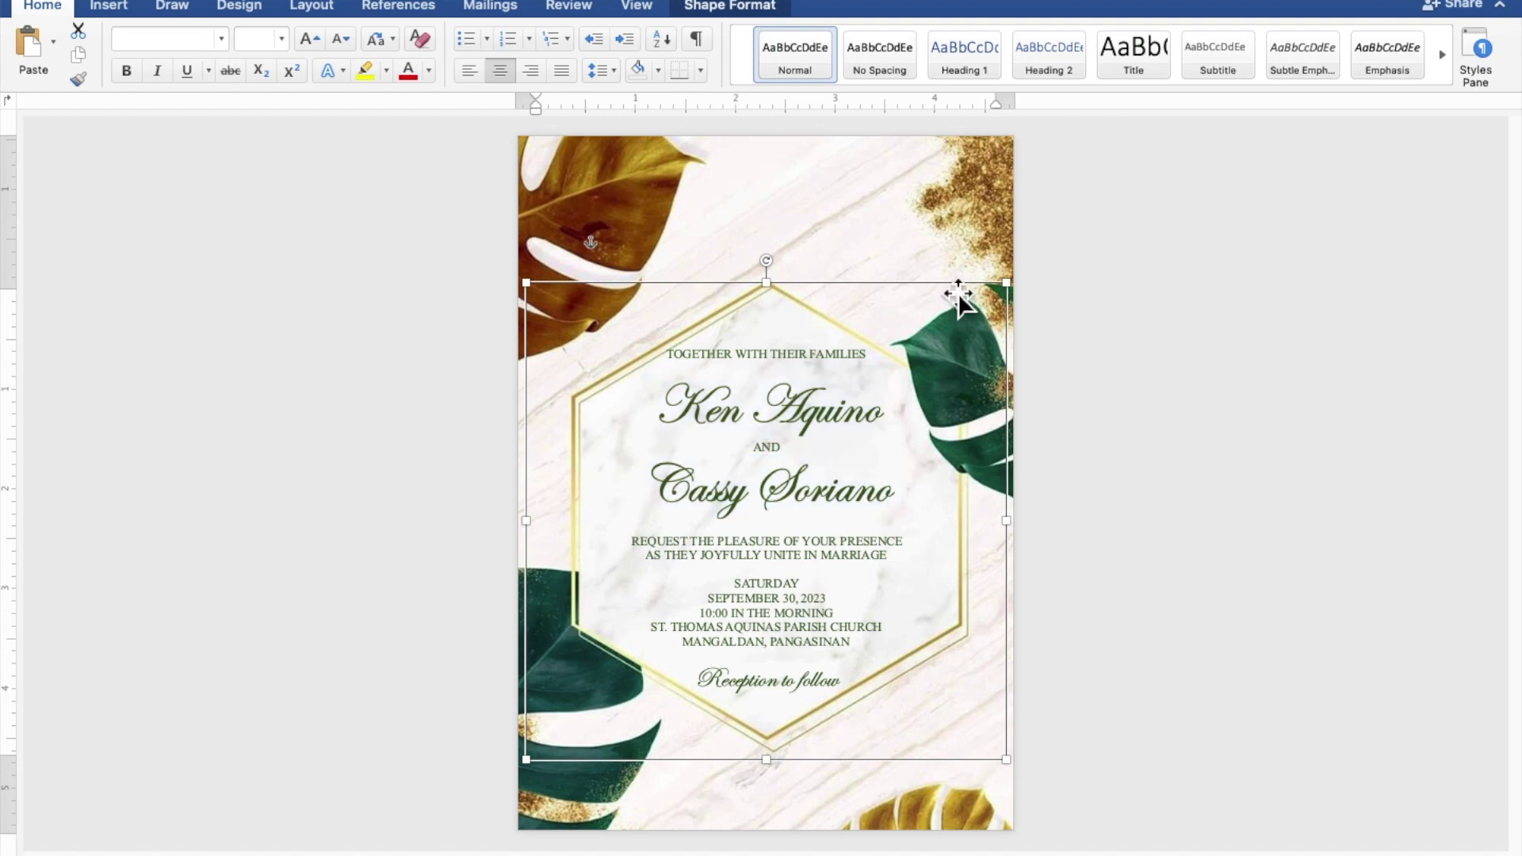
key(Down)
key(Down)
key(Down)
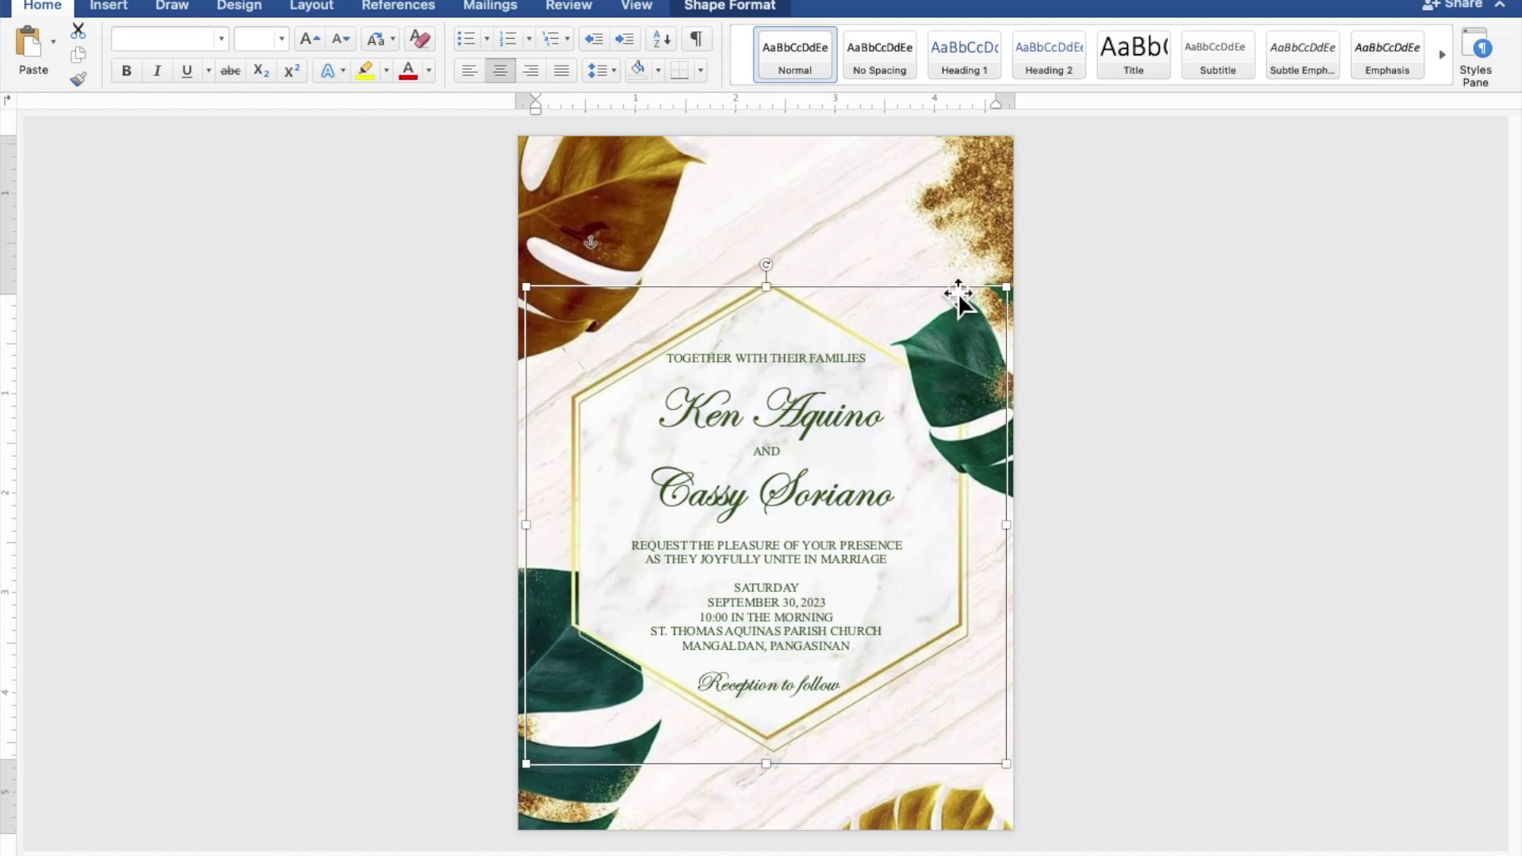
key(Right)
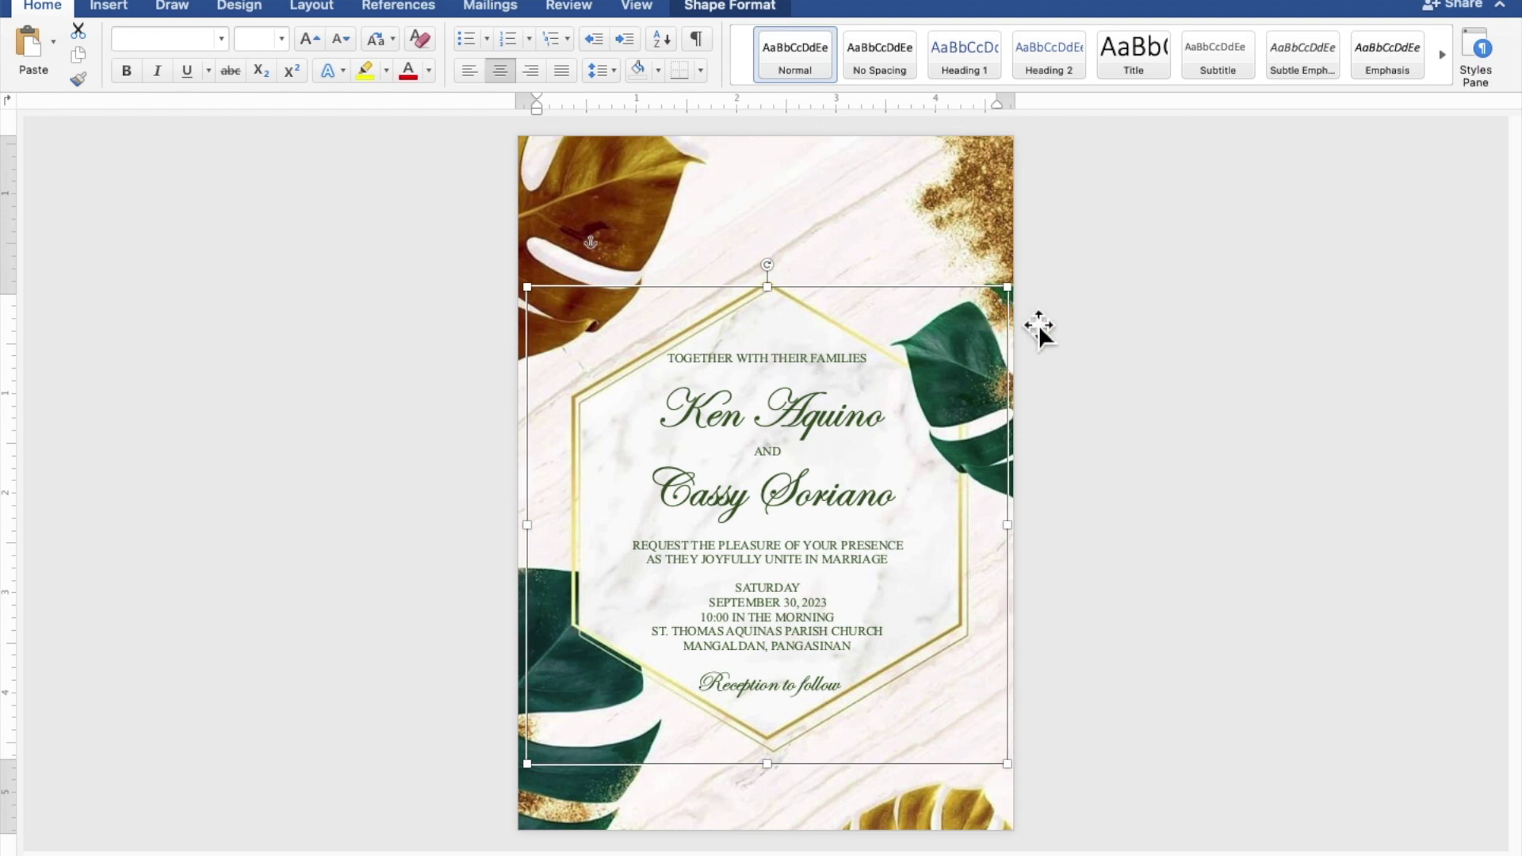
click(1237, 358)
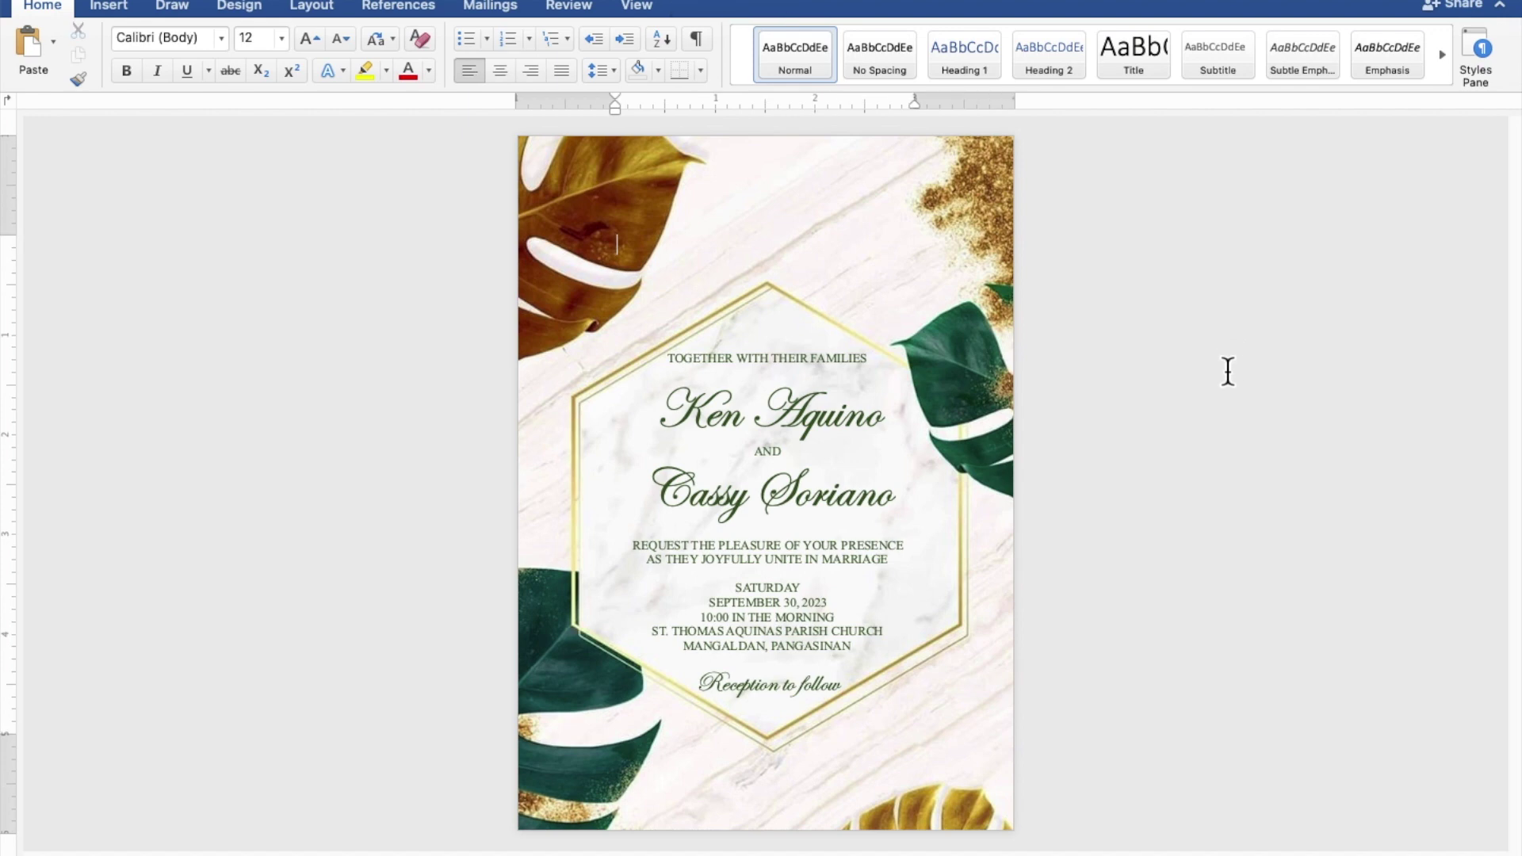